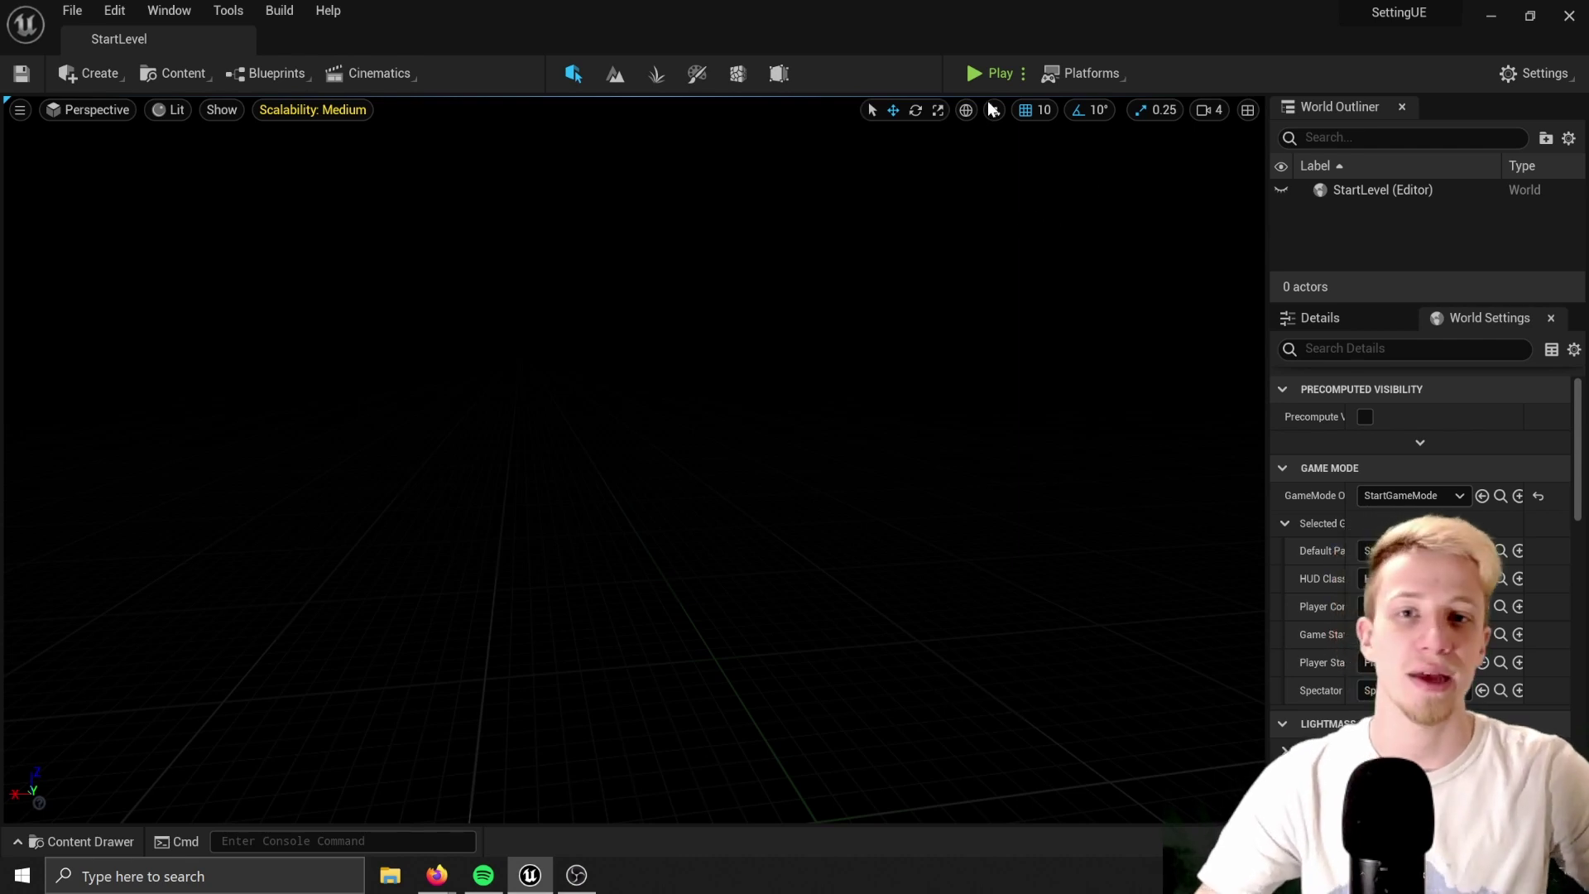
# Test the game: quit once, then replay, set quality to LOW and start the level.
pyautogui.click(995, 78)
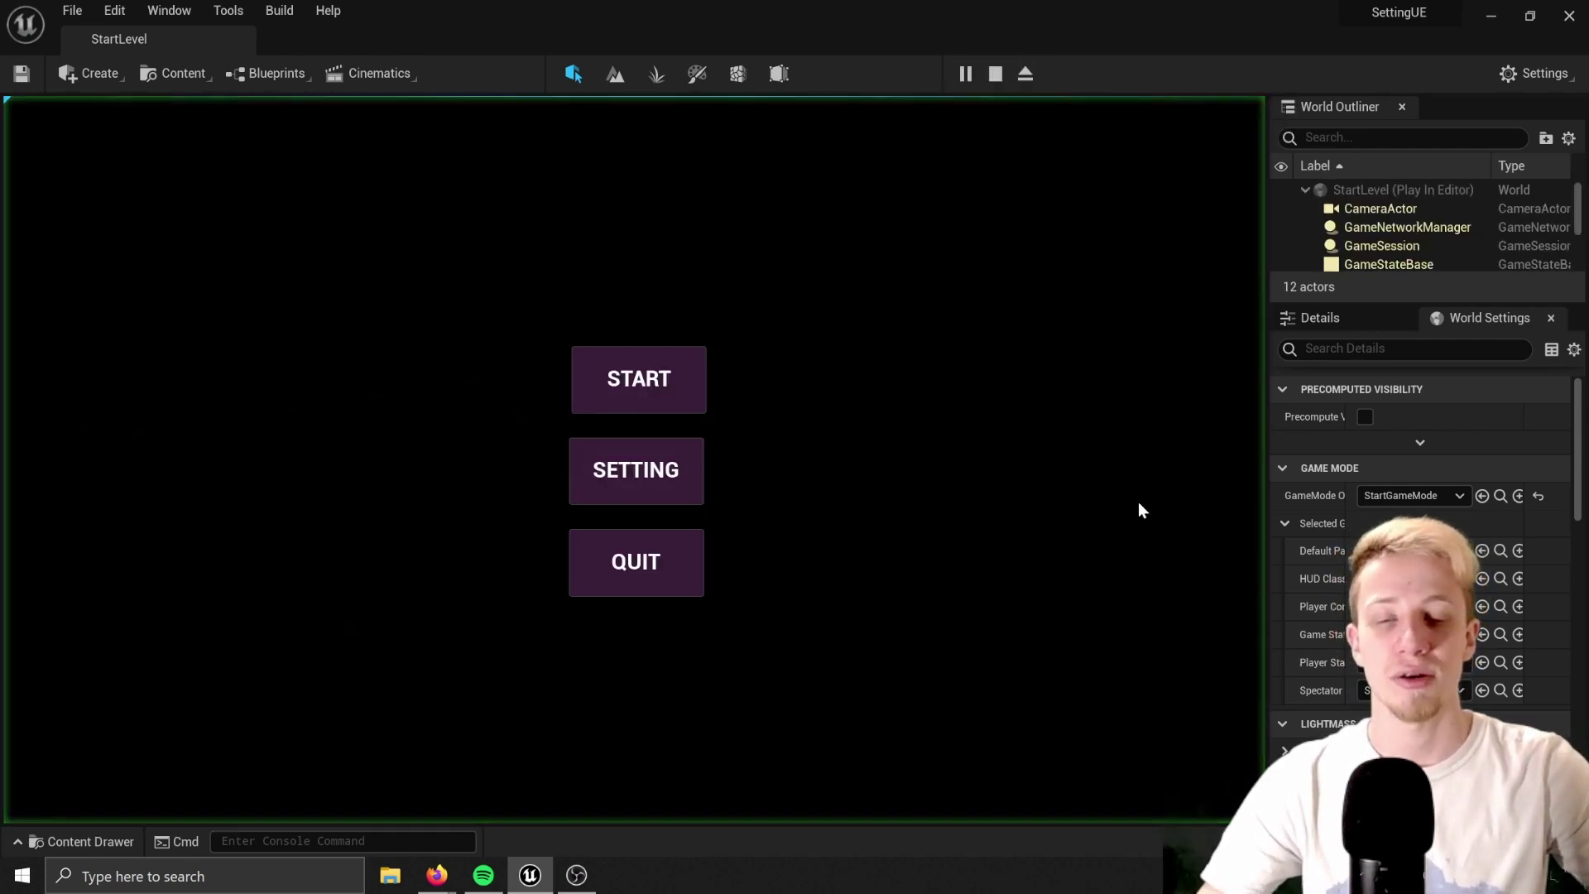
pyautogui.click(645, 571)
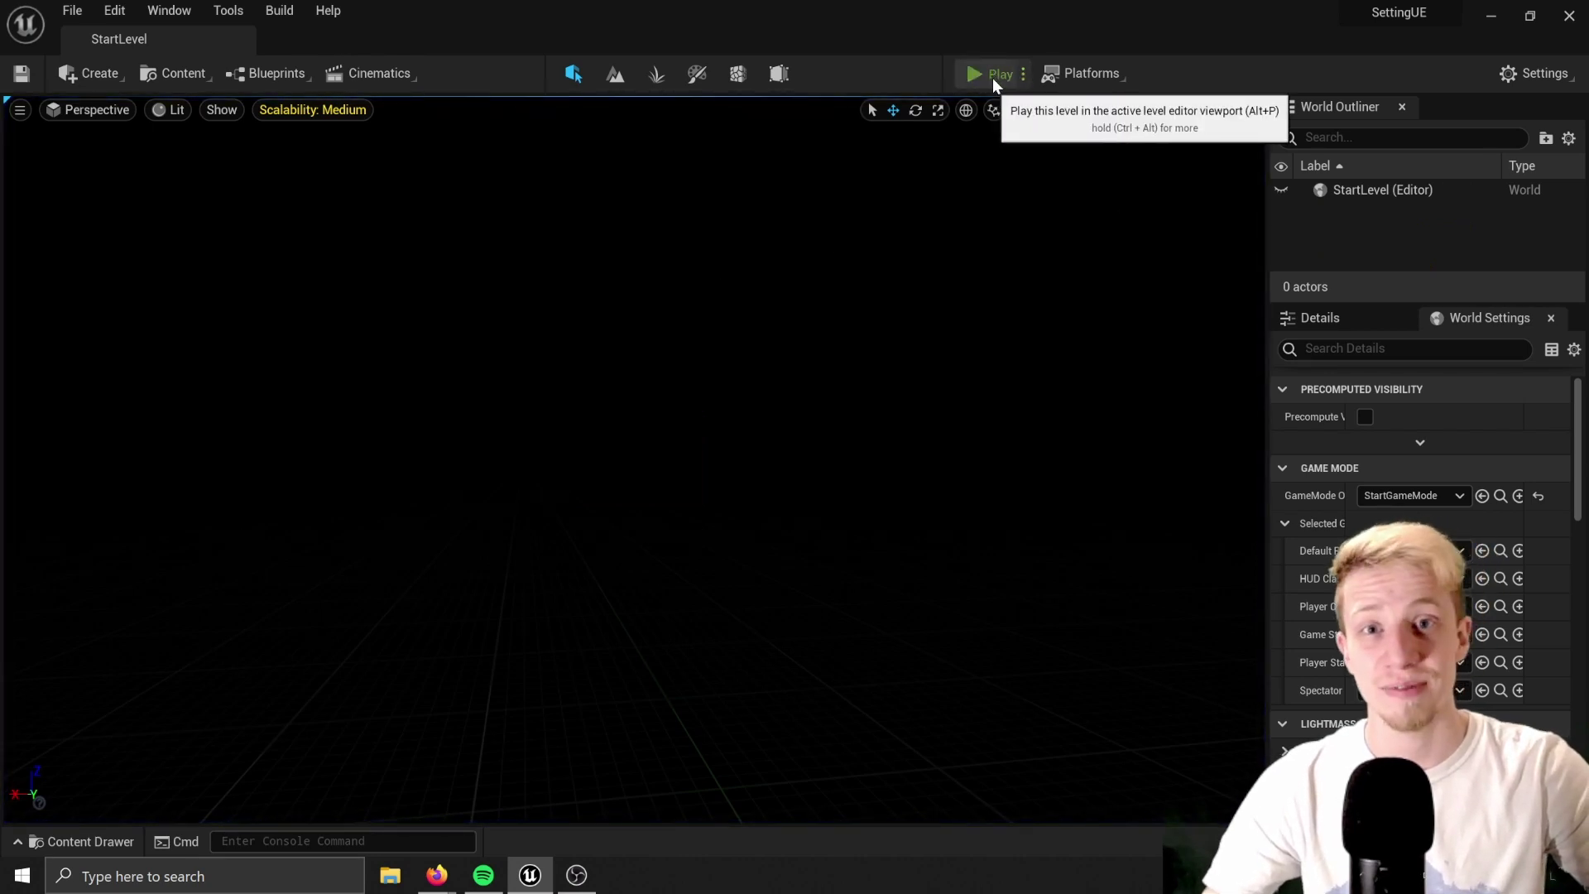
pyautogui.click(994, 79)
pyautogui.click(627, 473)
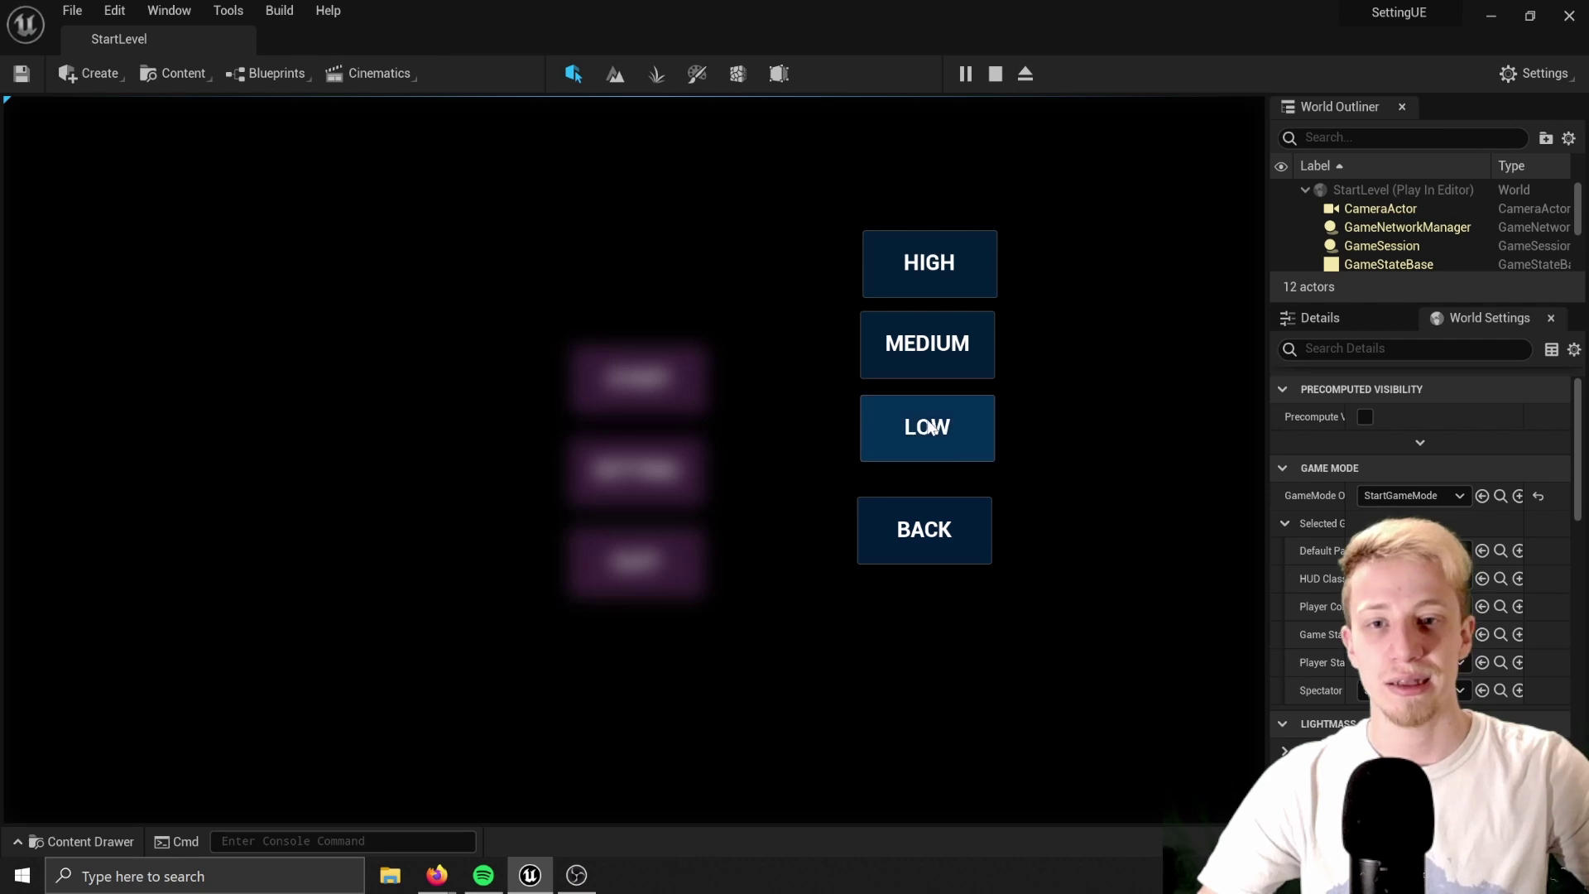
pyautogui.click(927, 447)
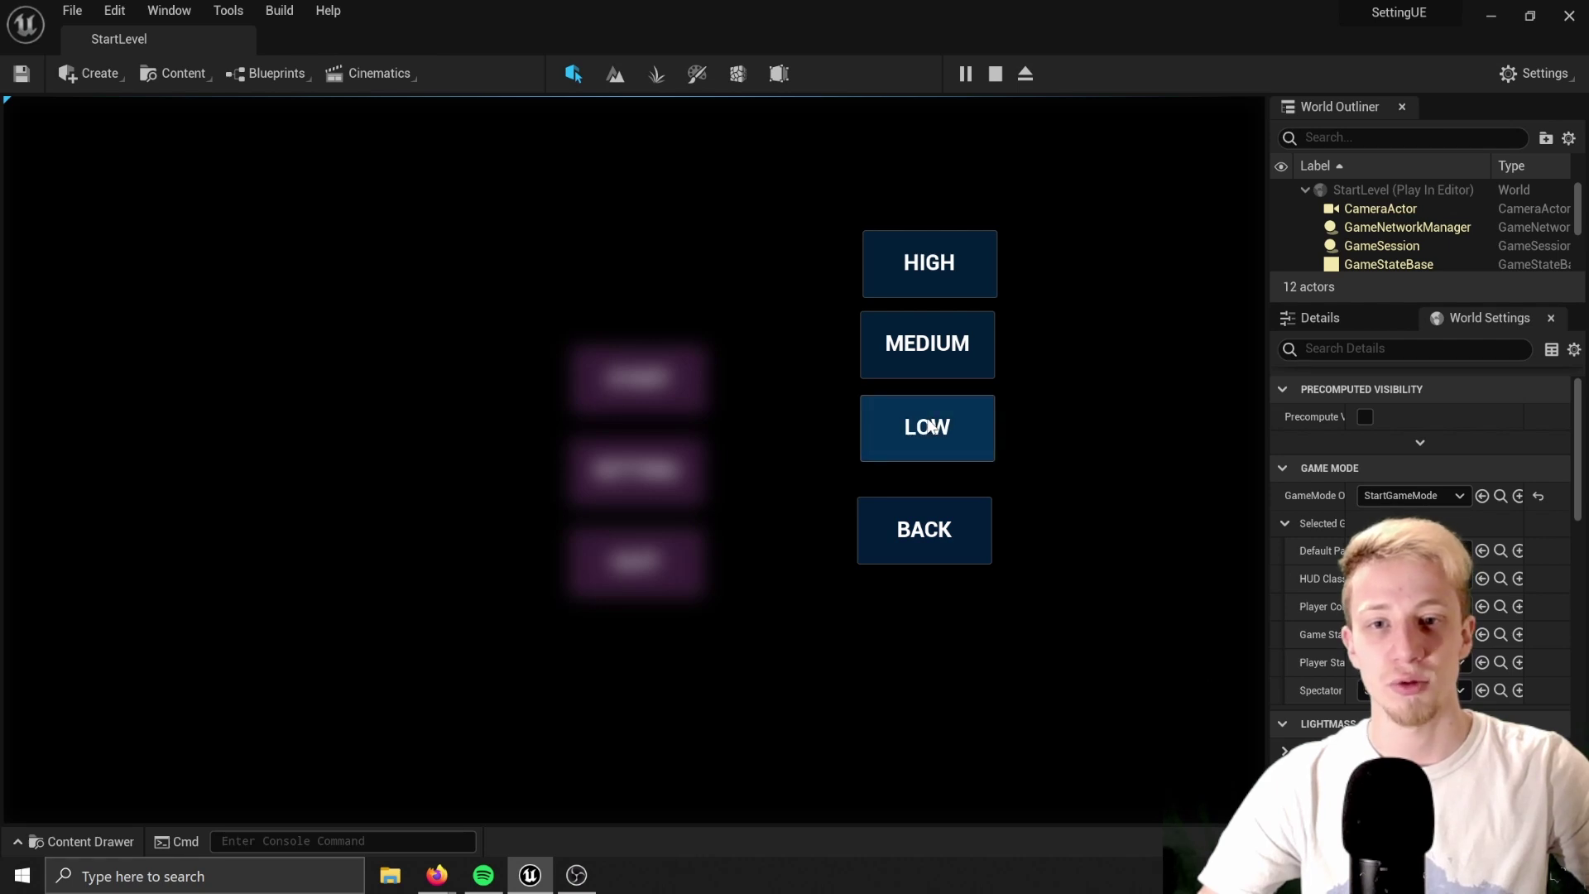
pyautogui.click(938, 545)
pyautogui.click(639, 396)
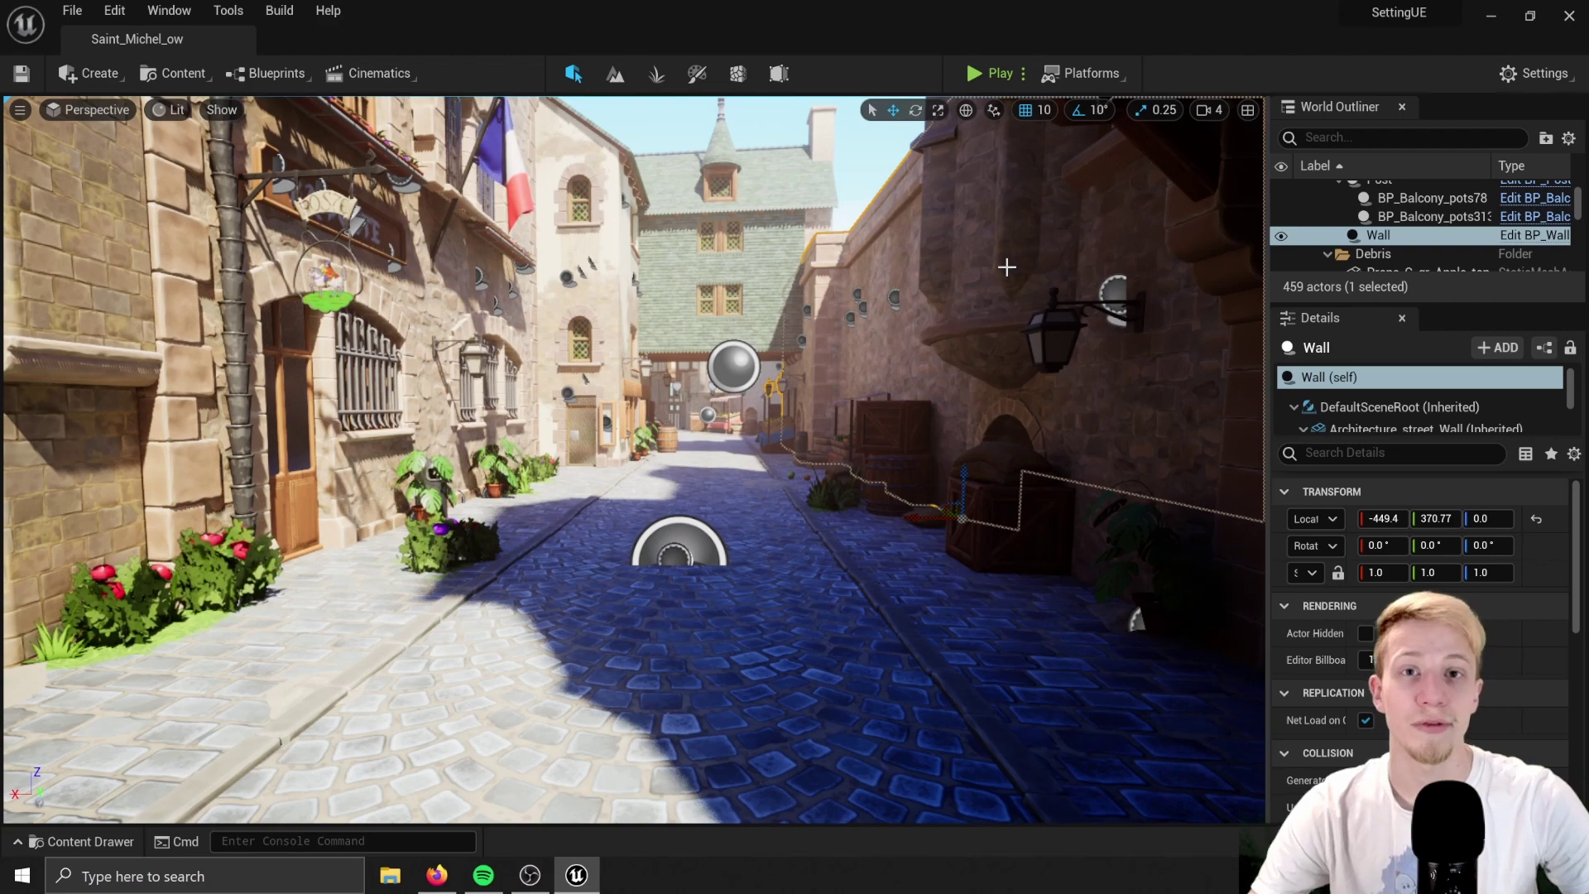
# Play the level, drive the car forward with W and reverse with S, then stop.
pyautogui.press('1')
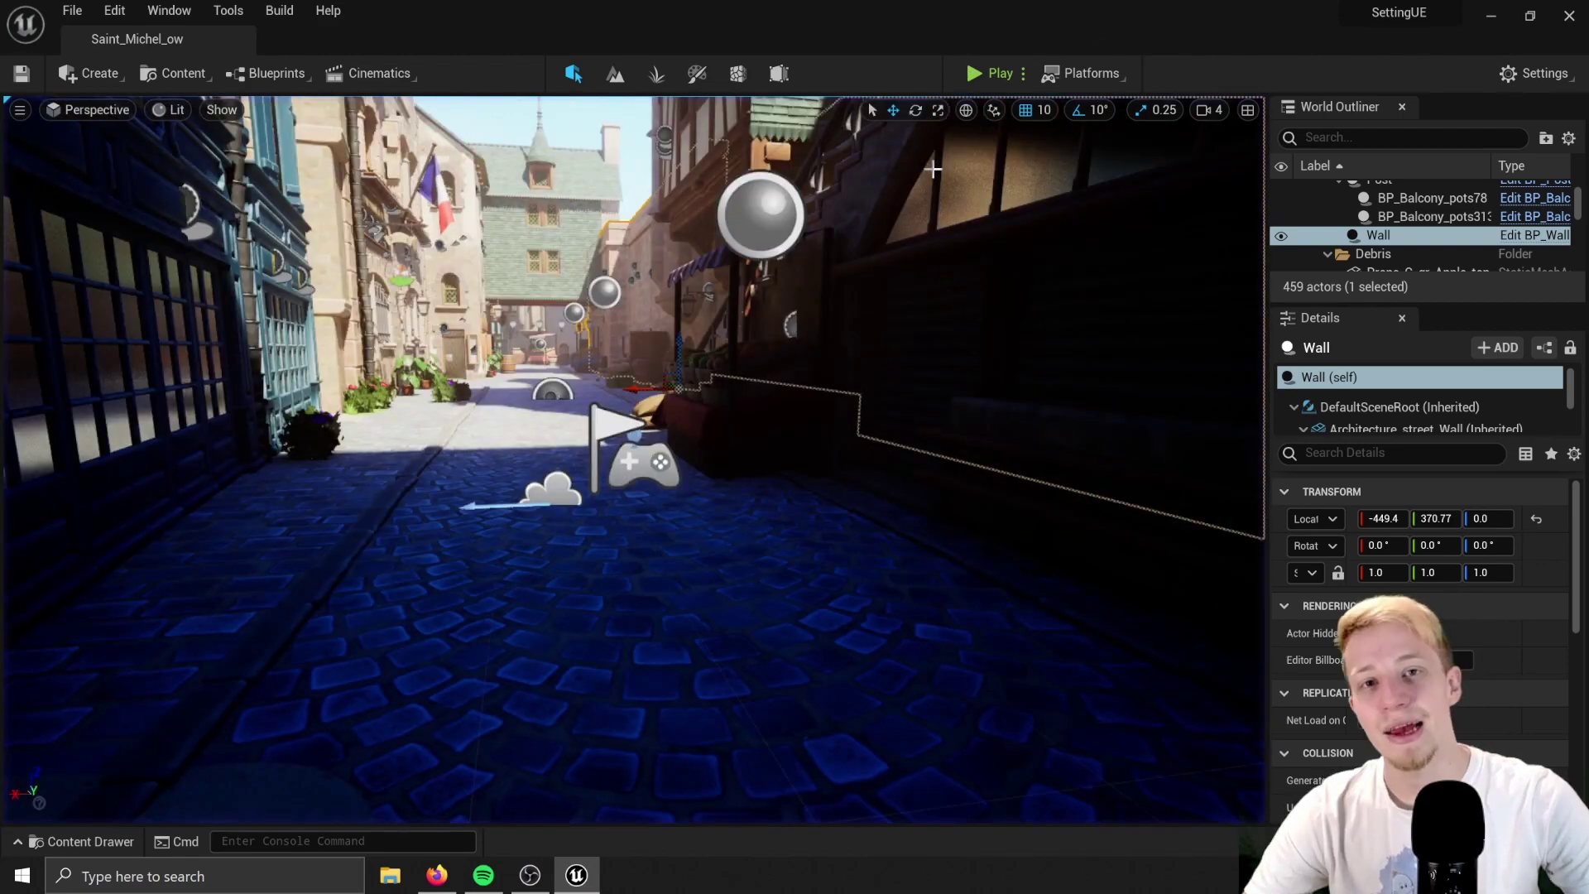
pyautogui.click(1005, 73)
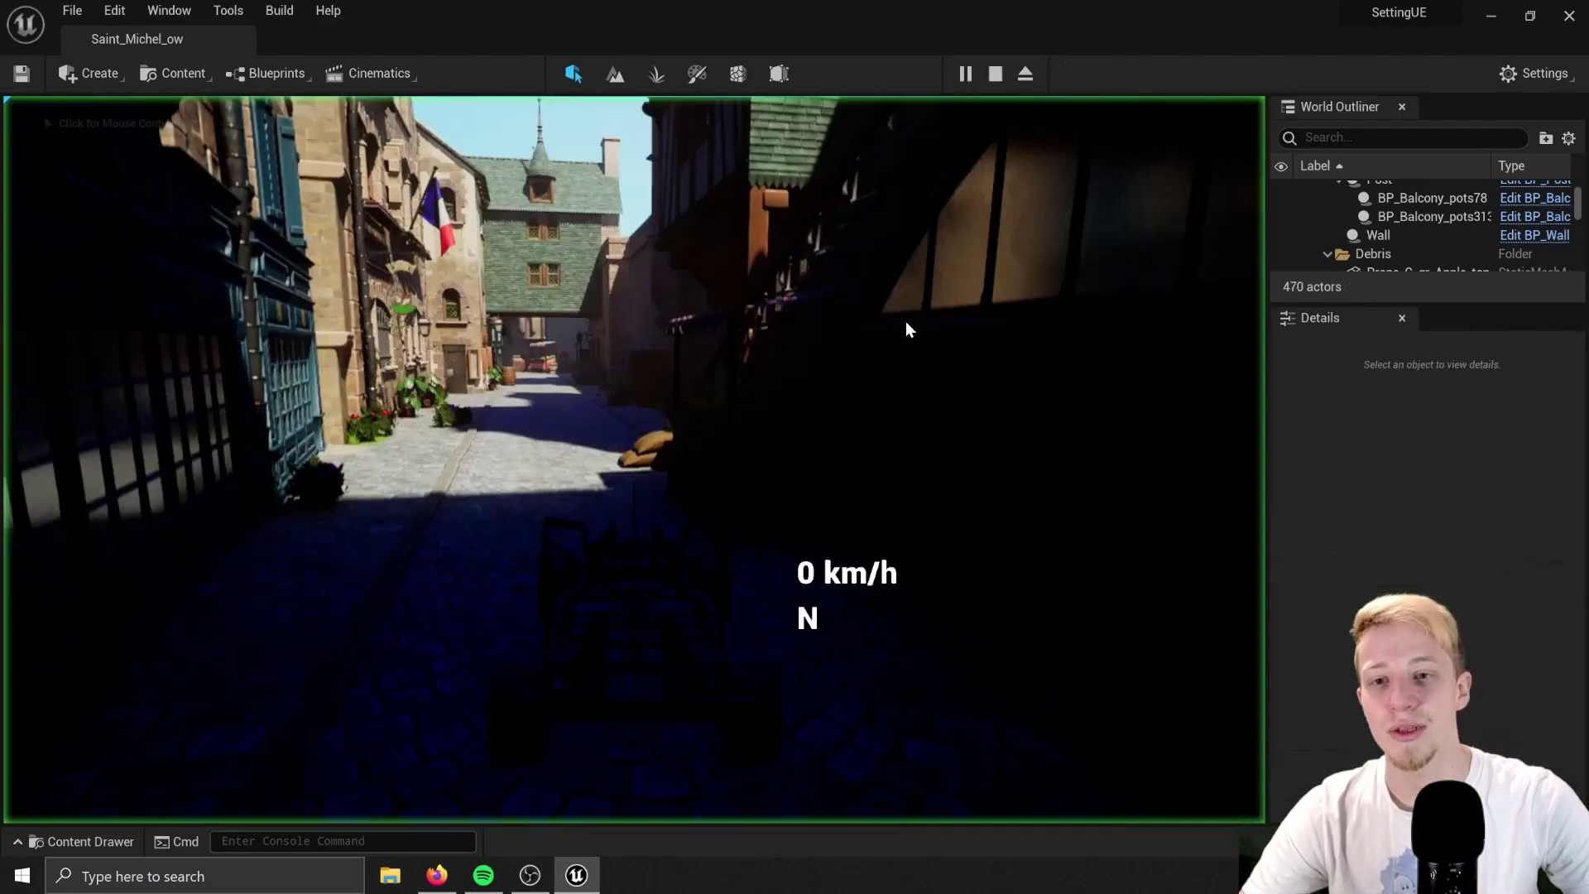
pyautogui.press('w')
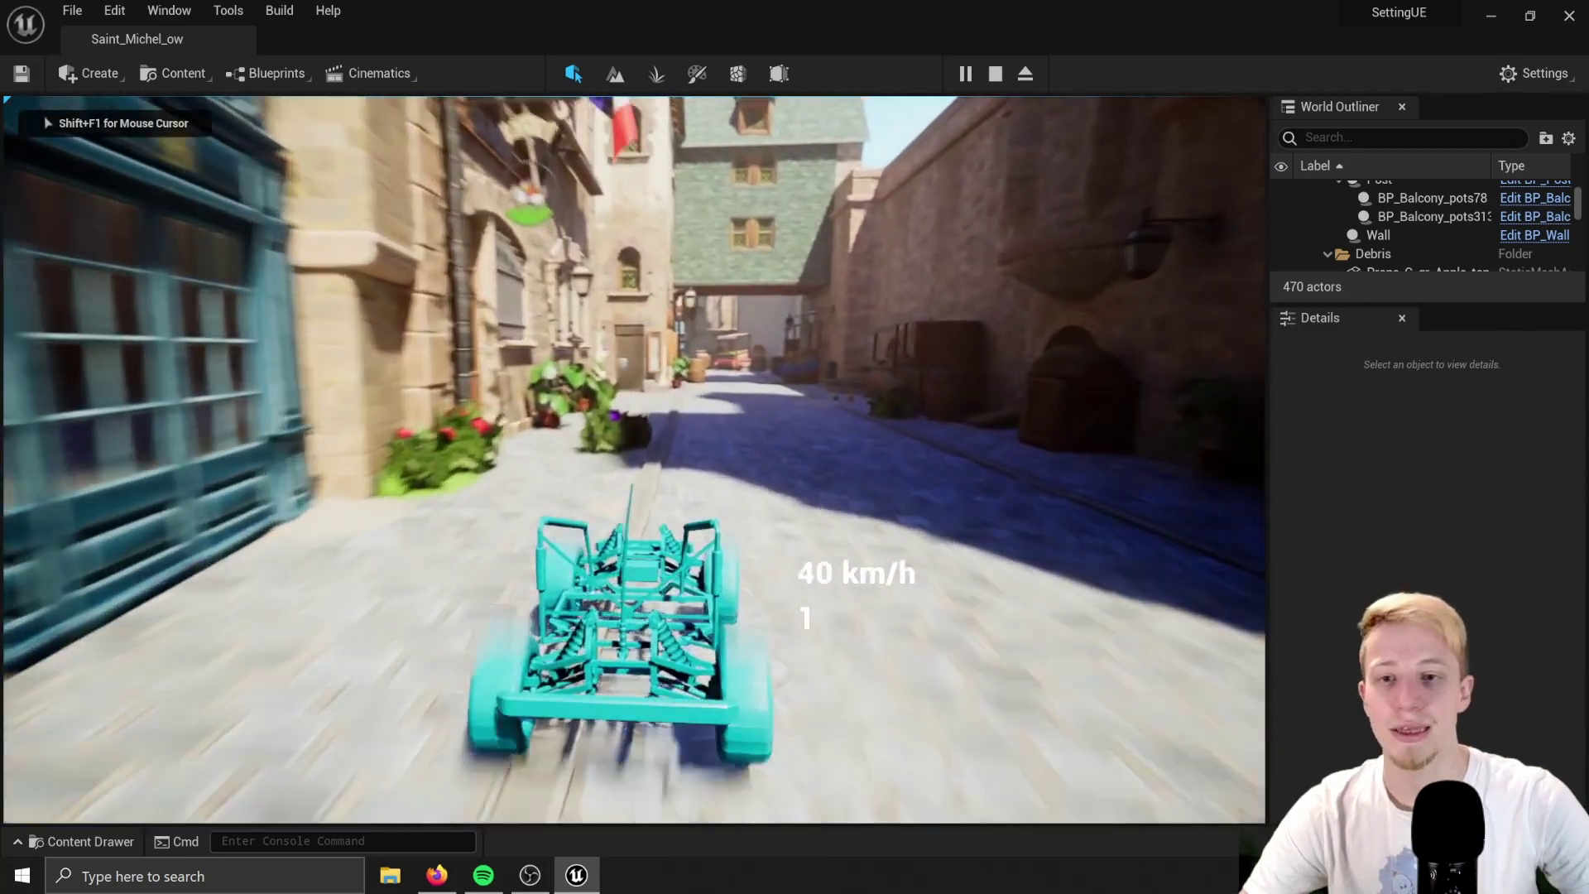
pyautogui.press('s')
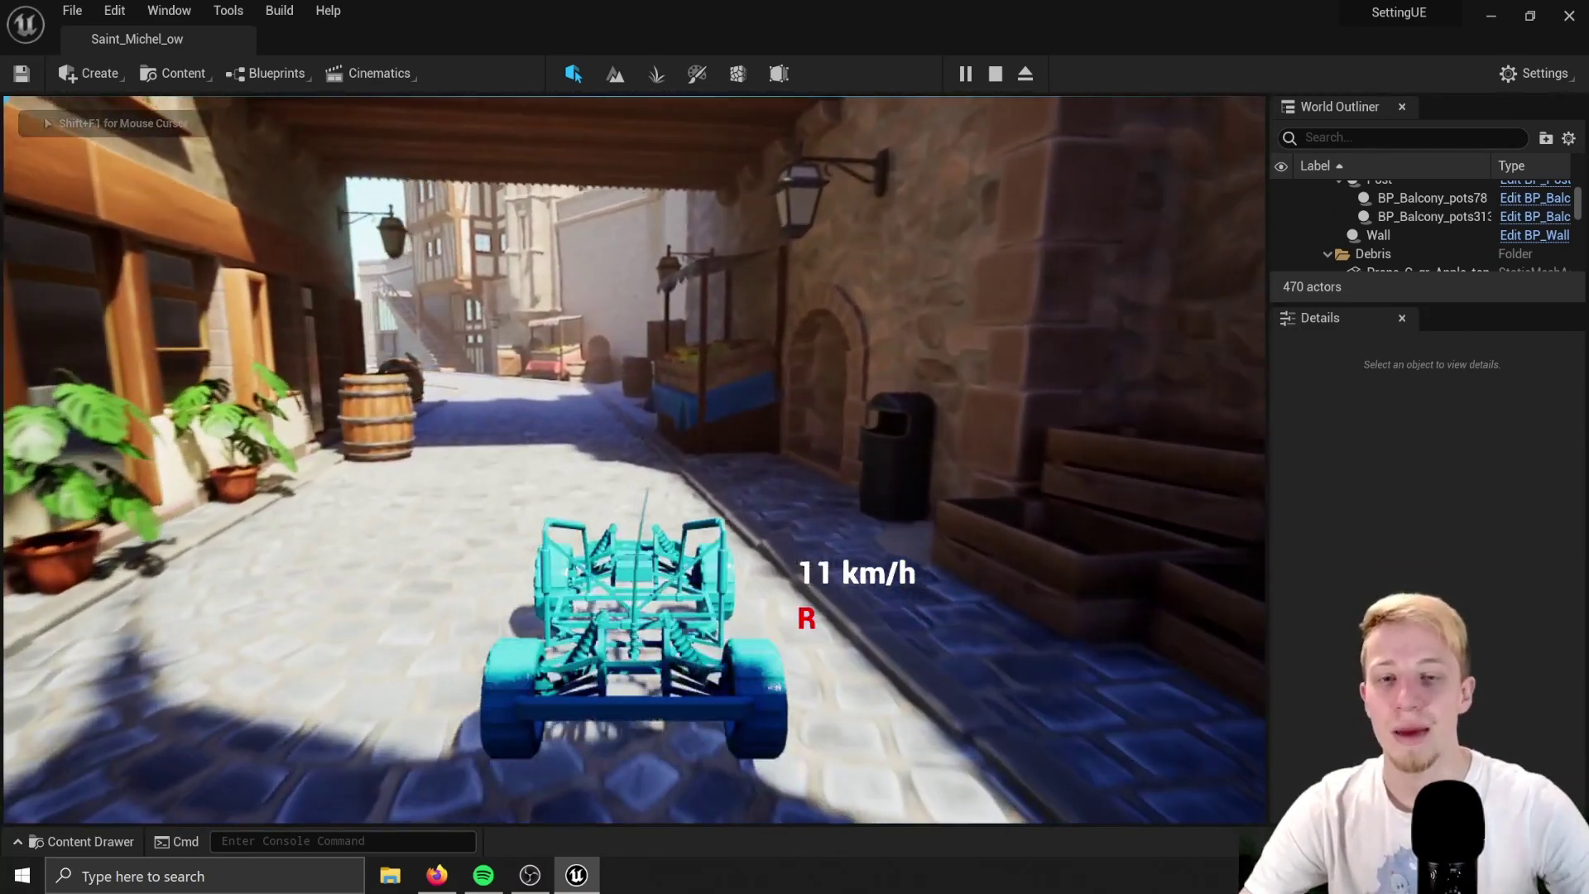
pyautogui.press('Escape')
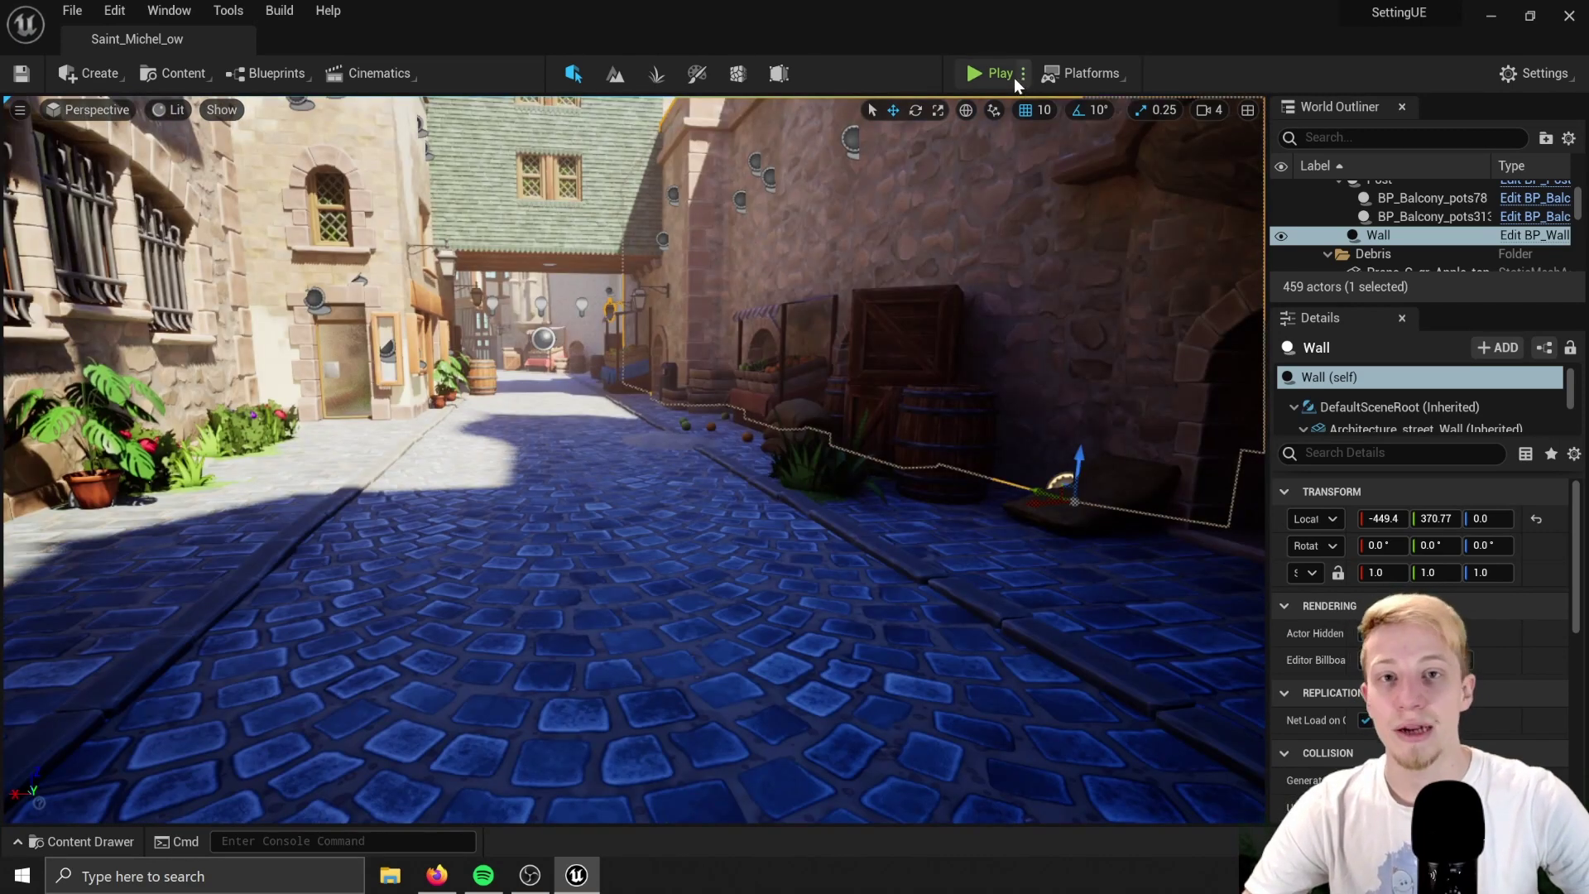
# Run a second W/S driving test, stop it, and bring up the Content Drawer.
pyautogui.click(1007, 76)
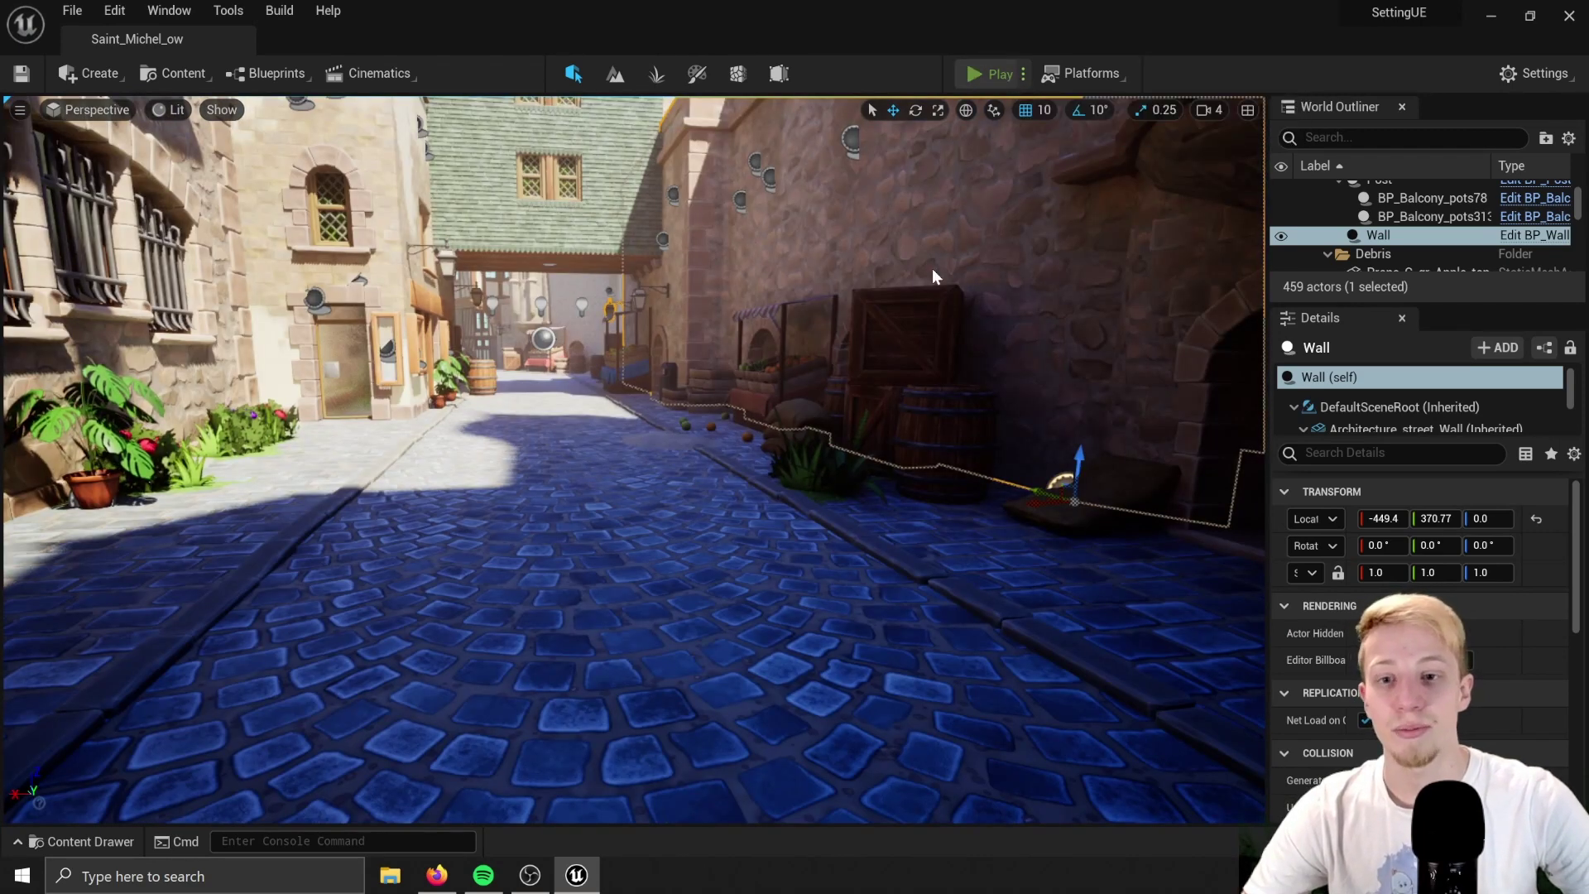
pyautogui.press('w')
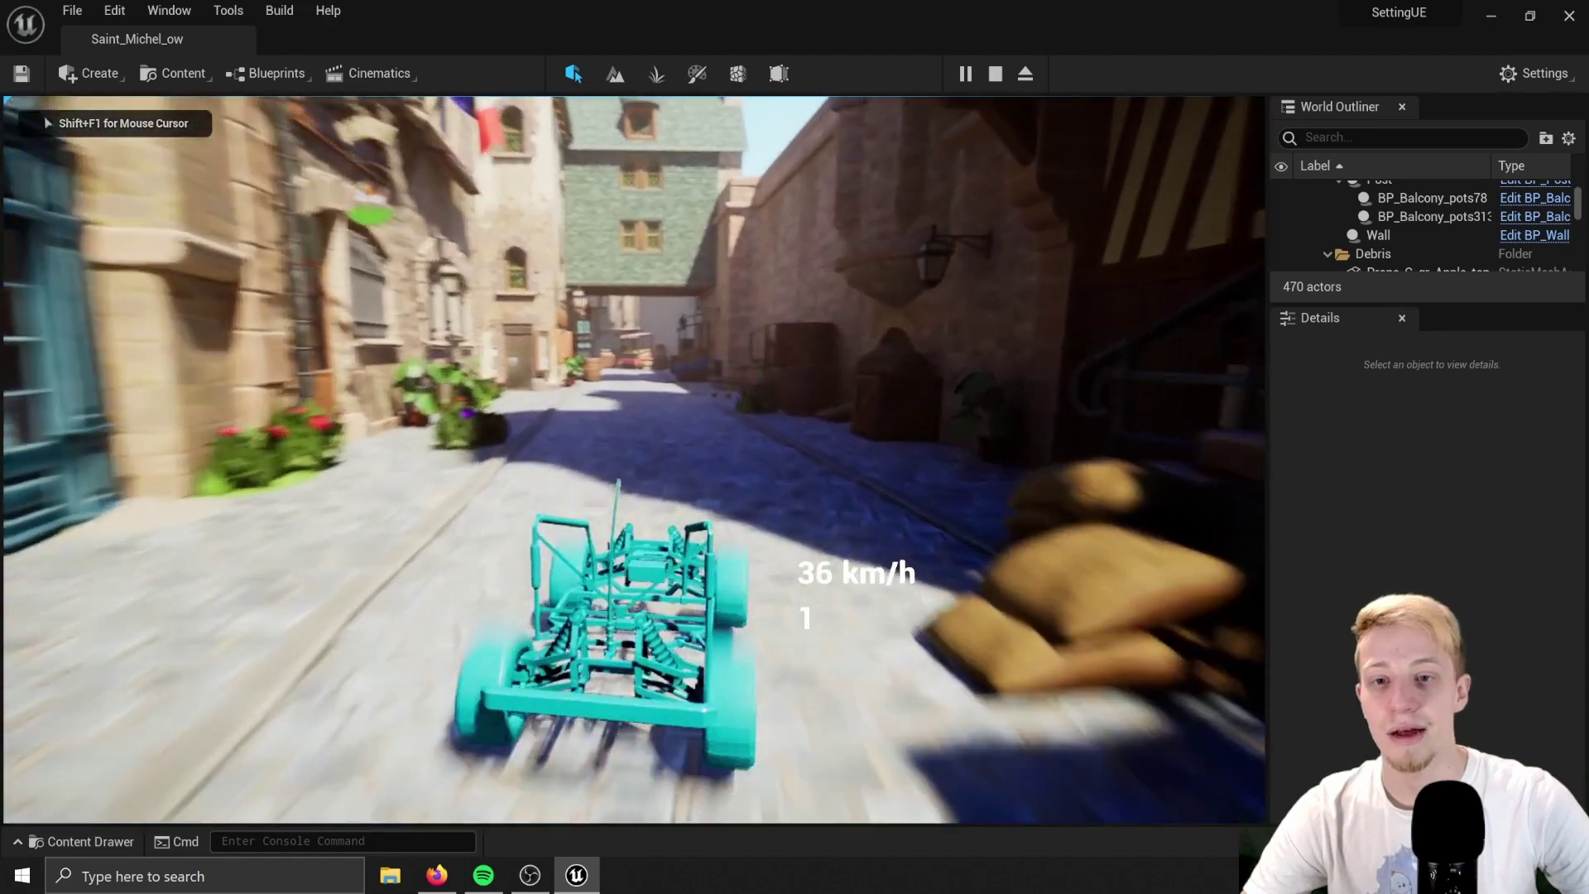
pyautogui.press('s')
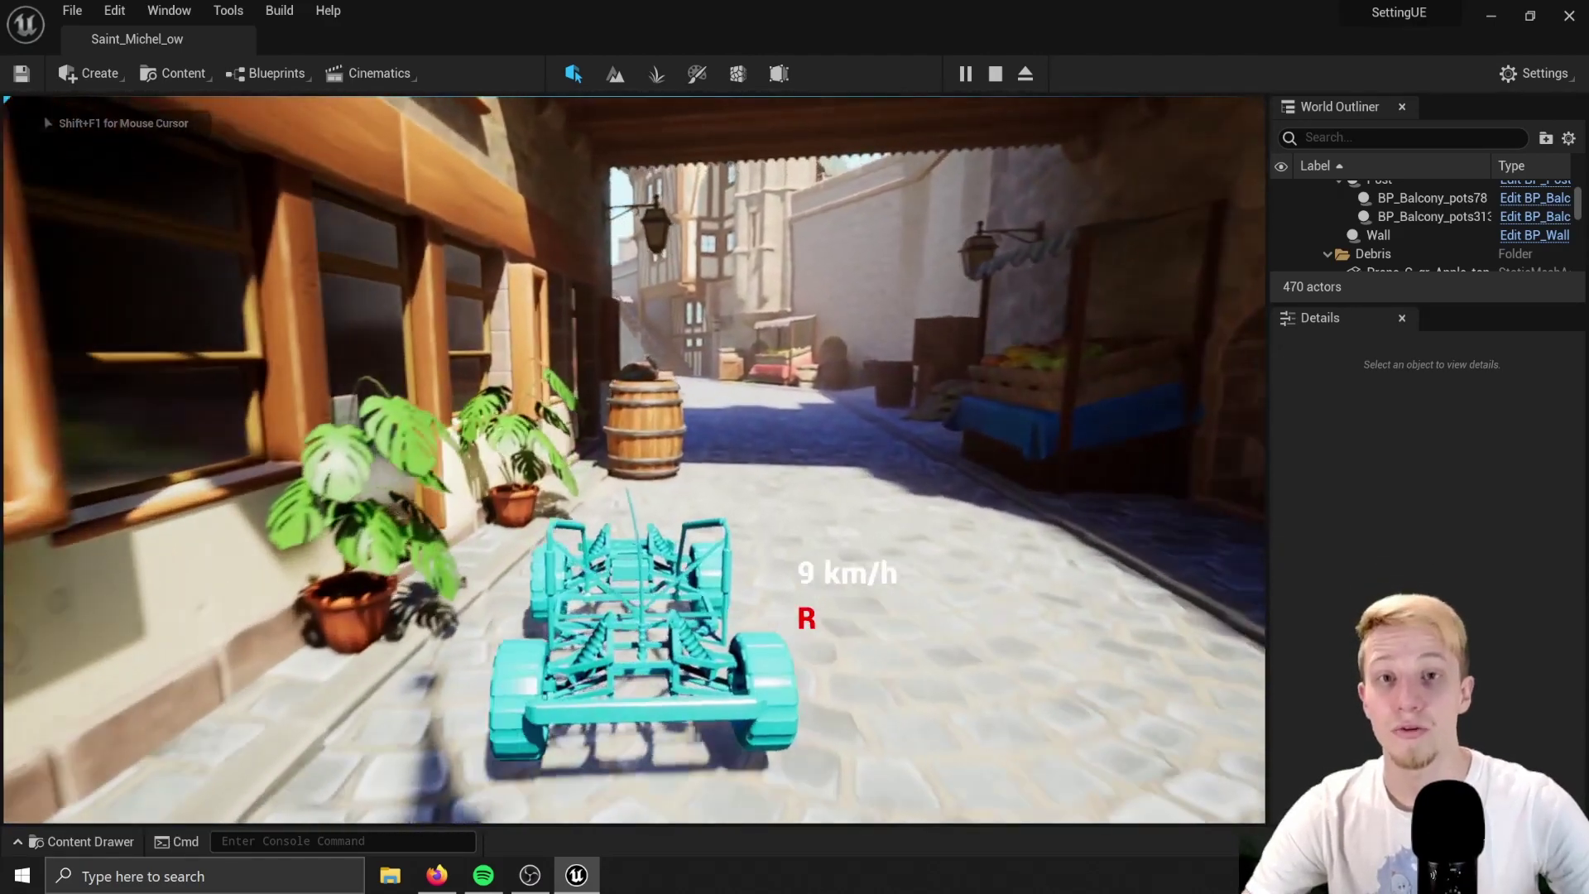
pyautogui.press('Escape')
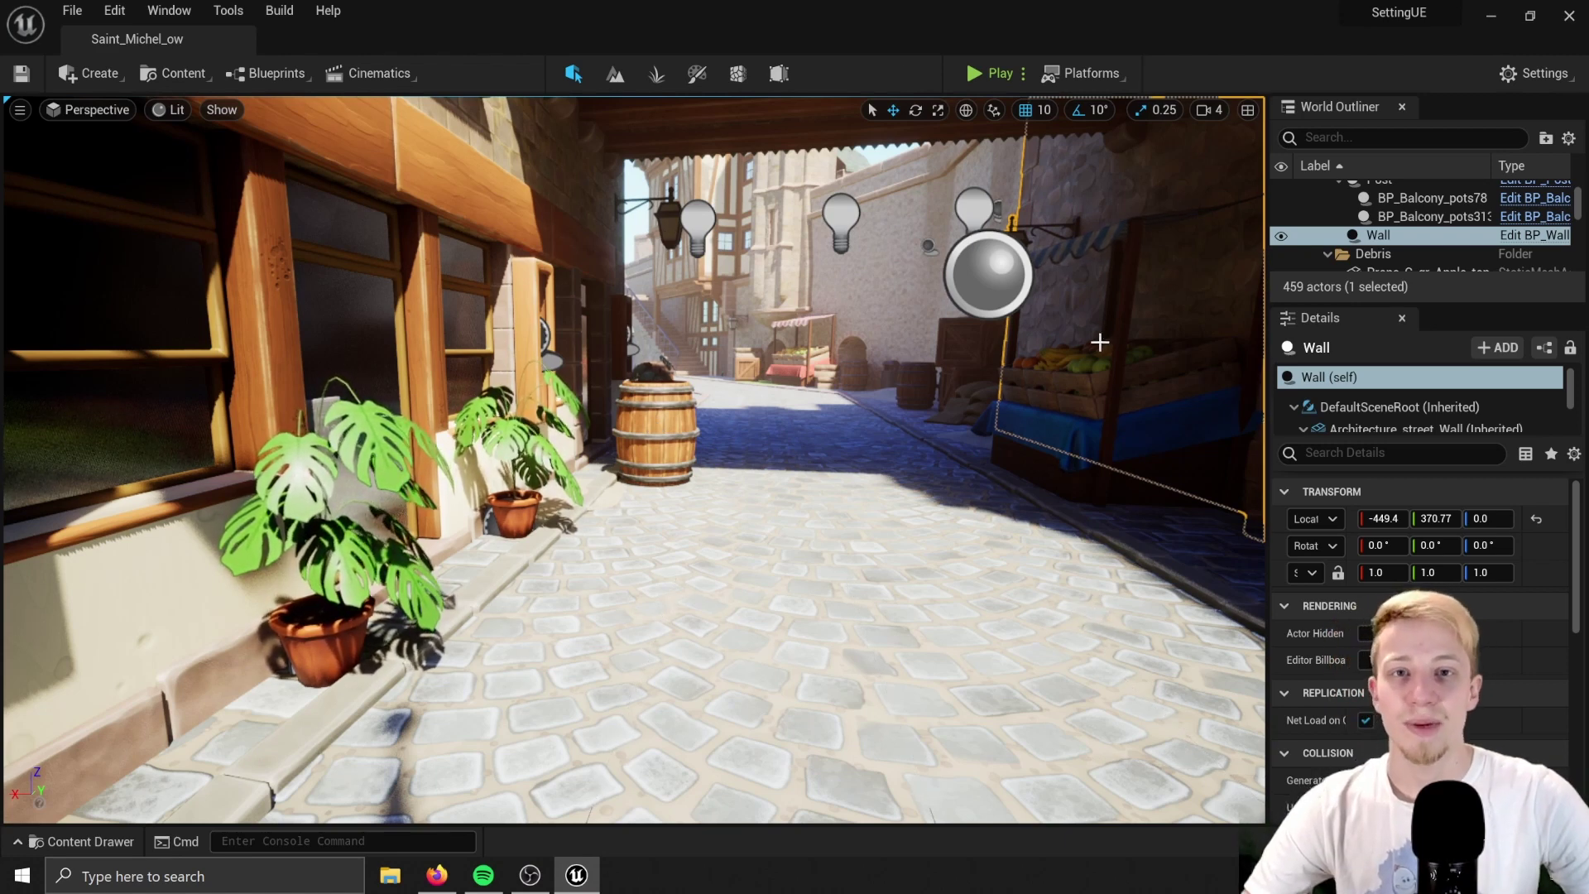
pyautogui.hotkey('ctrl', 'space')
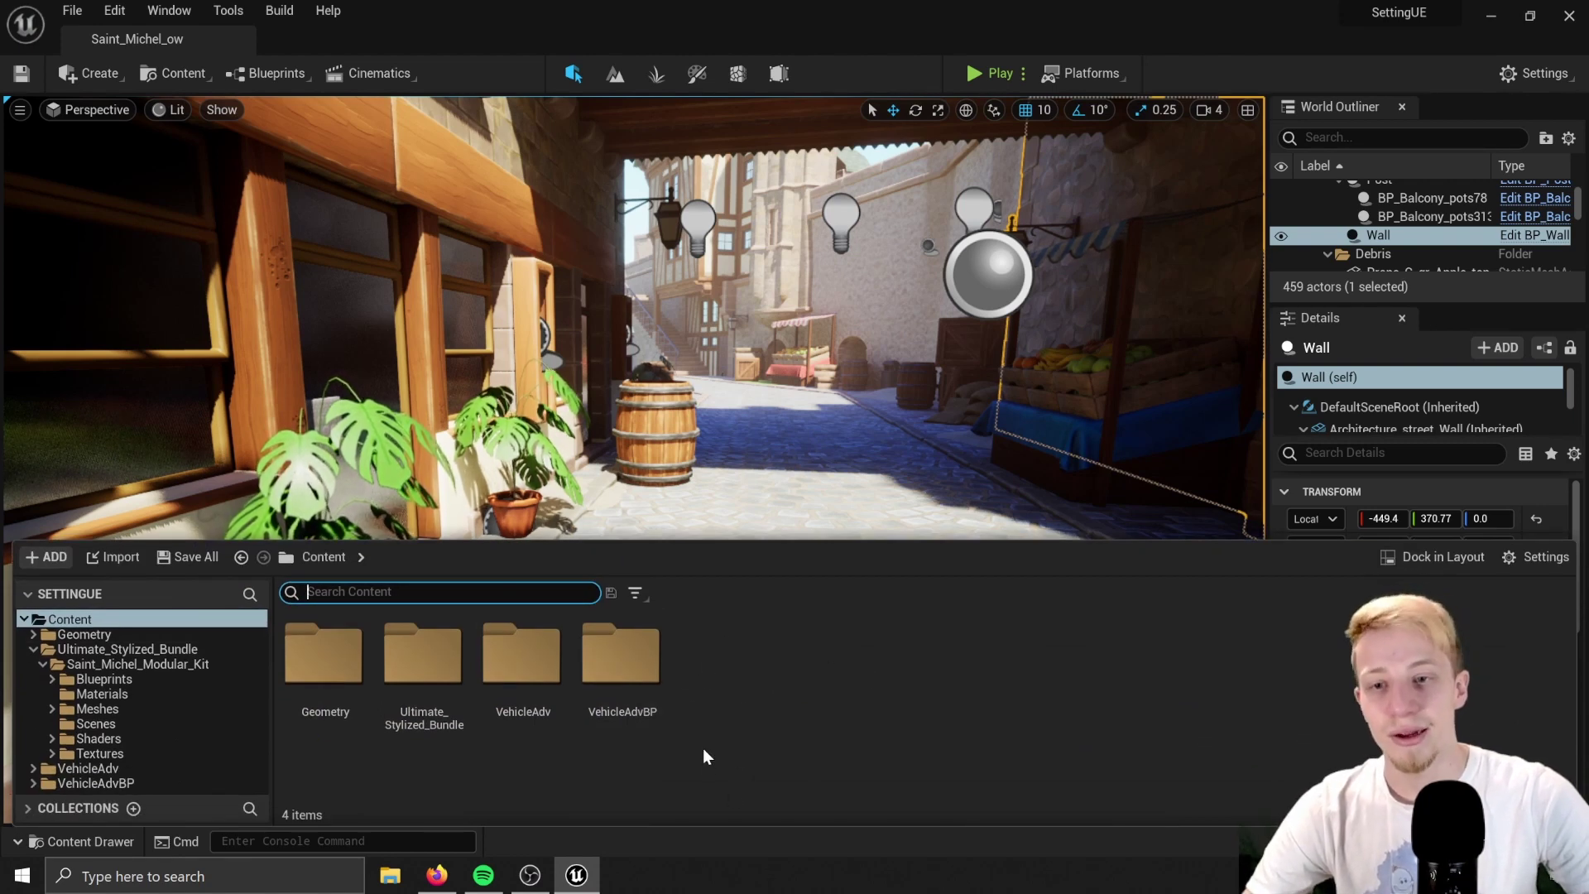
# Create a Widget Blueprint named MainMenu_Widget in Content and open it.
pyautogui.rightClick(747, 659)
pyautogui.moveTo(838, 619)
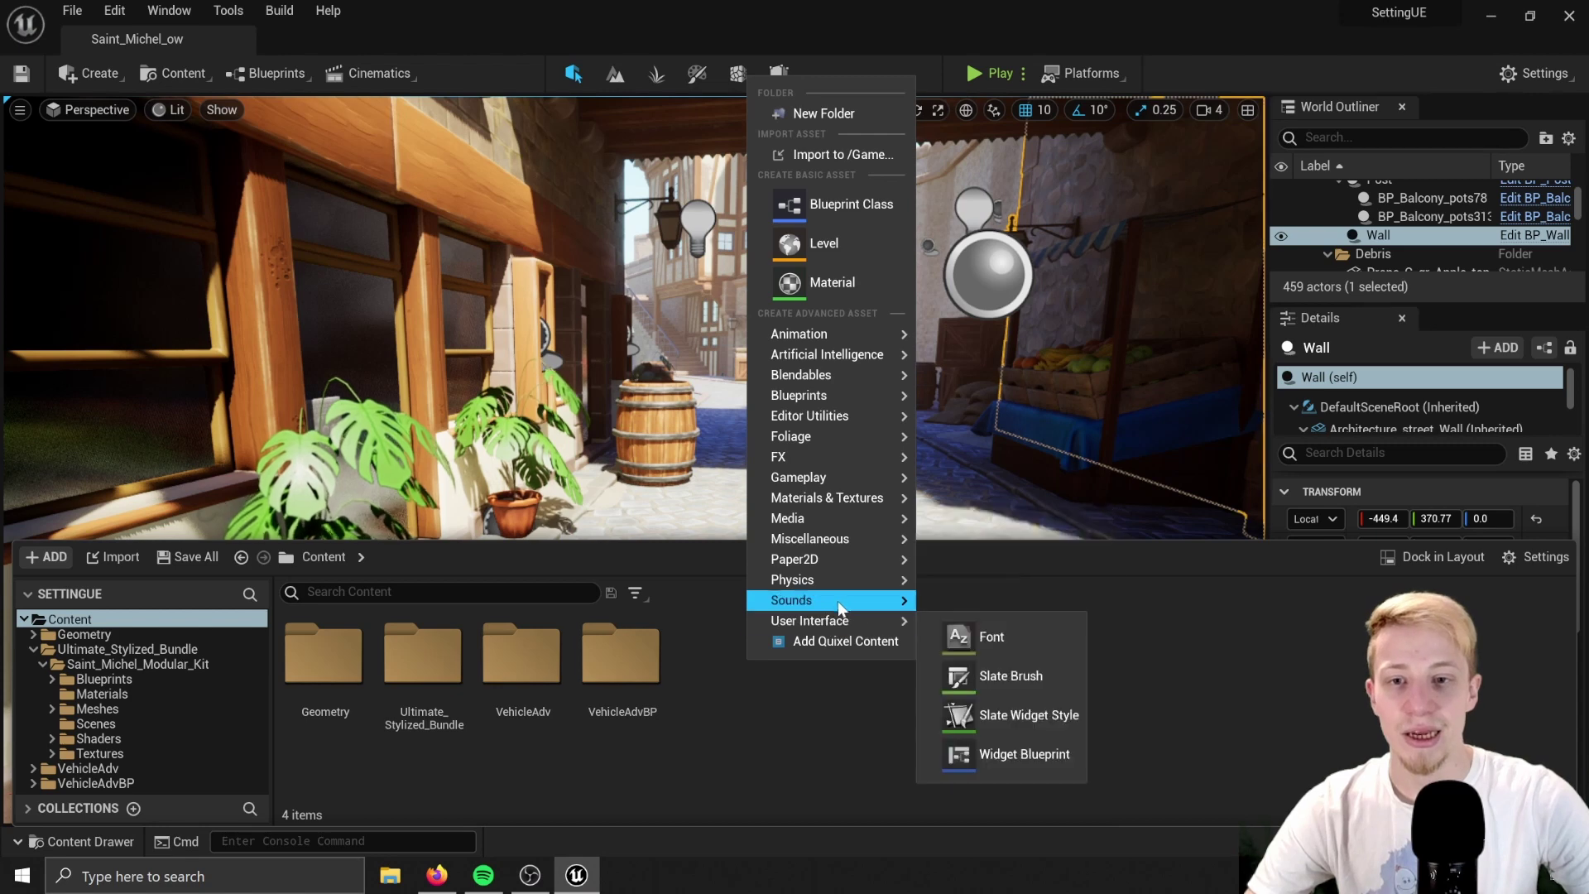
pyautogui.click(1027, 753)
pyautogui.press('BackSpace')
pyautogui.write('Ma')
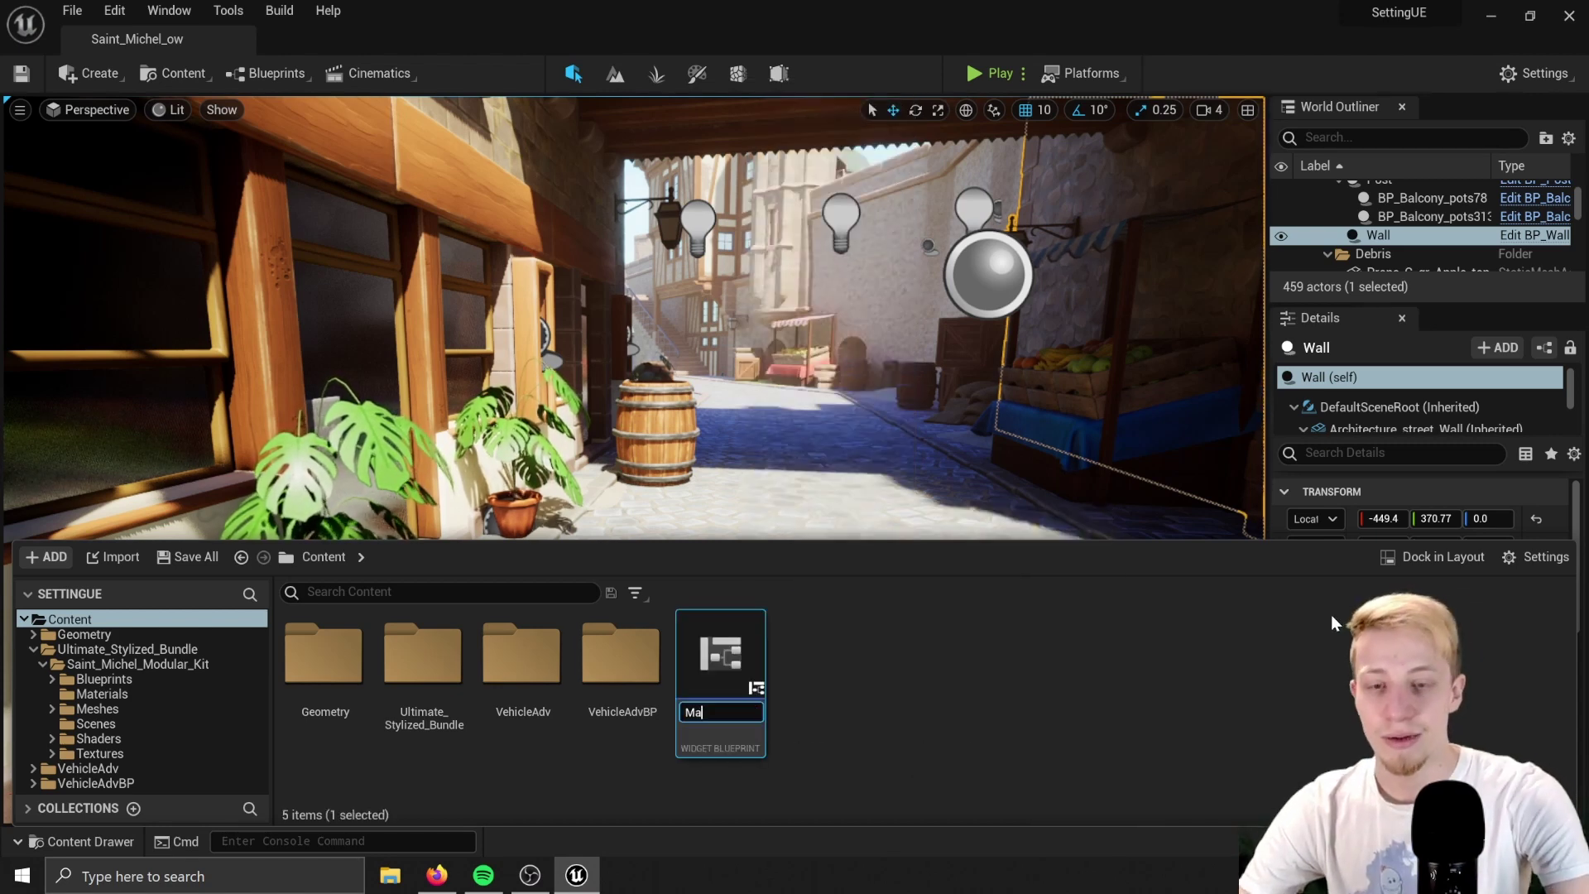
pyautogui.write('inMenu_Widget')
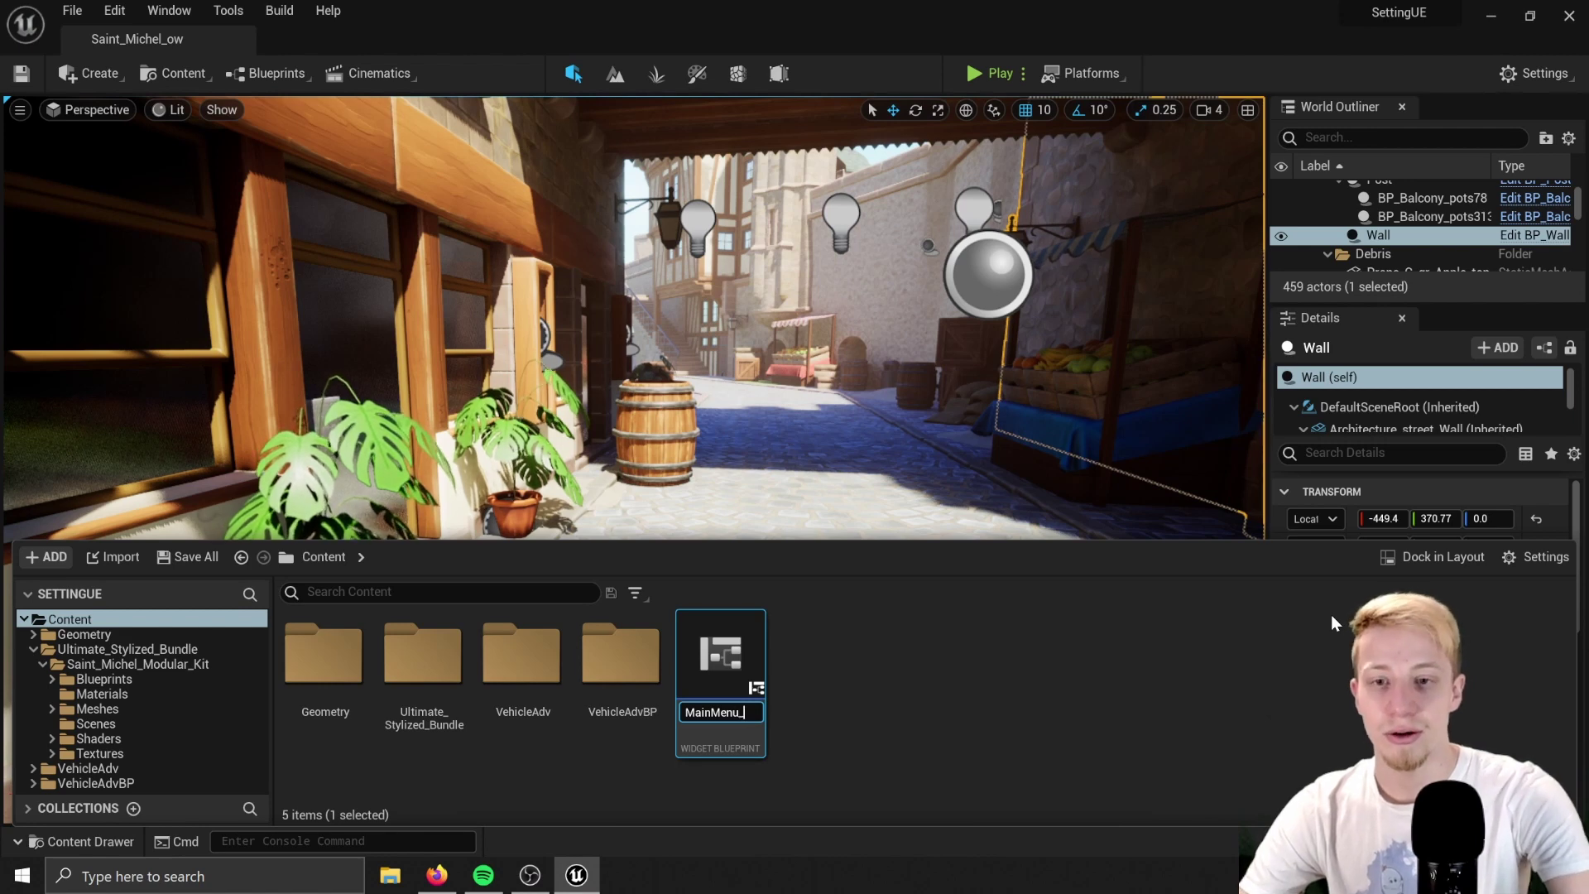
pyautogui.press('Return')
pyautogui.doubleClick(739, 662)
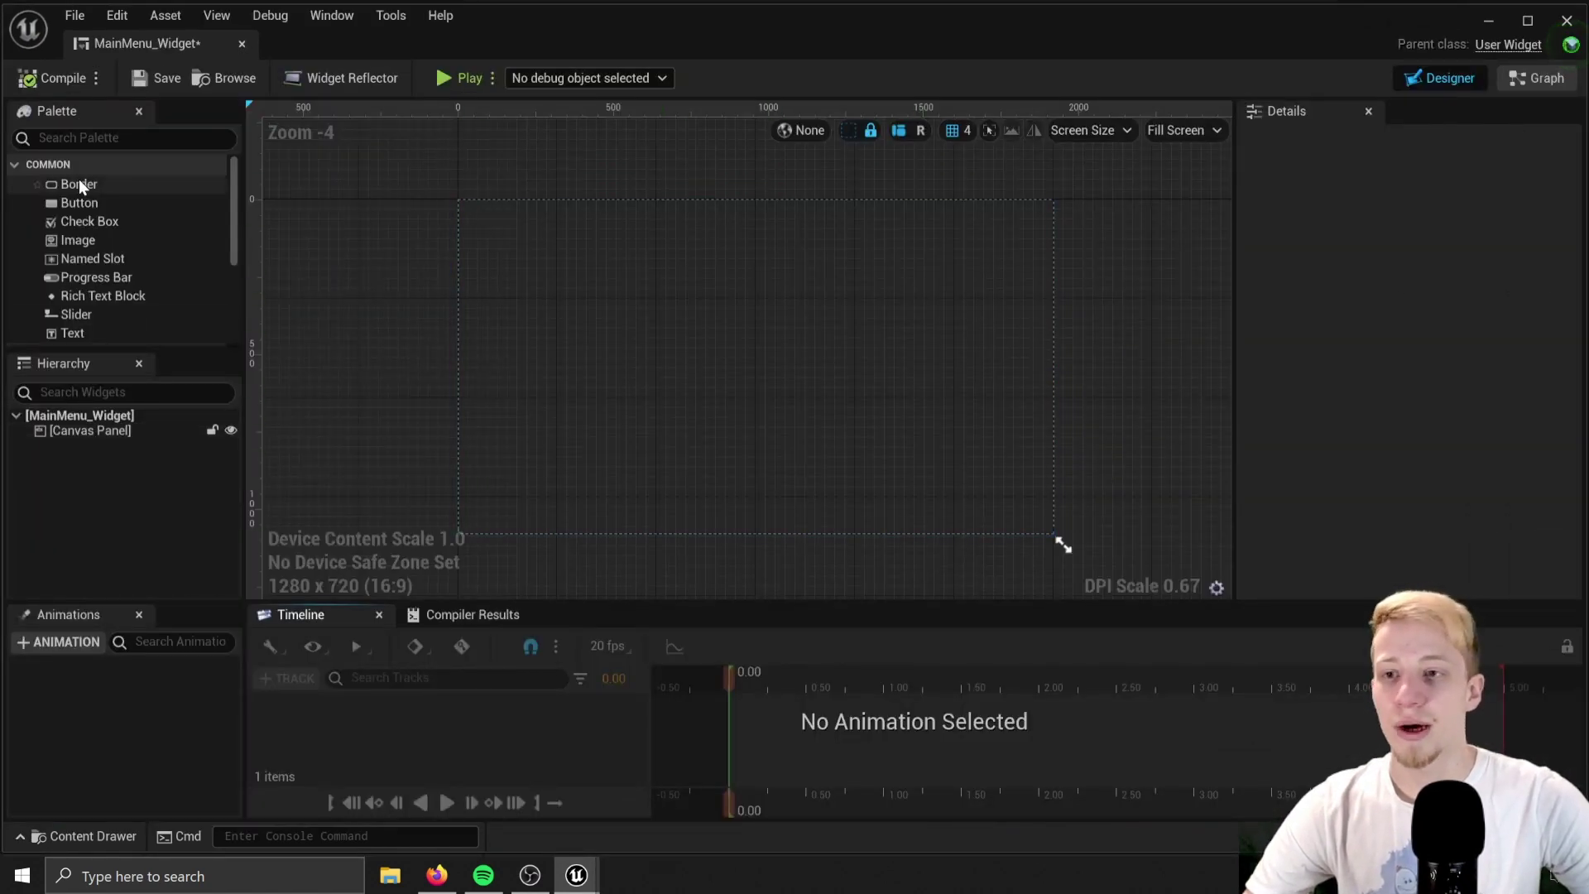
# Place a Background Blur on the canvas and anchor it to fill the screen.
pyautogui.click(83, 137)
pyautogui.write('blu')
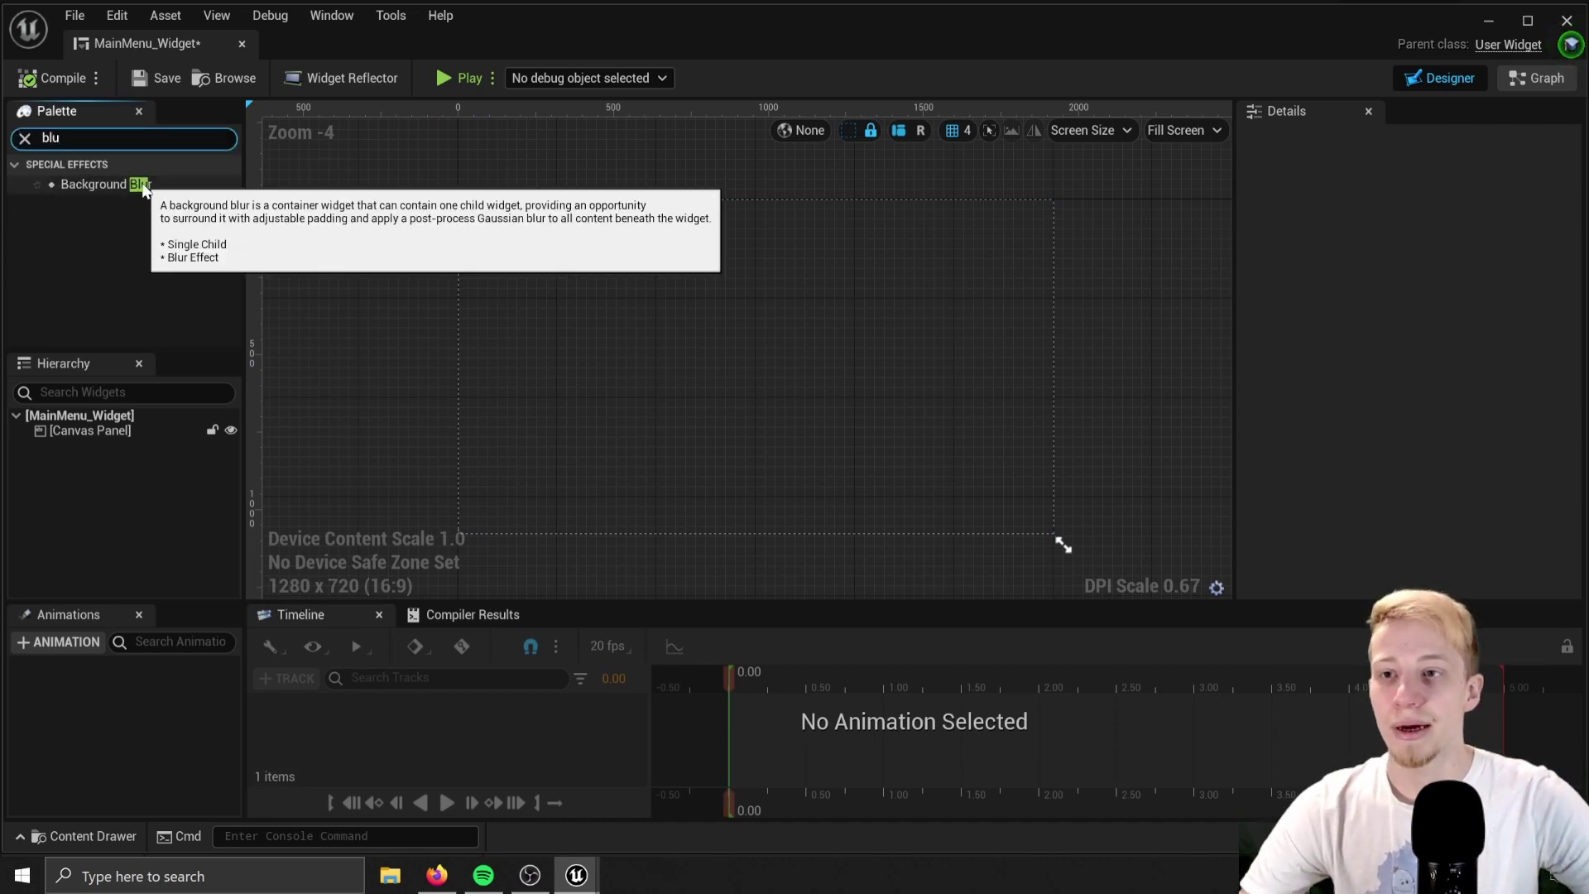
pyautogui.moveTo(106, 184); pyautogui.dragTo(736, 365)
pyautogui.click(1388, 247)
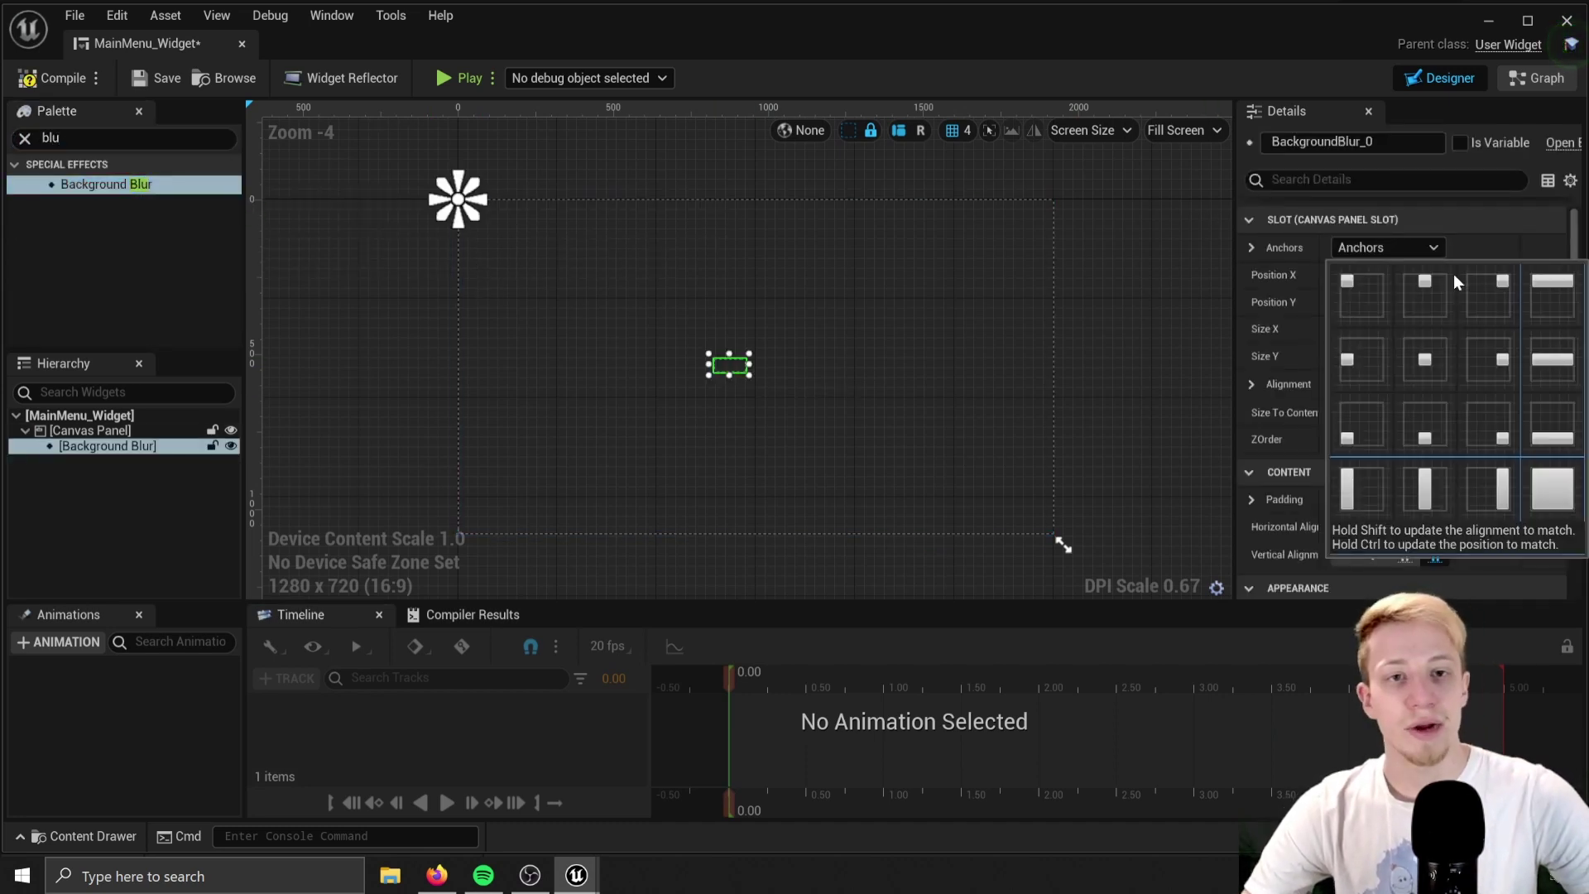
pyautogui.click(1553, 489)
# Set the blur's Left, Top, Right and Bottom offsets all to 0.
pyautogui.click(1391, 274)
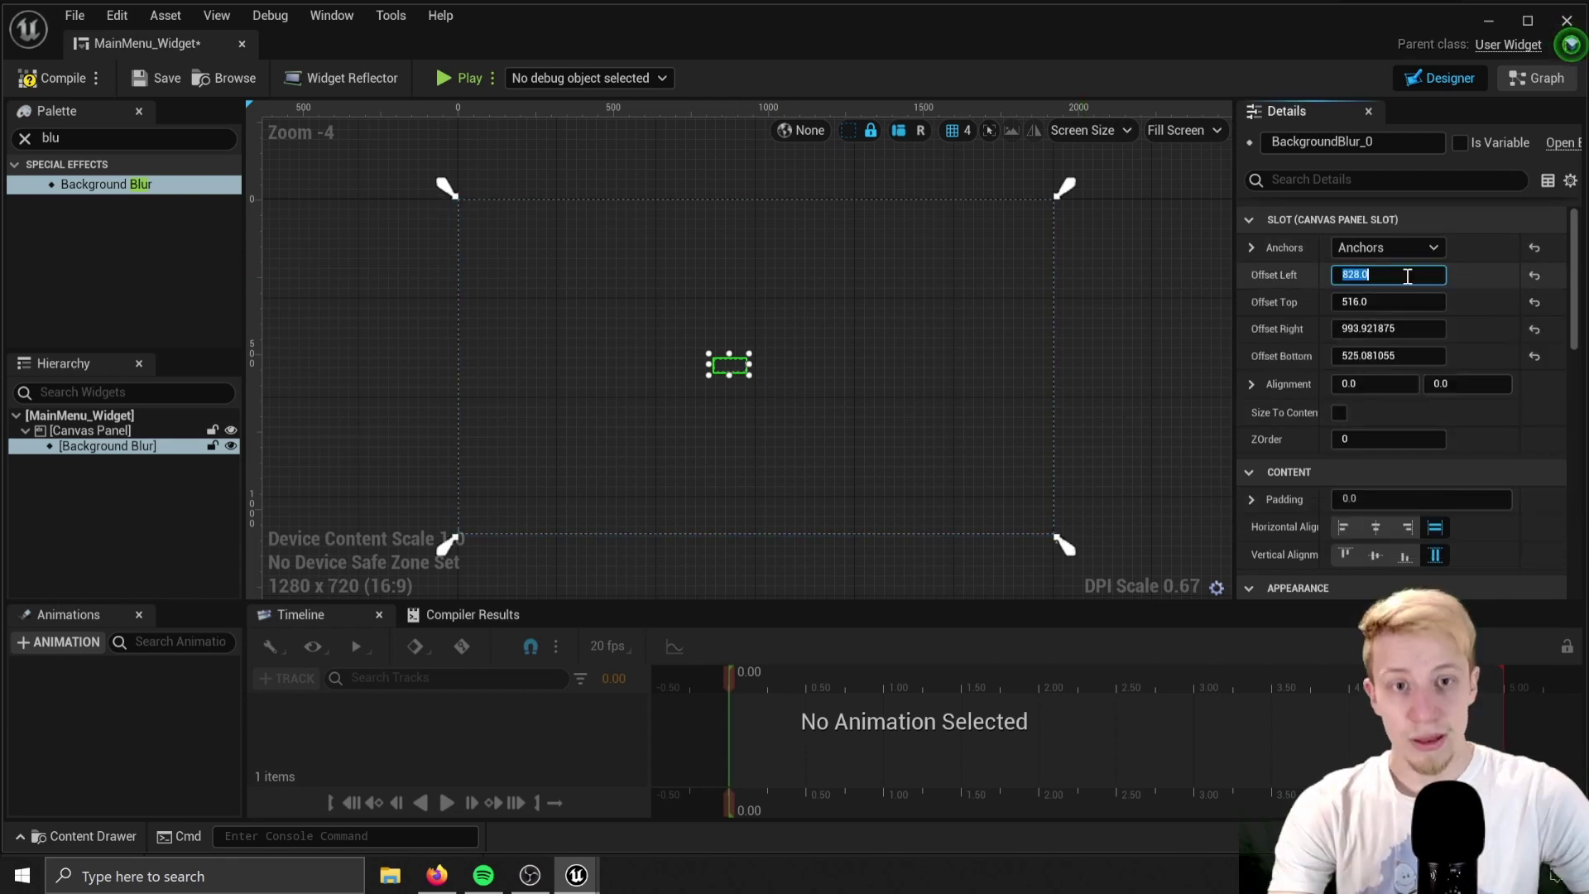
pyautogui.write('0')
pyautogui.press('Return')
pyautogui.click(1384, 301)
pyautogui.write('0')
pyautogui.press('Return')
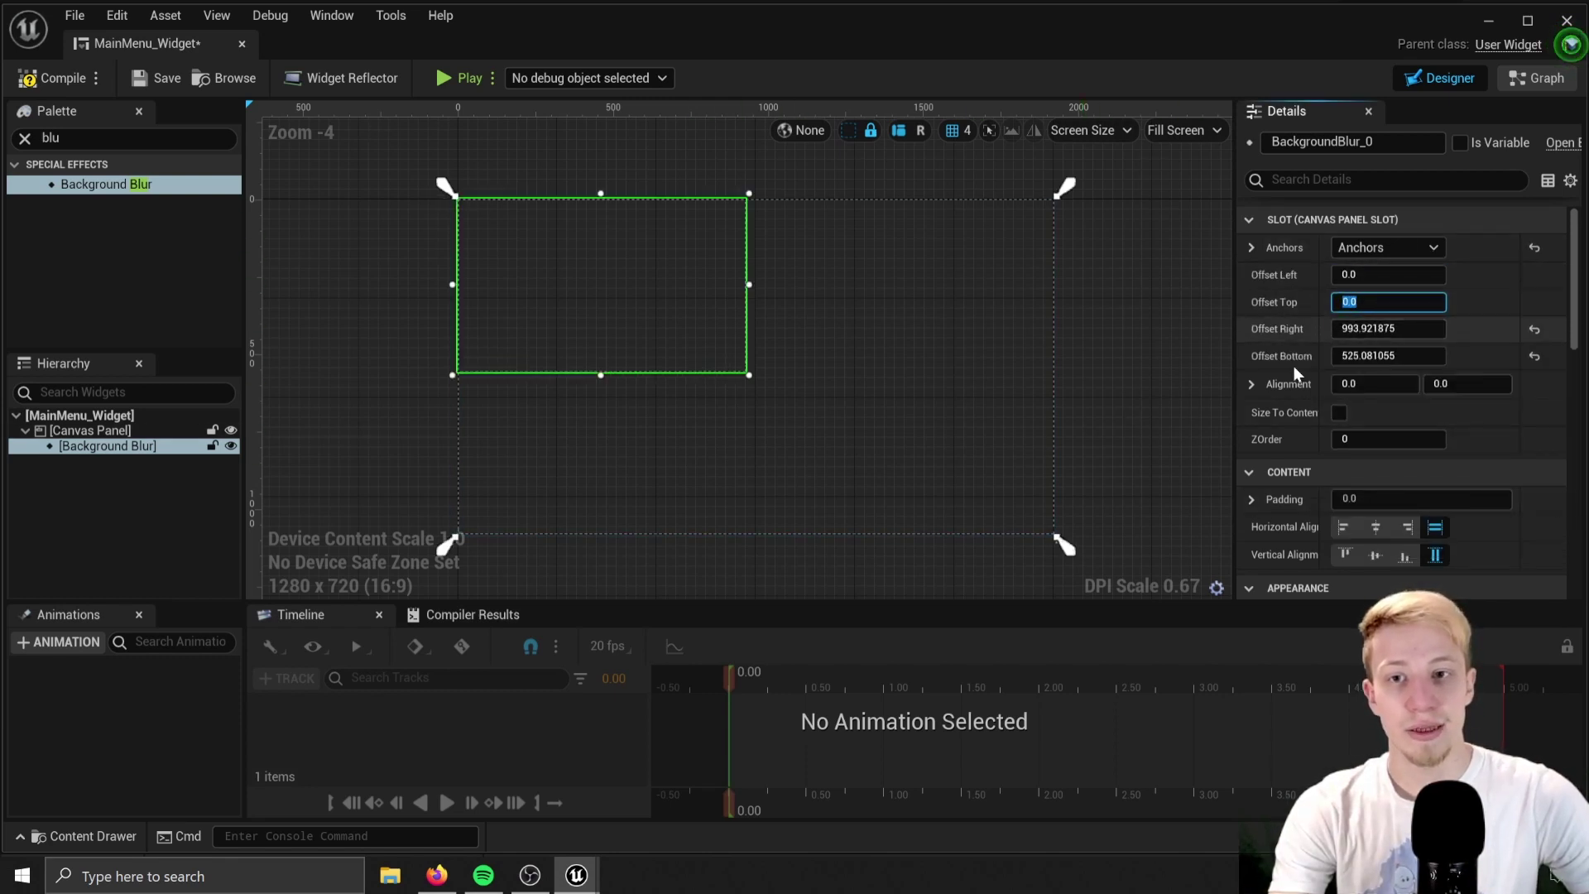
pyautogui.click(1399, 332)
pyautogui.press('Tab')
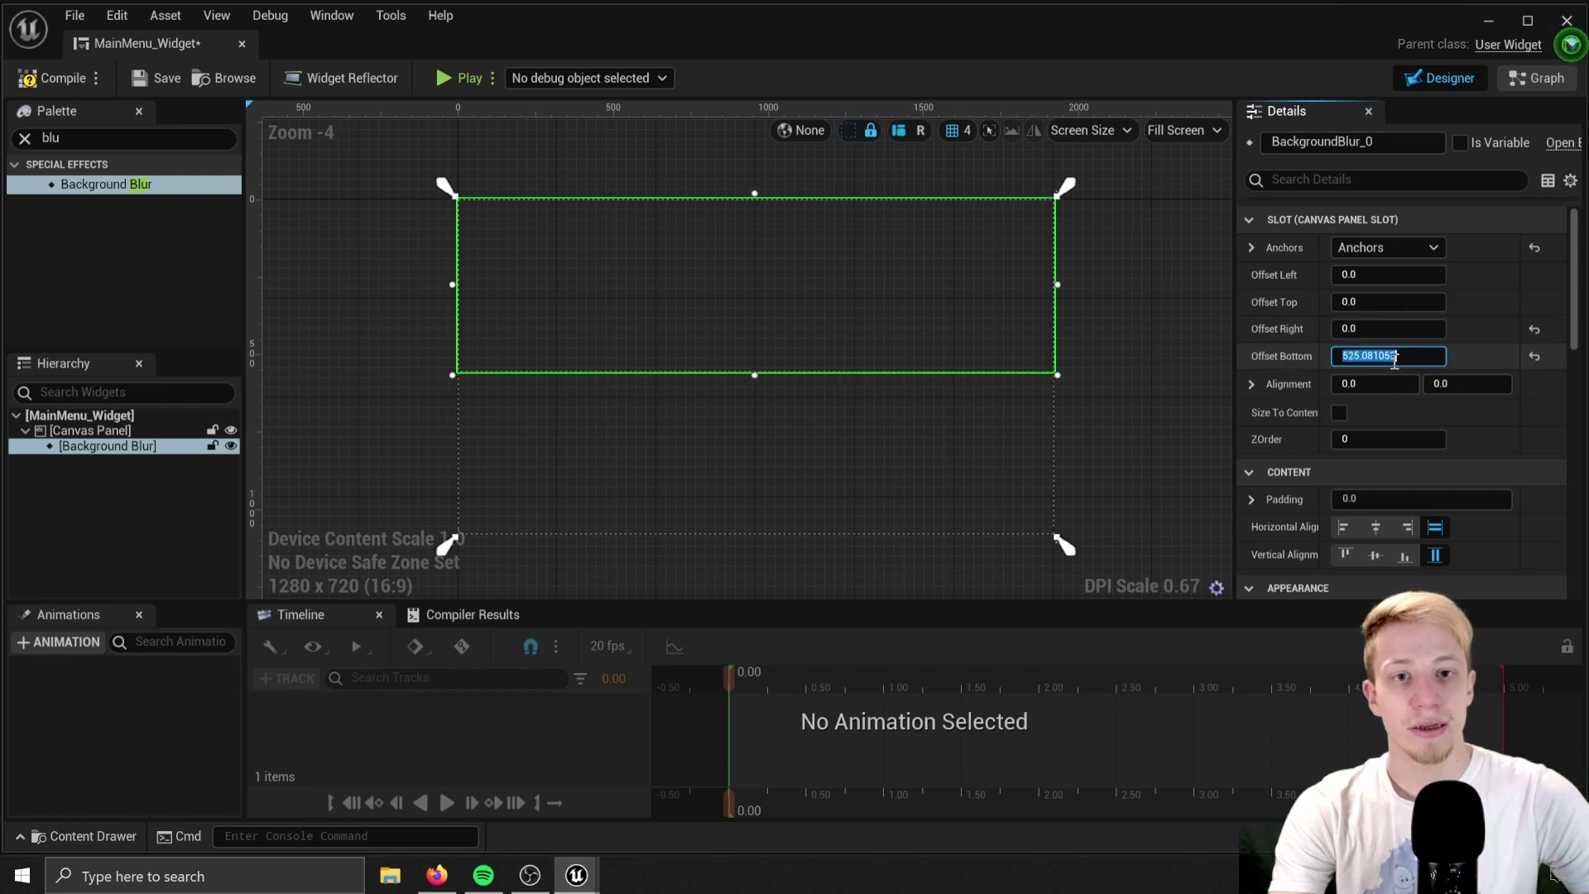
pyautogui.write('0')
pyautogui.press('Return')
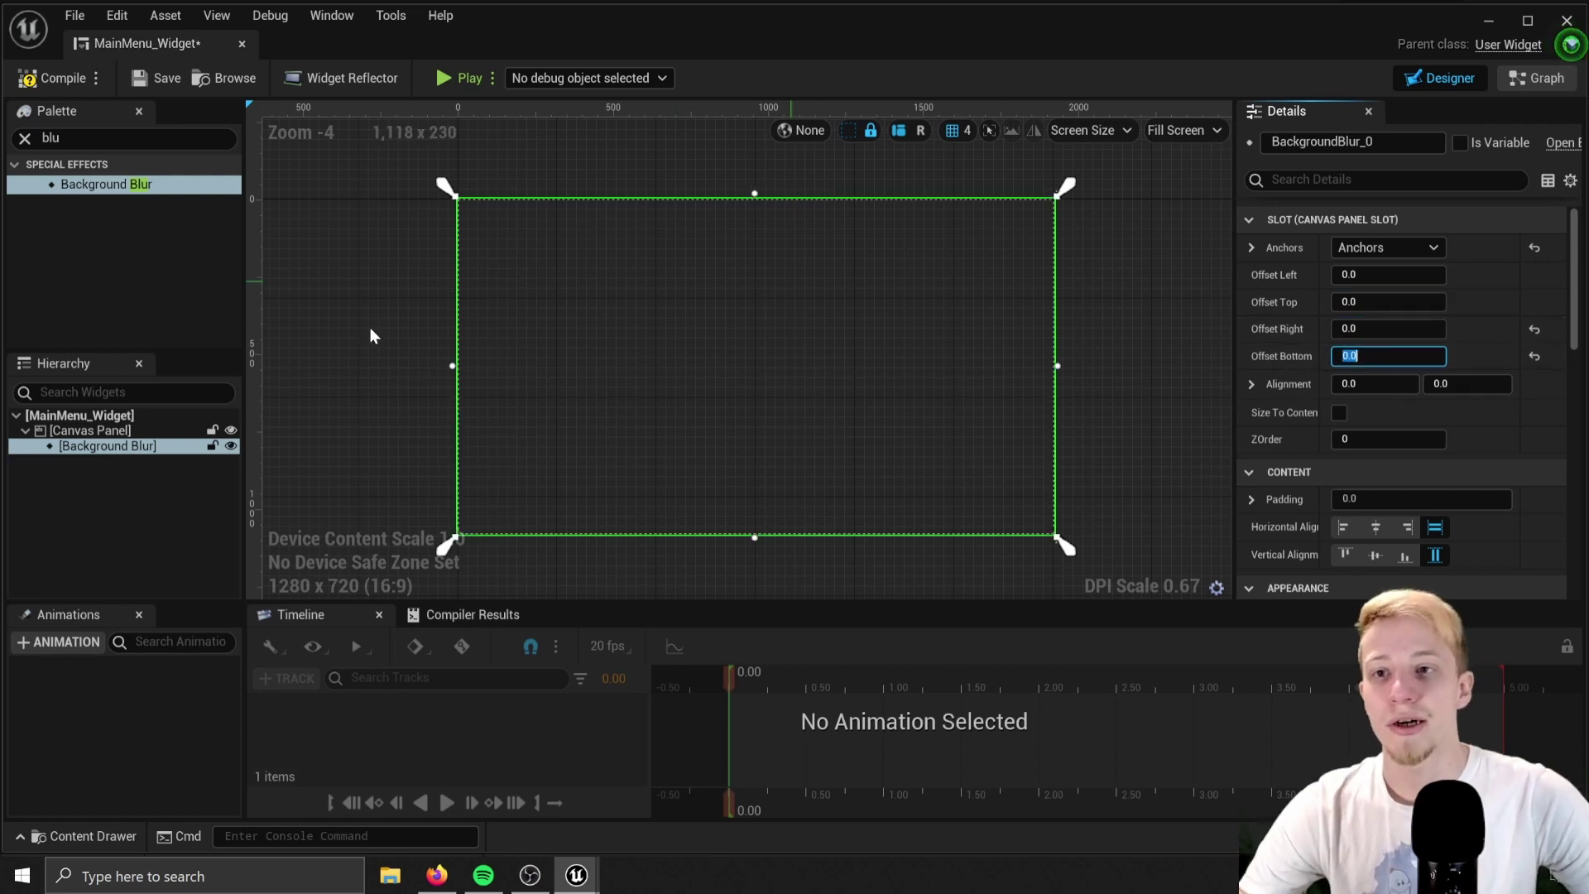
# Set the Blur Strength to 8.0 and compile the widget.
pyautogui.scroll(2, 848, 408)
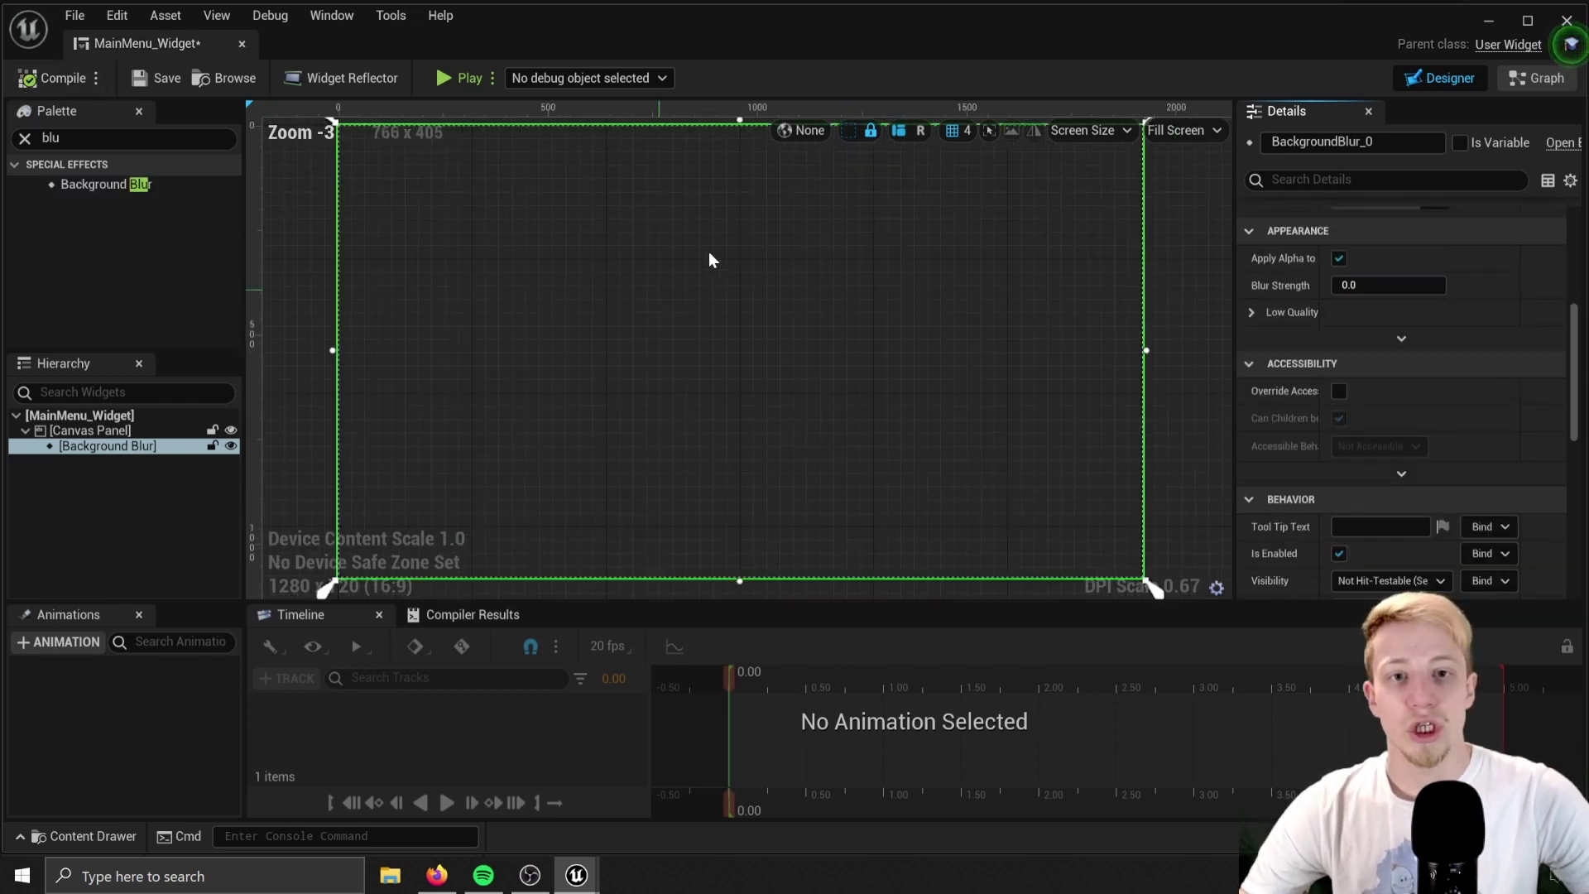
pyautogui.scroll(-2, 670, 290)
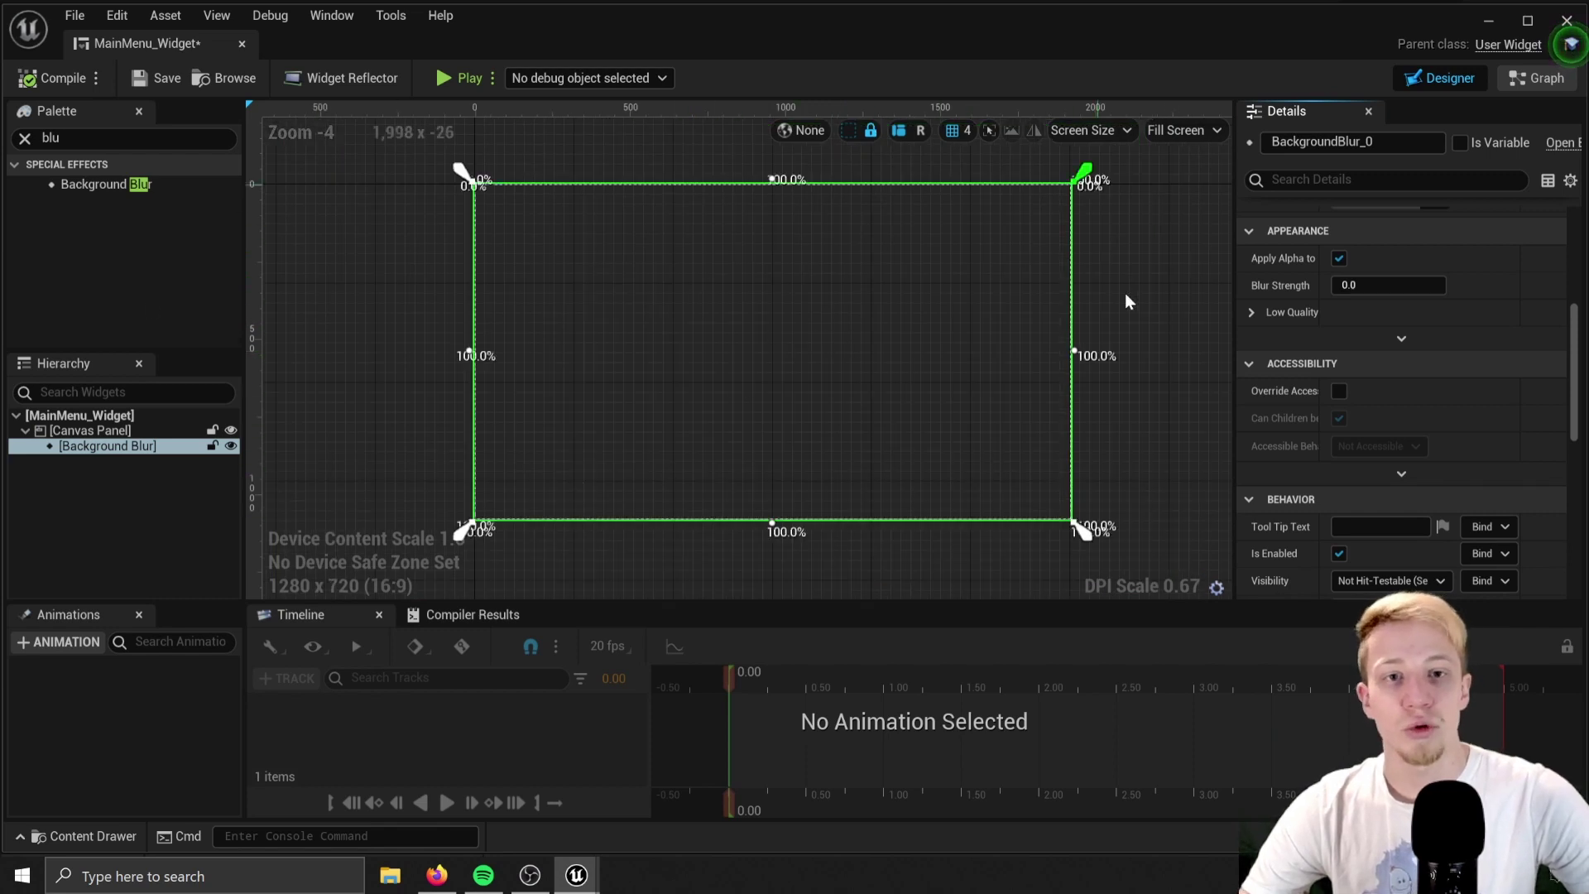
pyautogui.write('5')
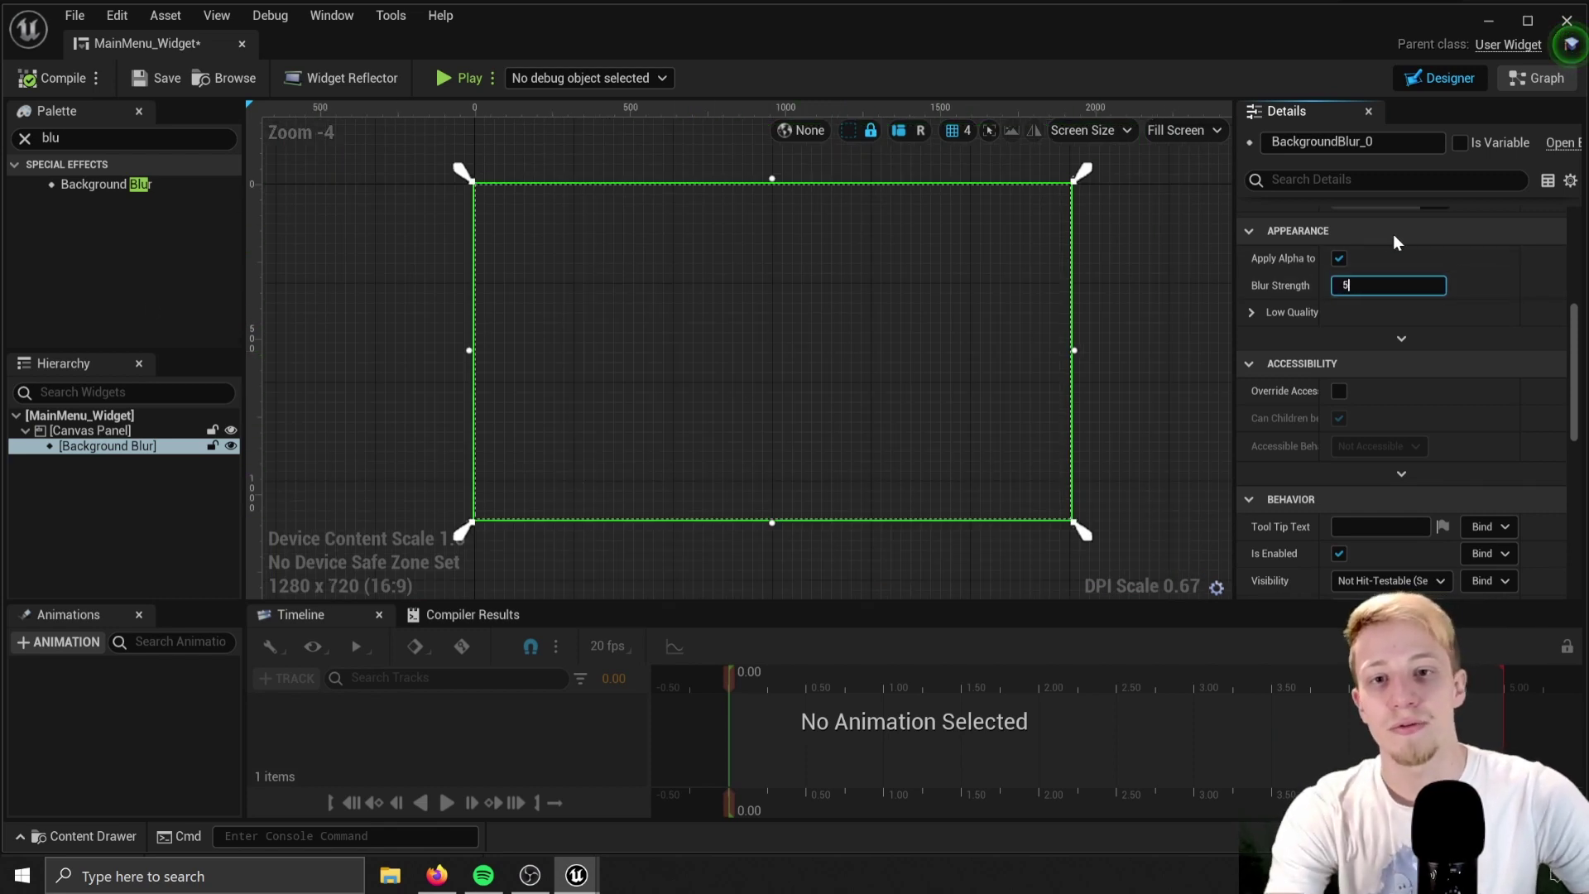
pyautogui.scroll(1, 950, 291)
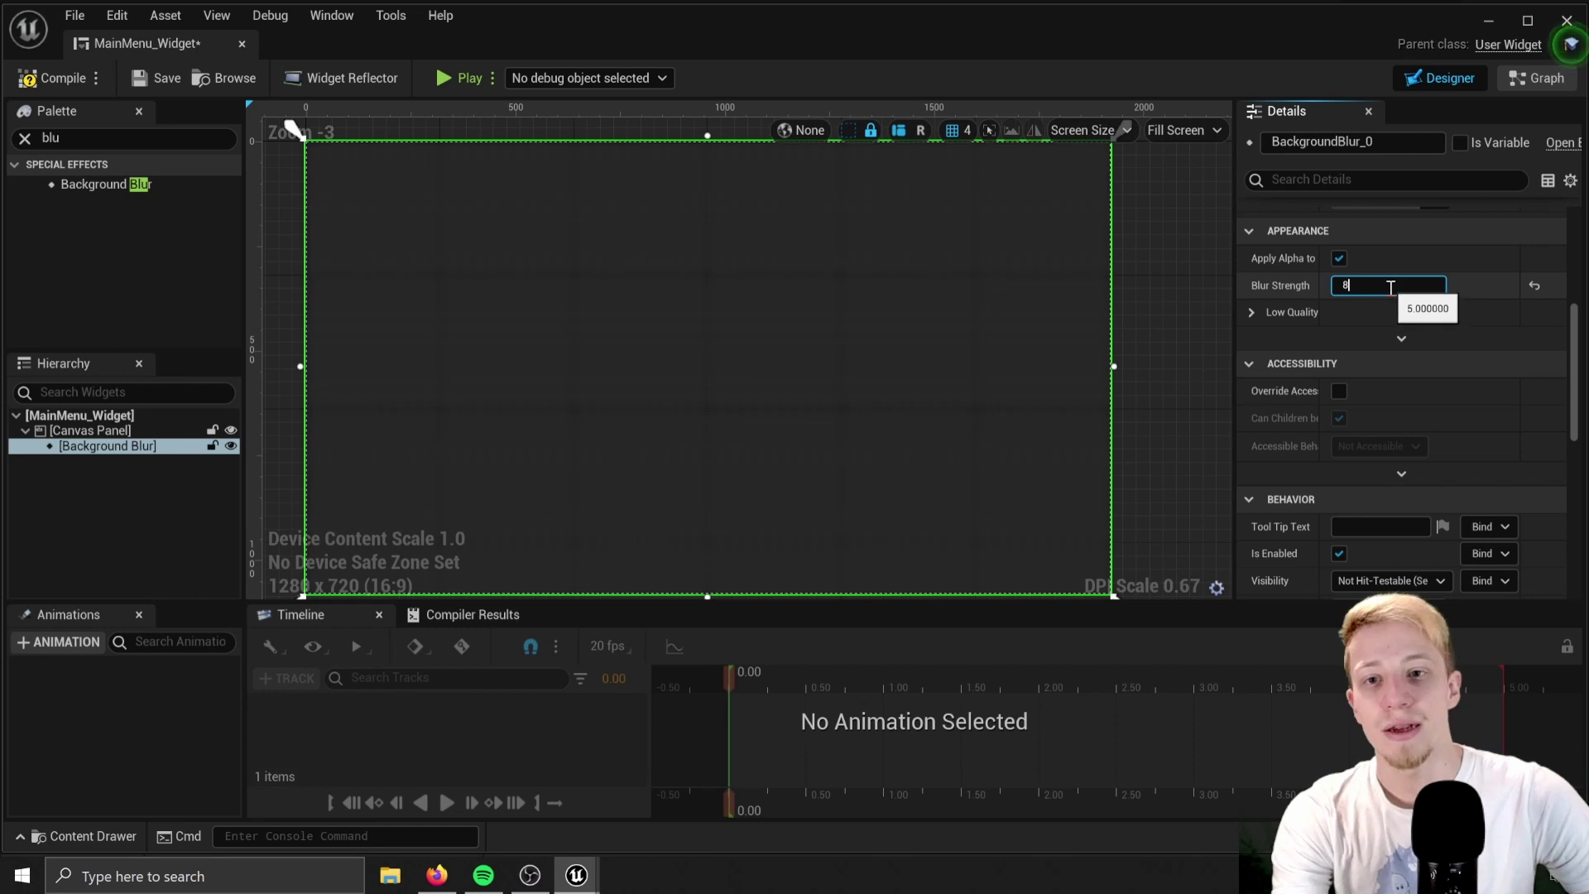
pyautogui.press('Return')
pyautogui.click(62, 79)
pyautogui.scroll(-1, 699, 305)
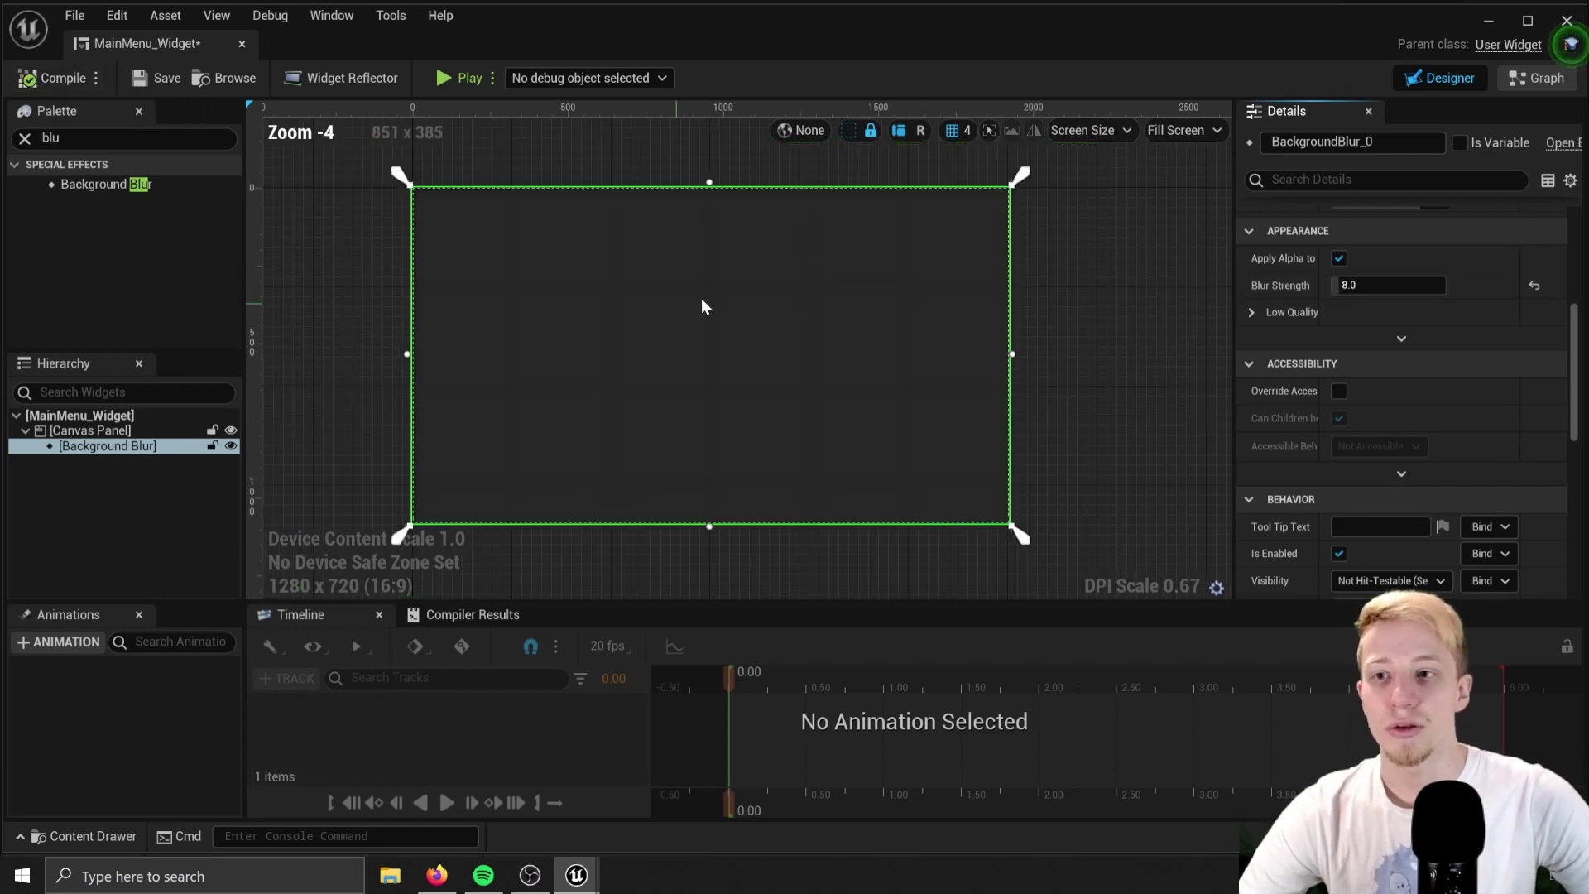
pyautogui.click(1213, 331)
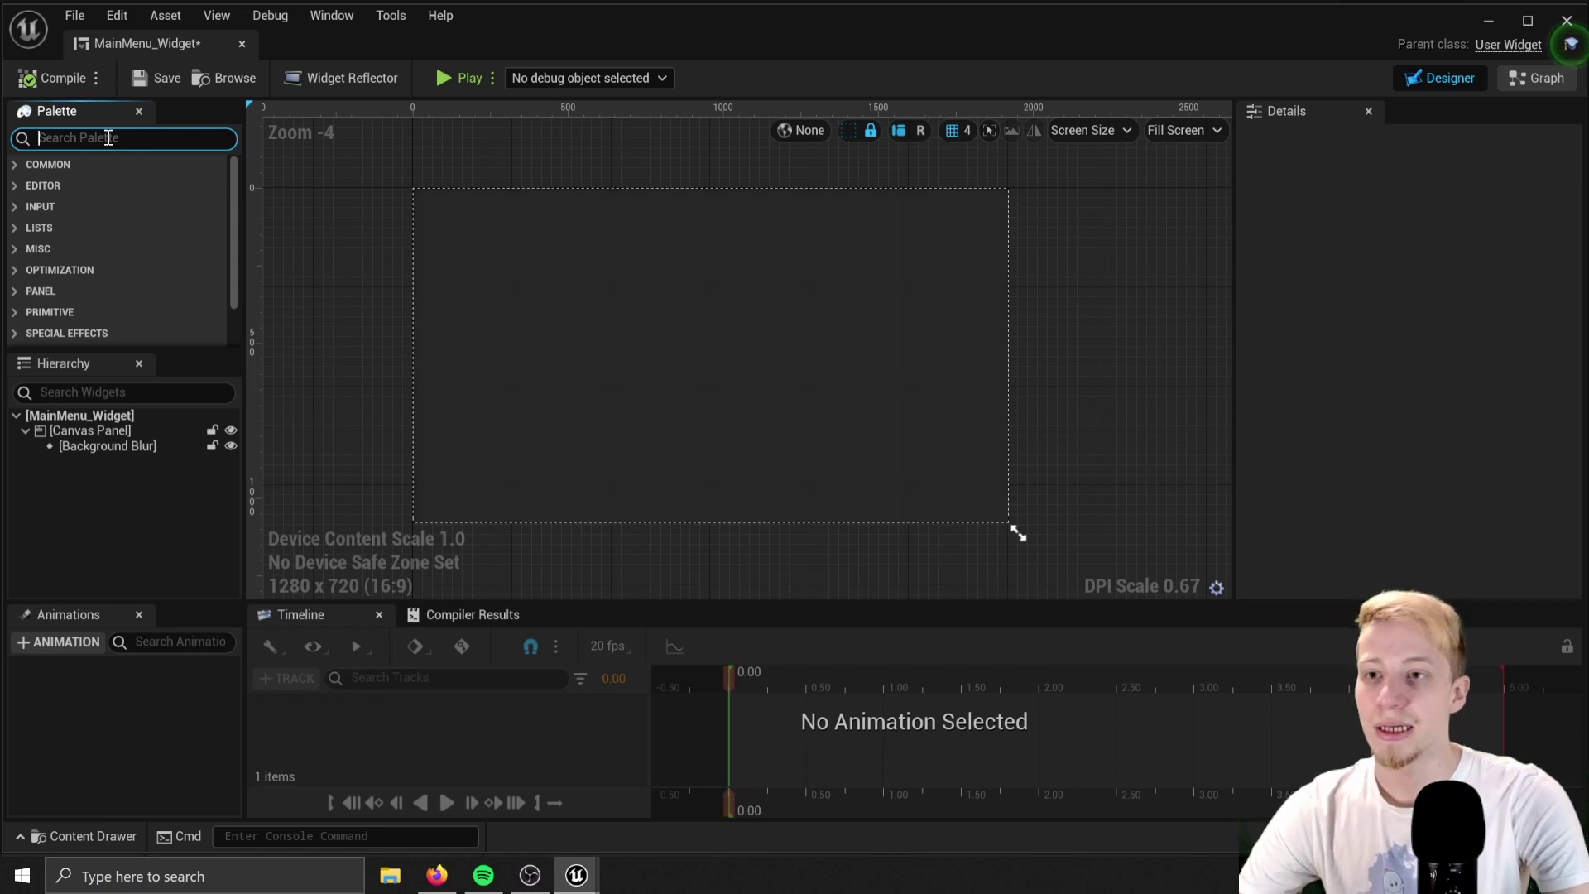
# Add a Button to the Canvas Panel and move it away from the origin.
pyautogui.write('butt')
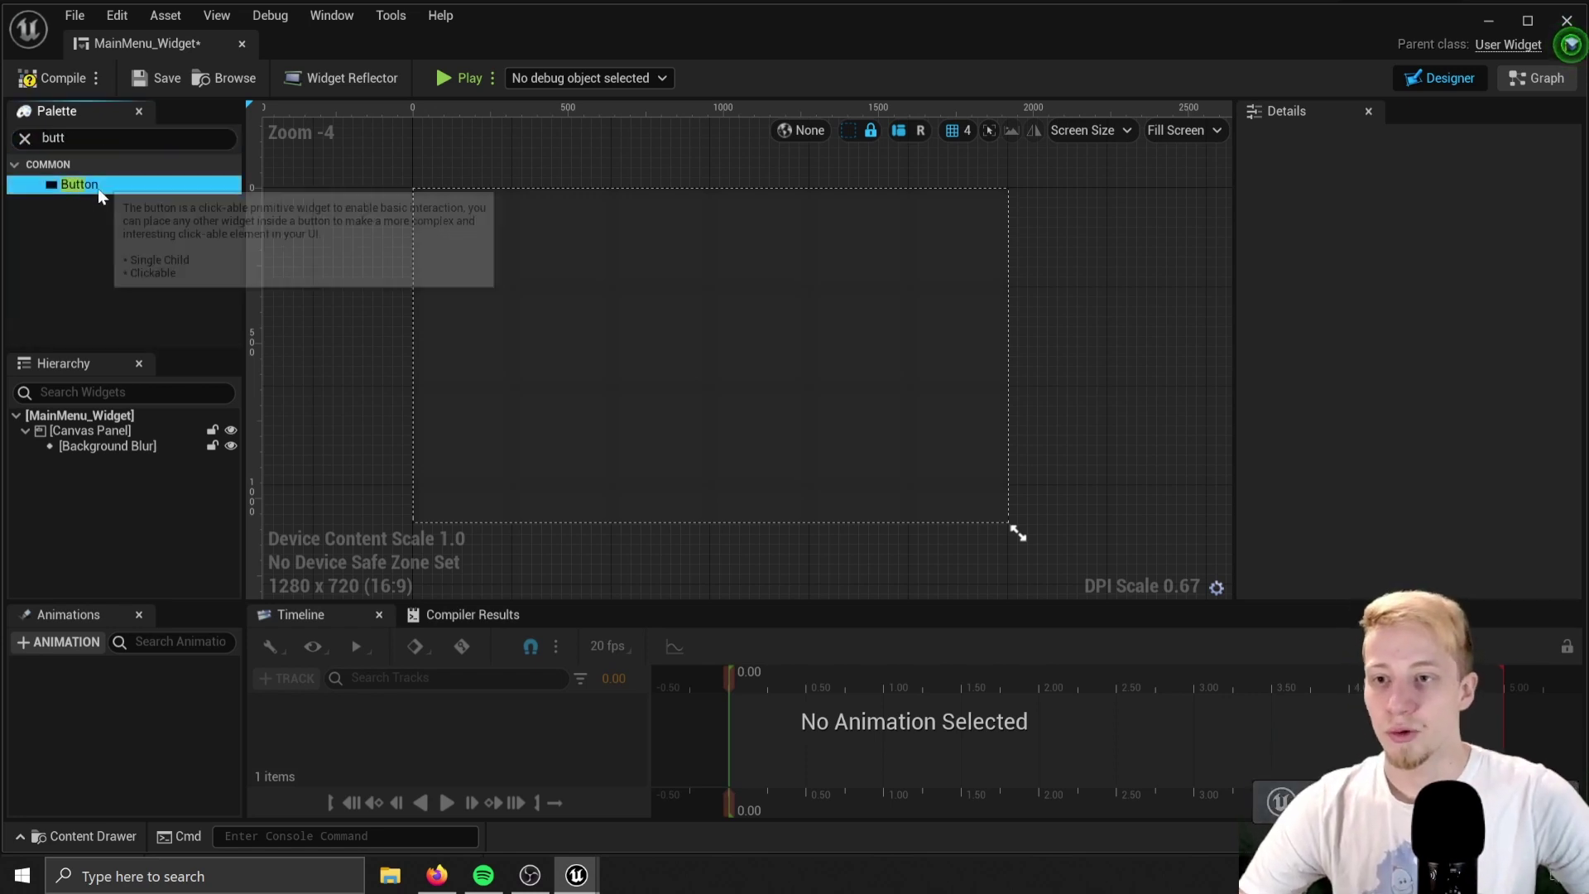
pyautogui.moveTo(91, 184); pyautogui.dragTo(657, 358)
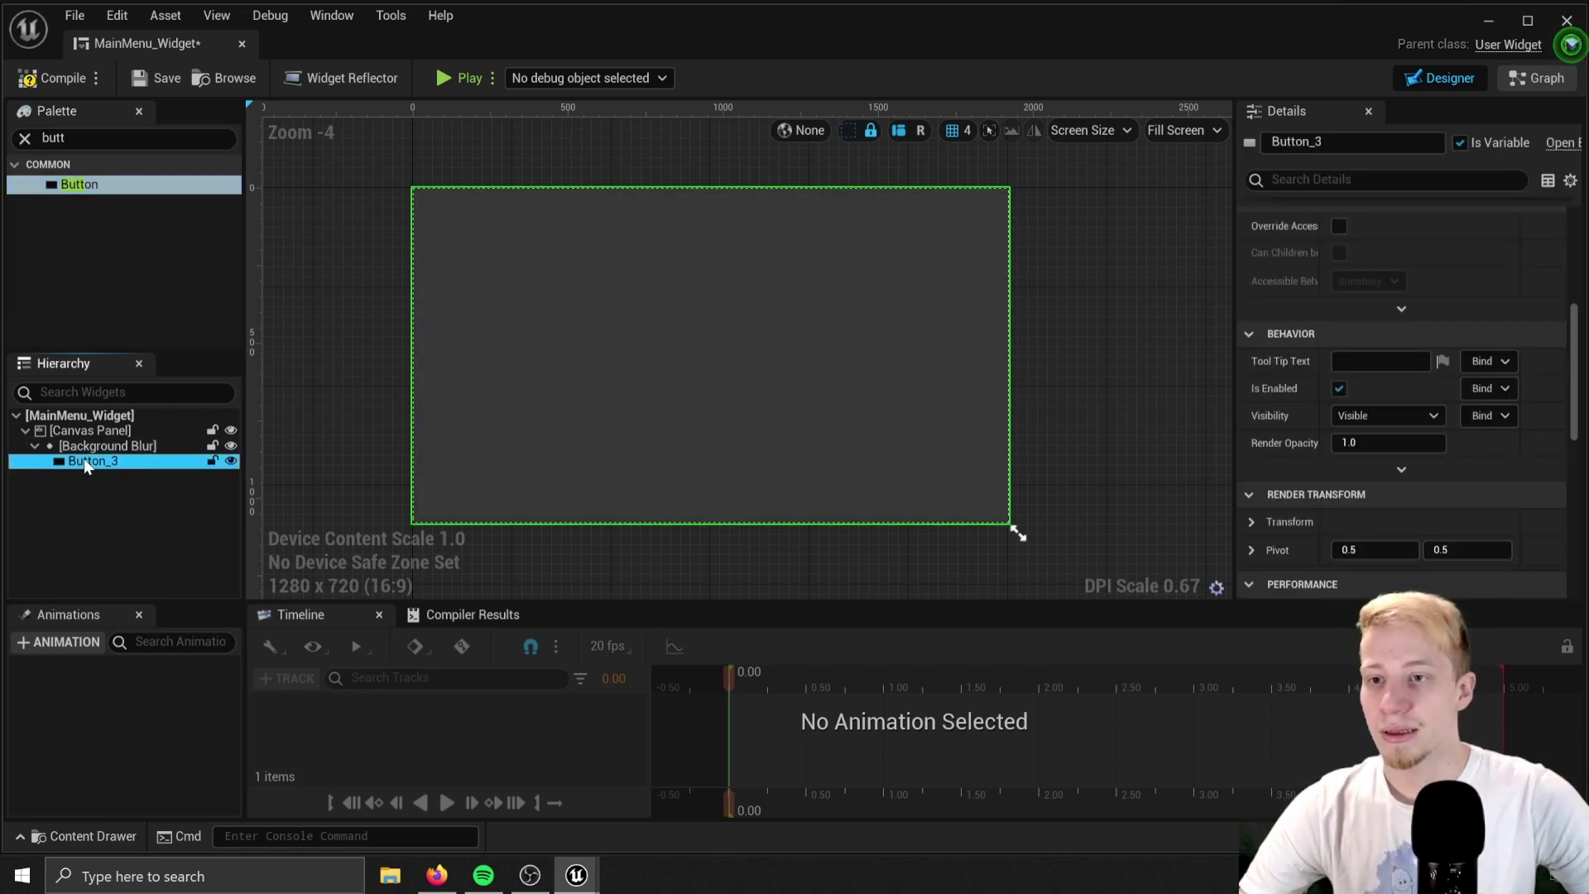
pyautogui.moveTo(86, 466); pyautogui.dragTo(90, 428)
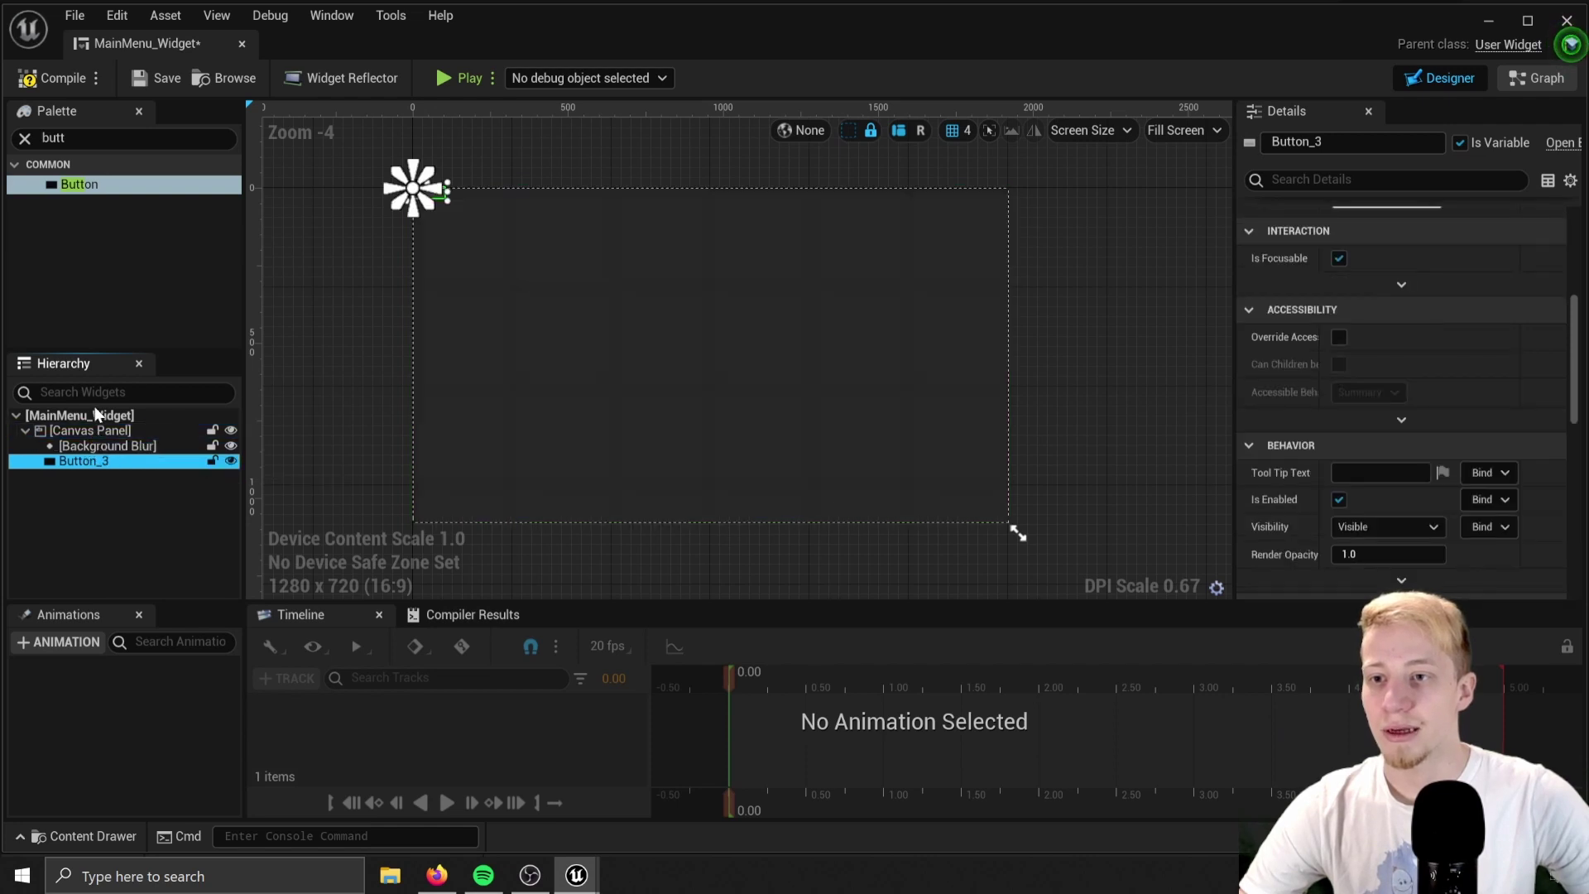
pyautogui.scroll(3, 271, 424)
pyautogui.moveTo(571, 257); pyautogui.dragTo(1050, 383)
pyautogui.moveTo(1050, 384); pyautogui.dragTo(770, 262, button='right')
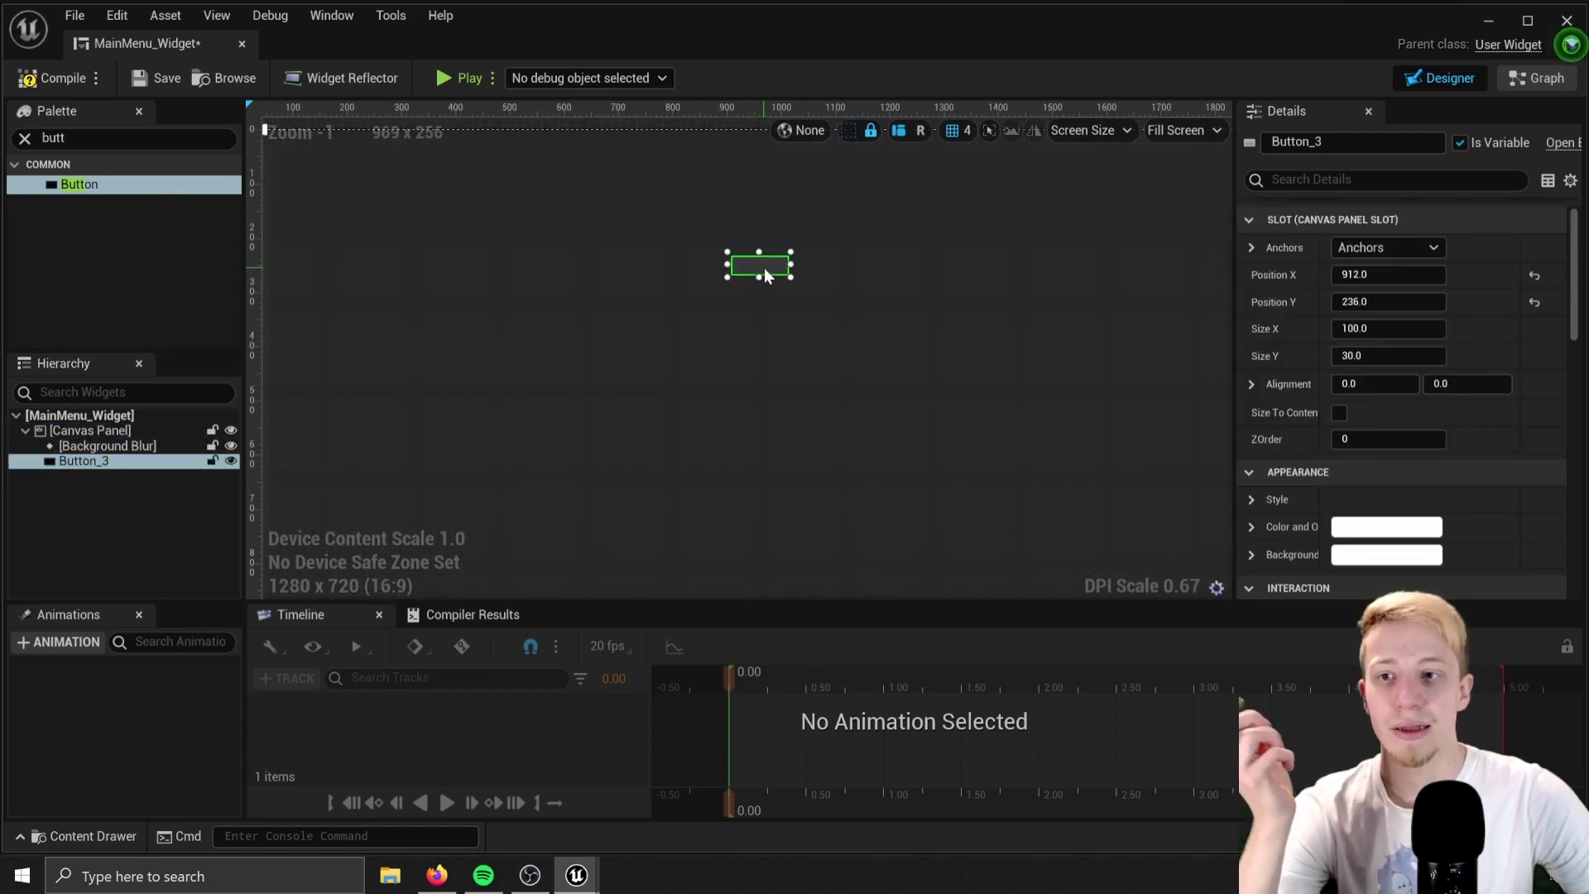
# Set the Background Blur ZOrder to -2 and the button ZOrder to 1.
pyautogui.click(144, 450)
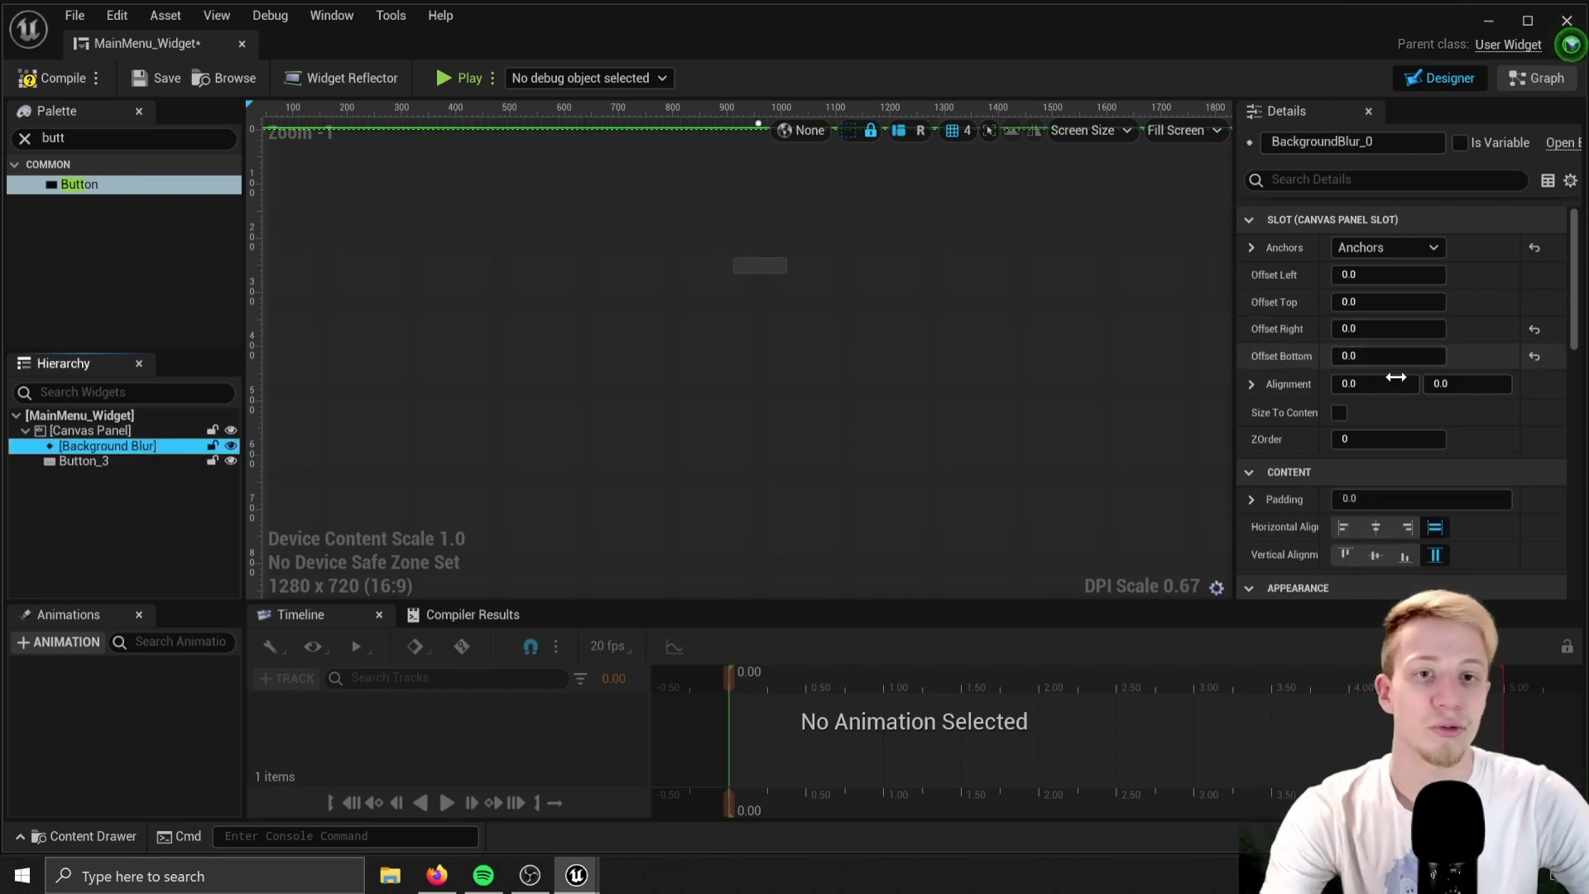
pyautogui.click(1371, 442)
pyautogui.write('-2')
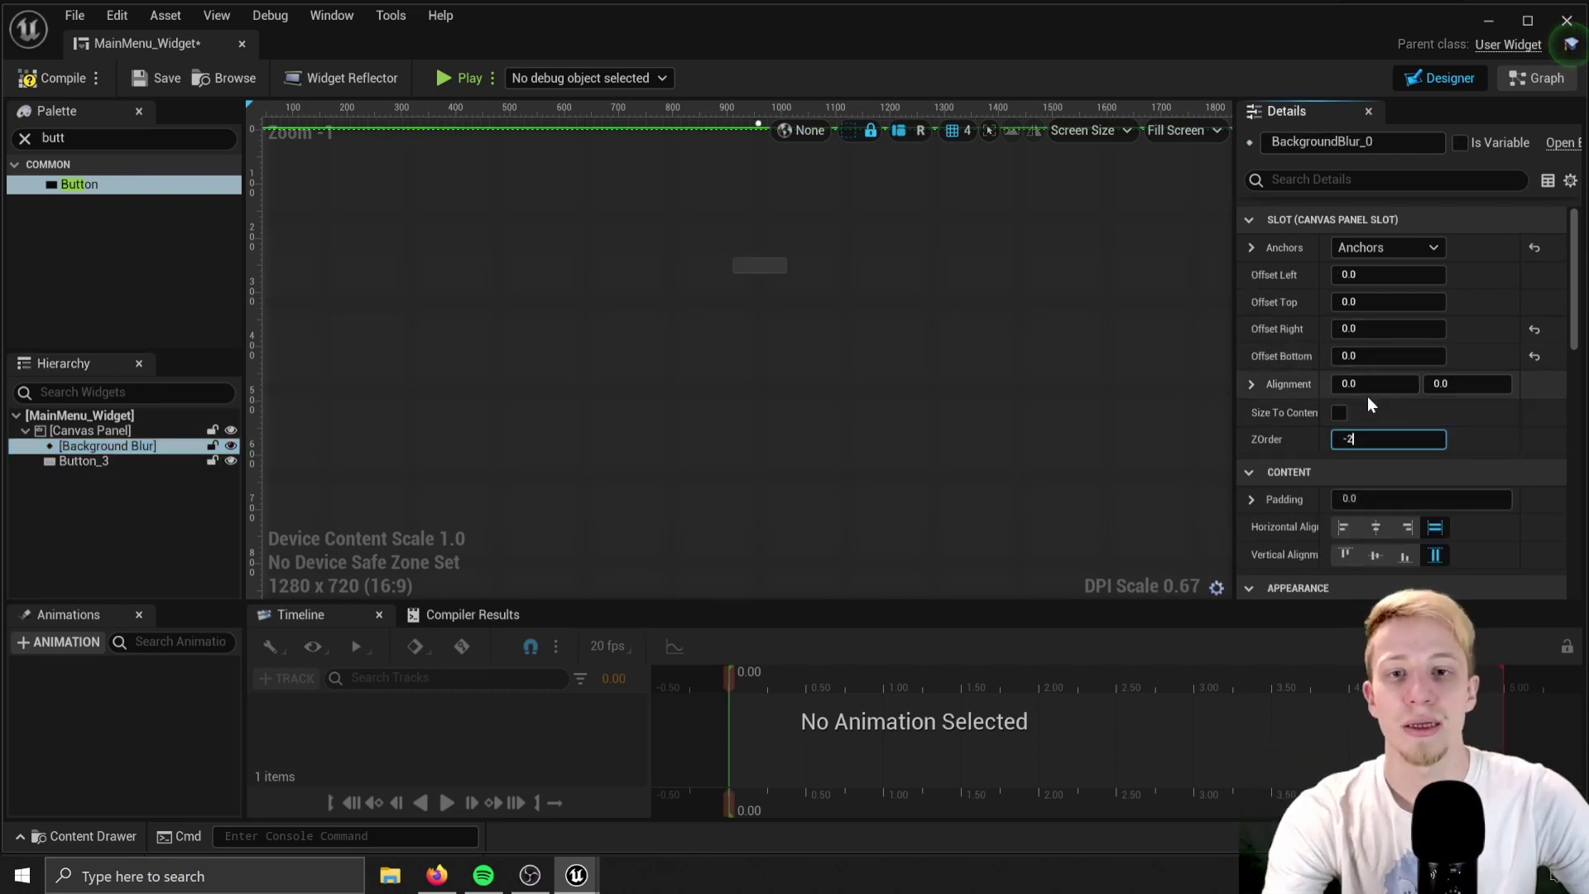
pyautogui.press('Return')
pyautogui.click(762, 268)
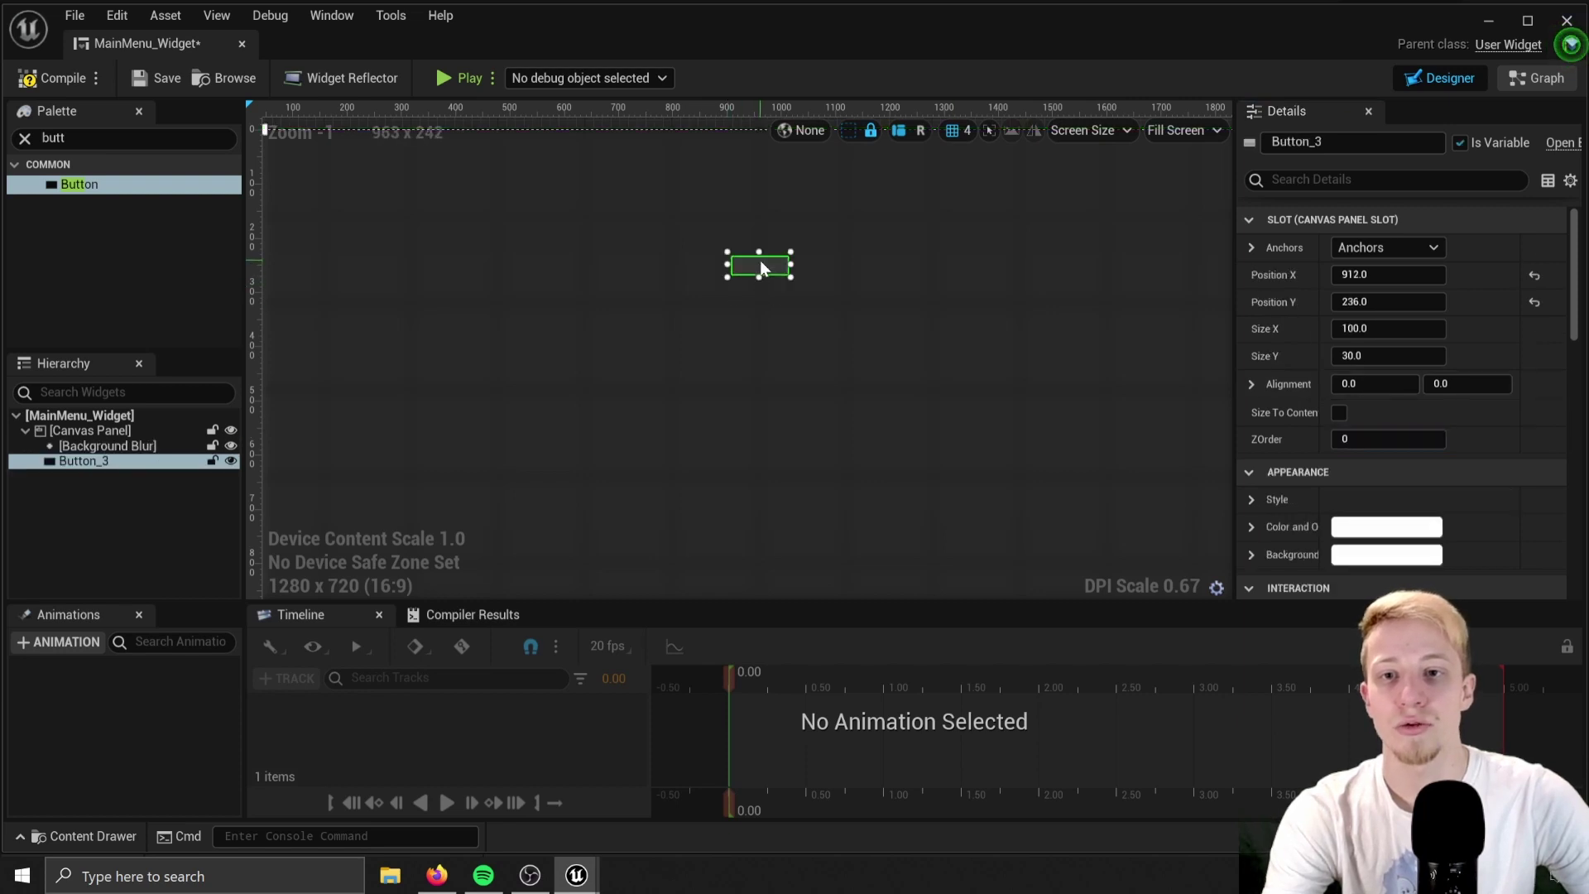
pyautogui.click(1370, 439)
pyautogui.write('1')
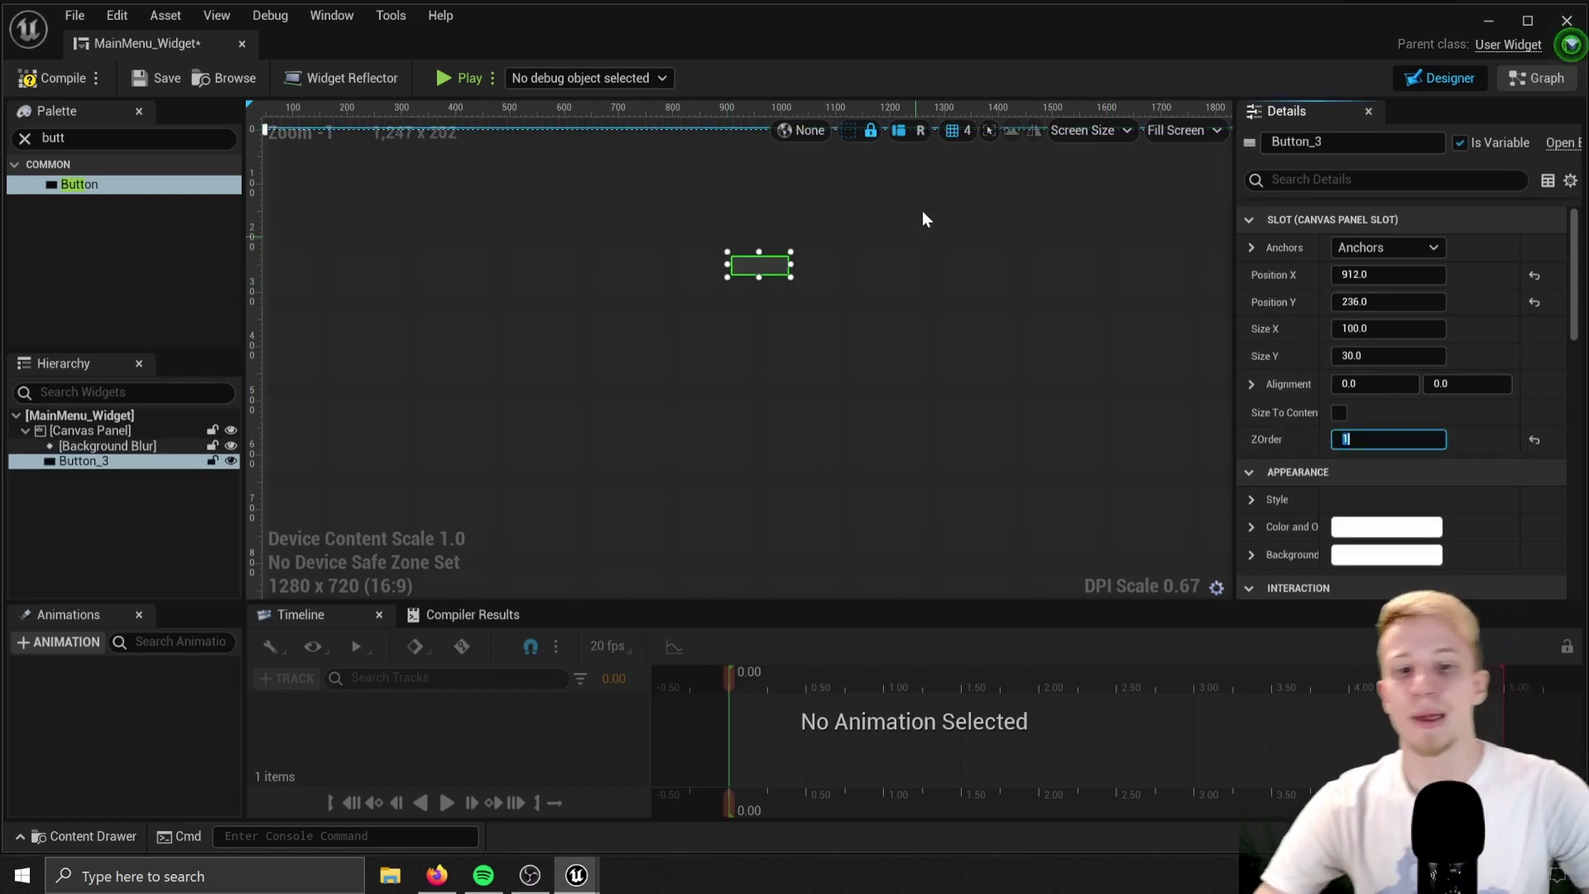
# Anchor the button to the centre and size it 200 × 100.
pyautogui.click(1387, 247)
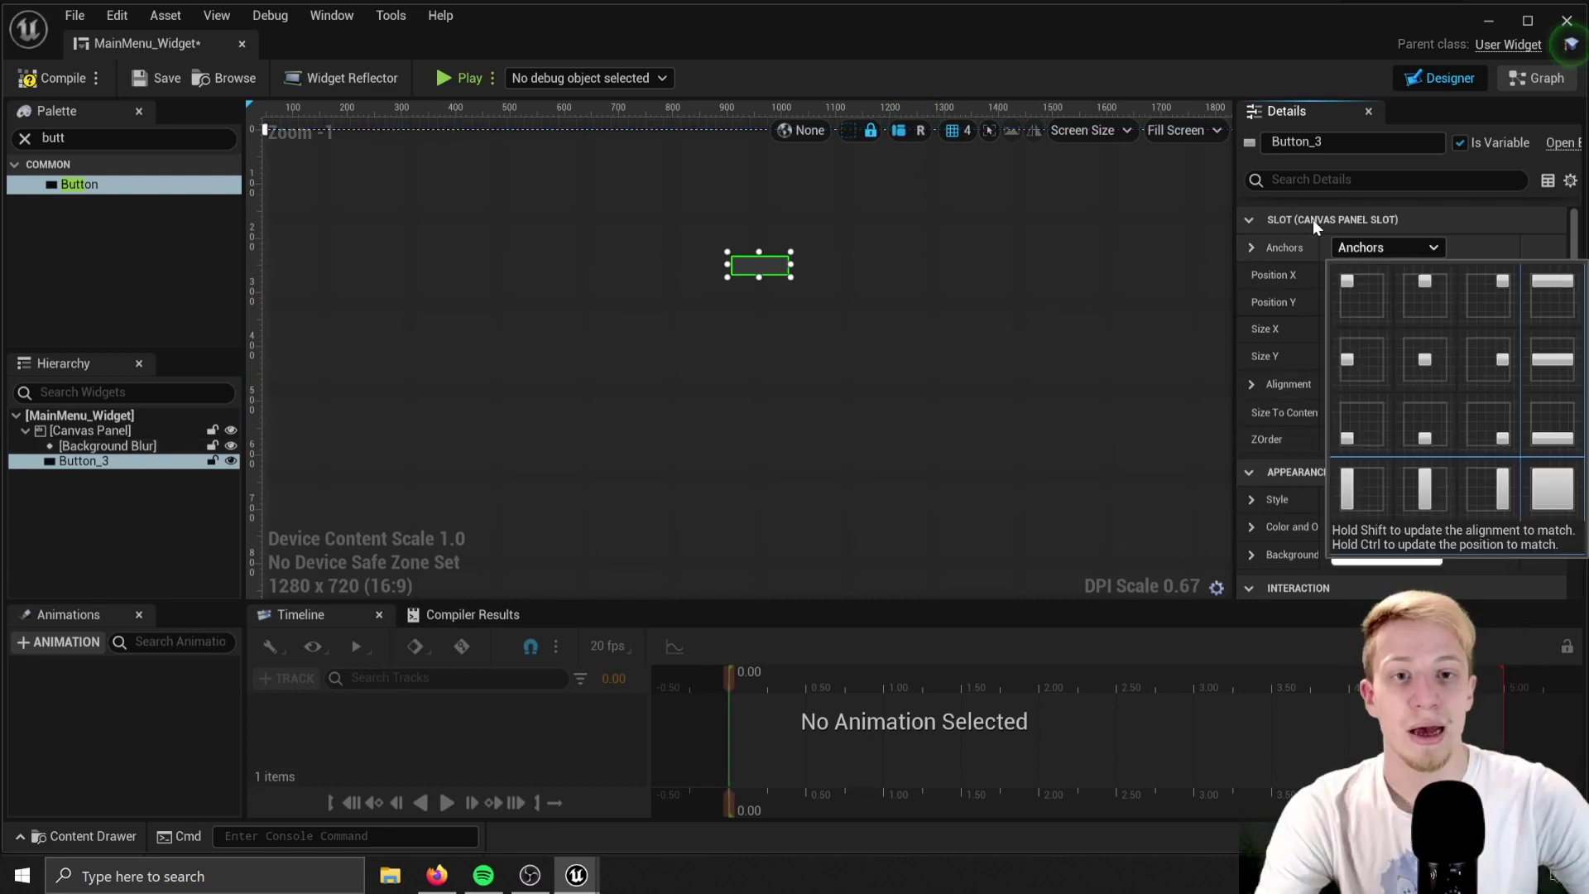
pyautogui.click(1416, 361)
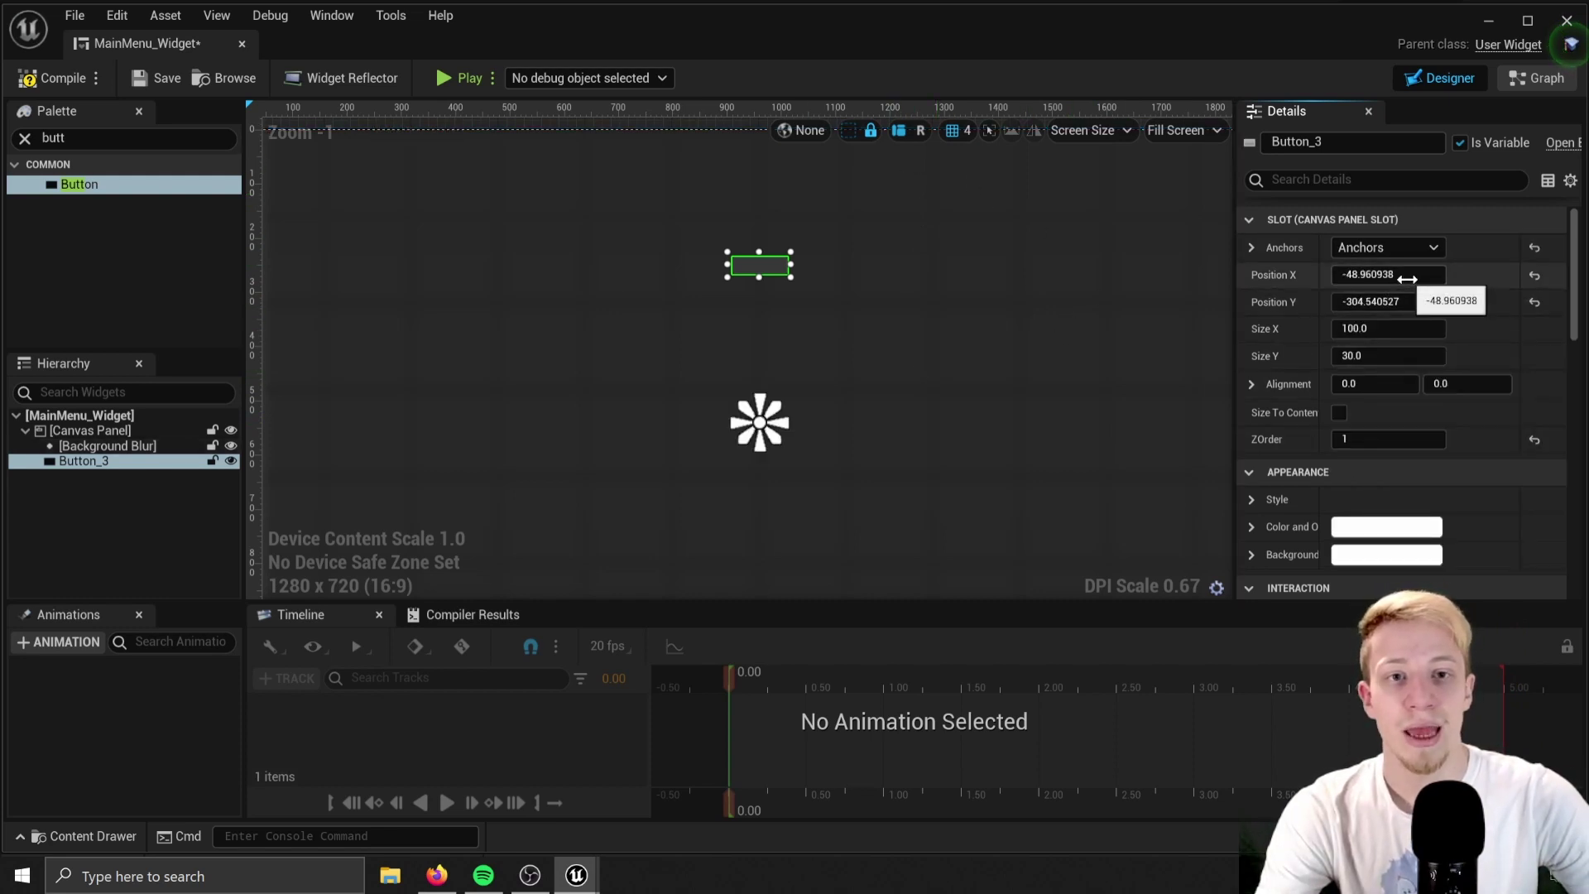
pyautogui.click(1400, 328)
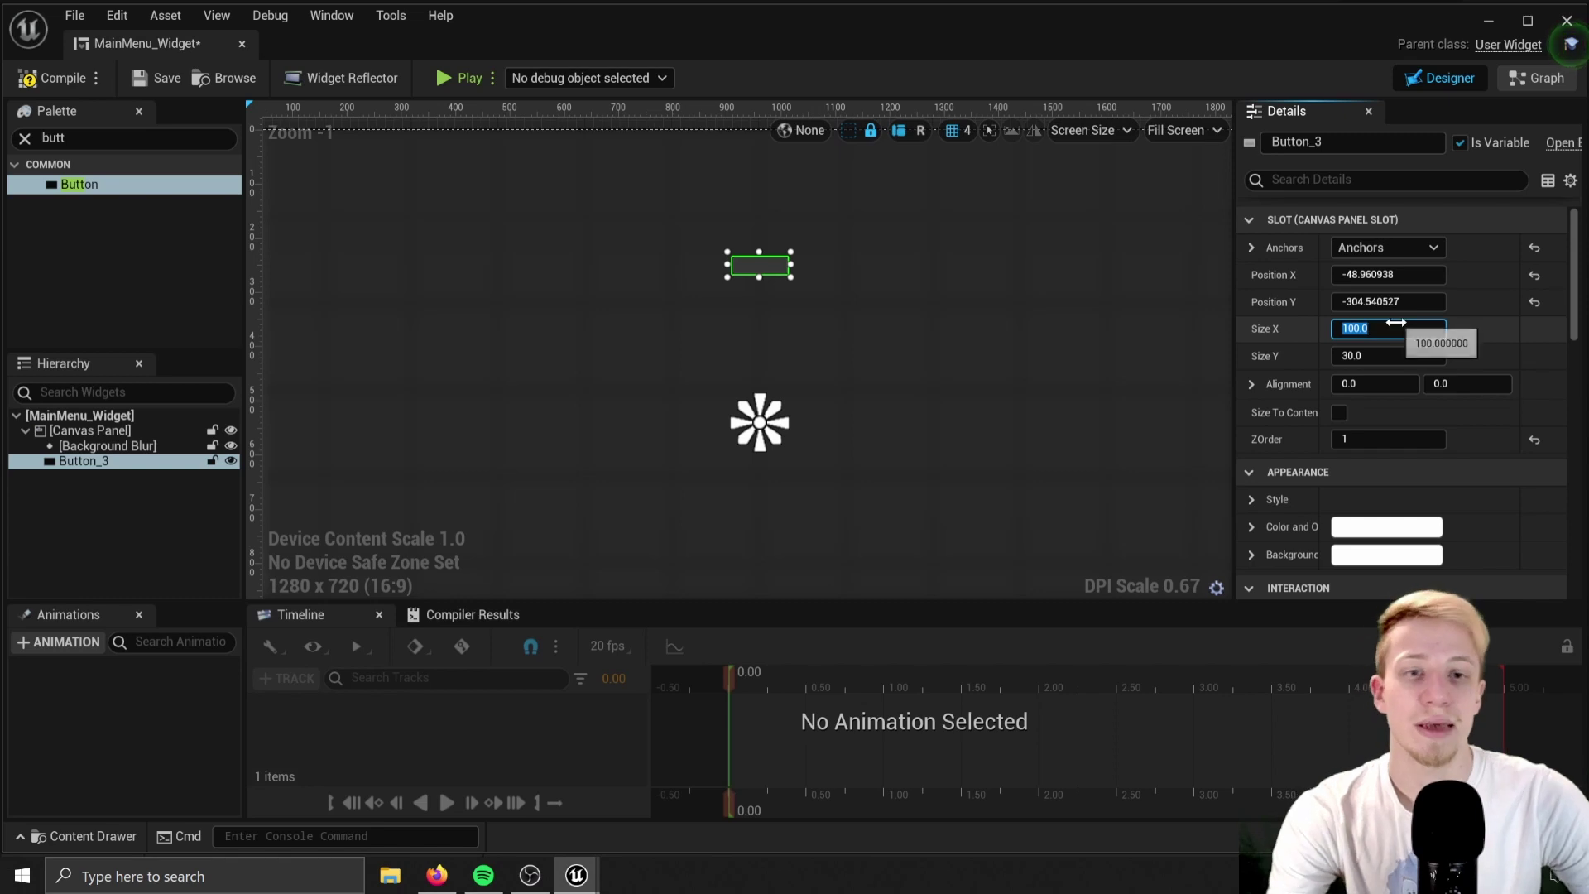
pyautogui.write('150')
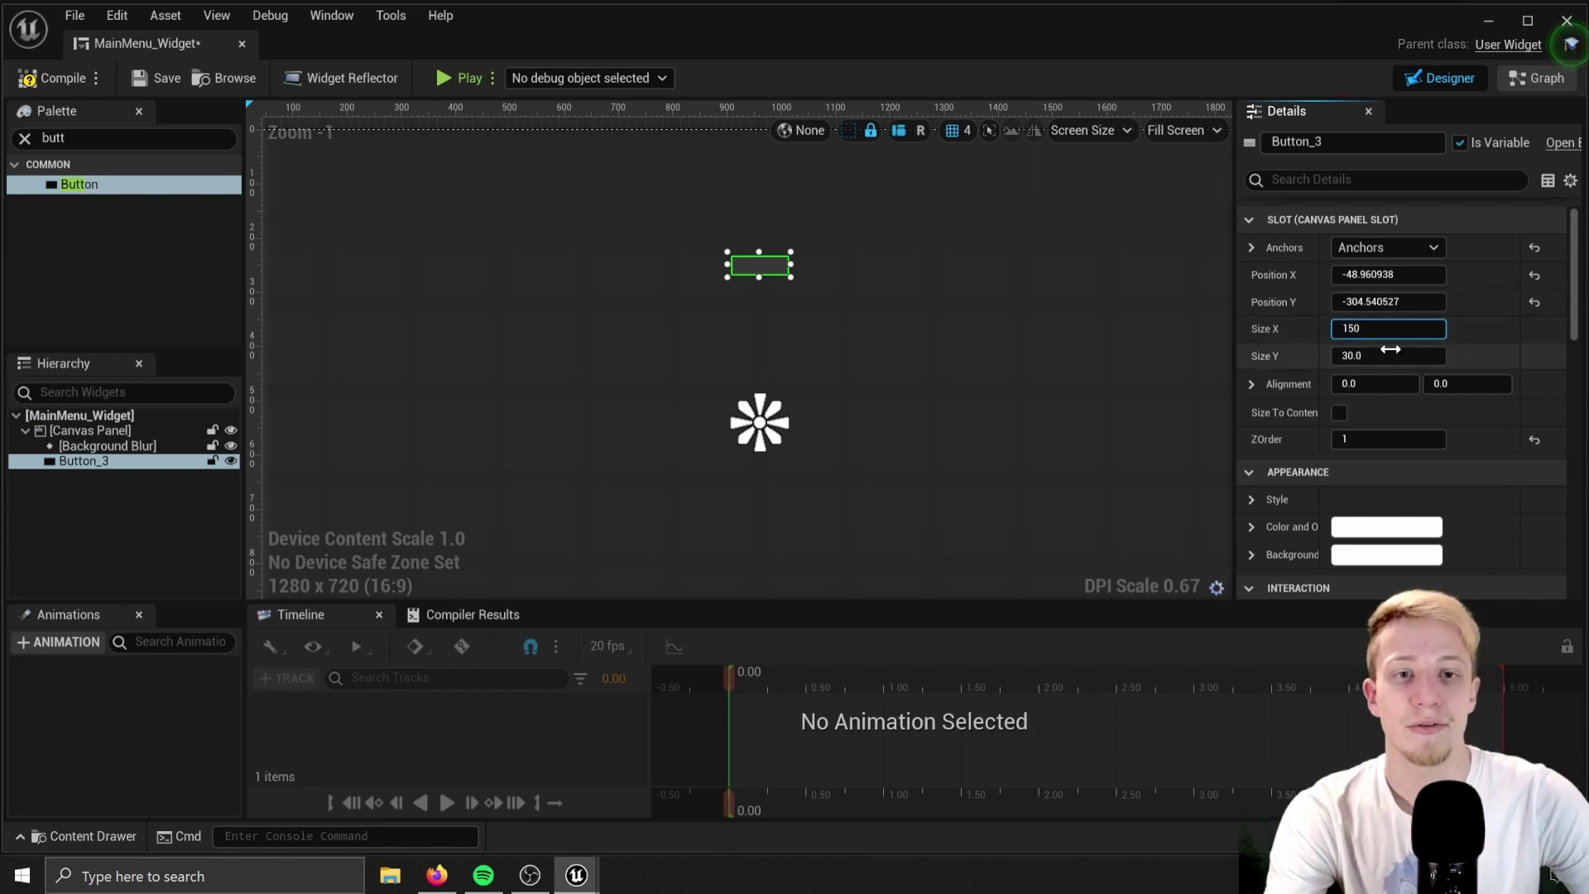
pyautogui.click(1389, 329)
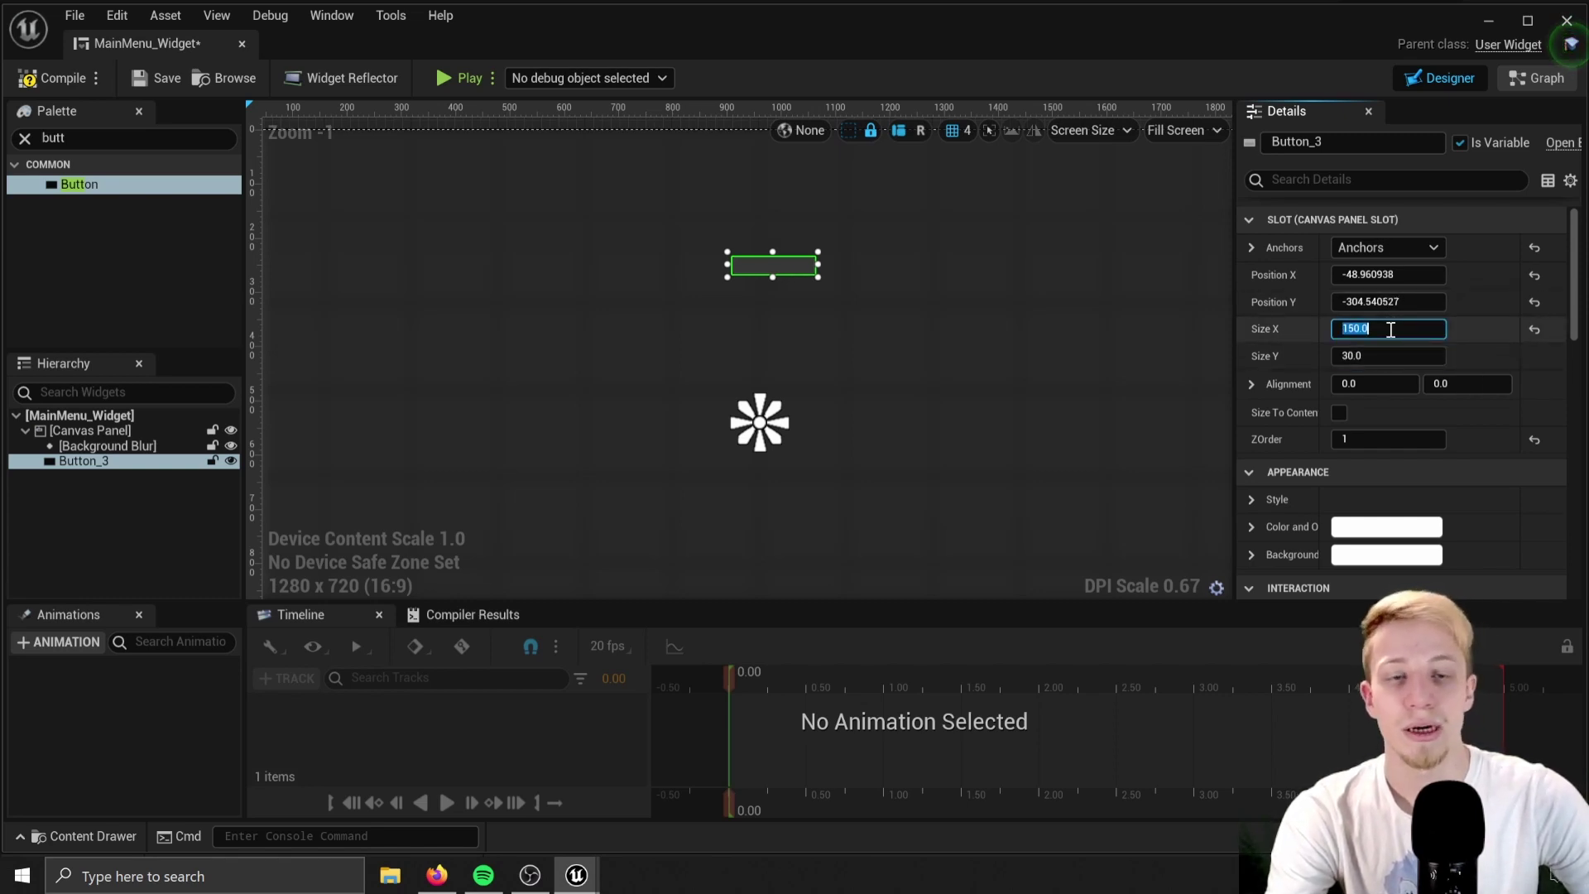
pyautogui.write('200')
pyautogui.click(1375, 356)
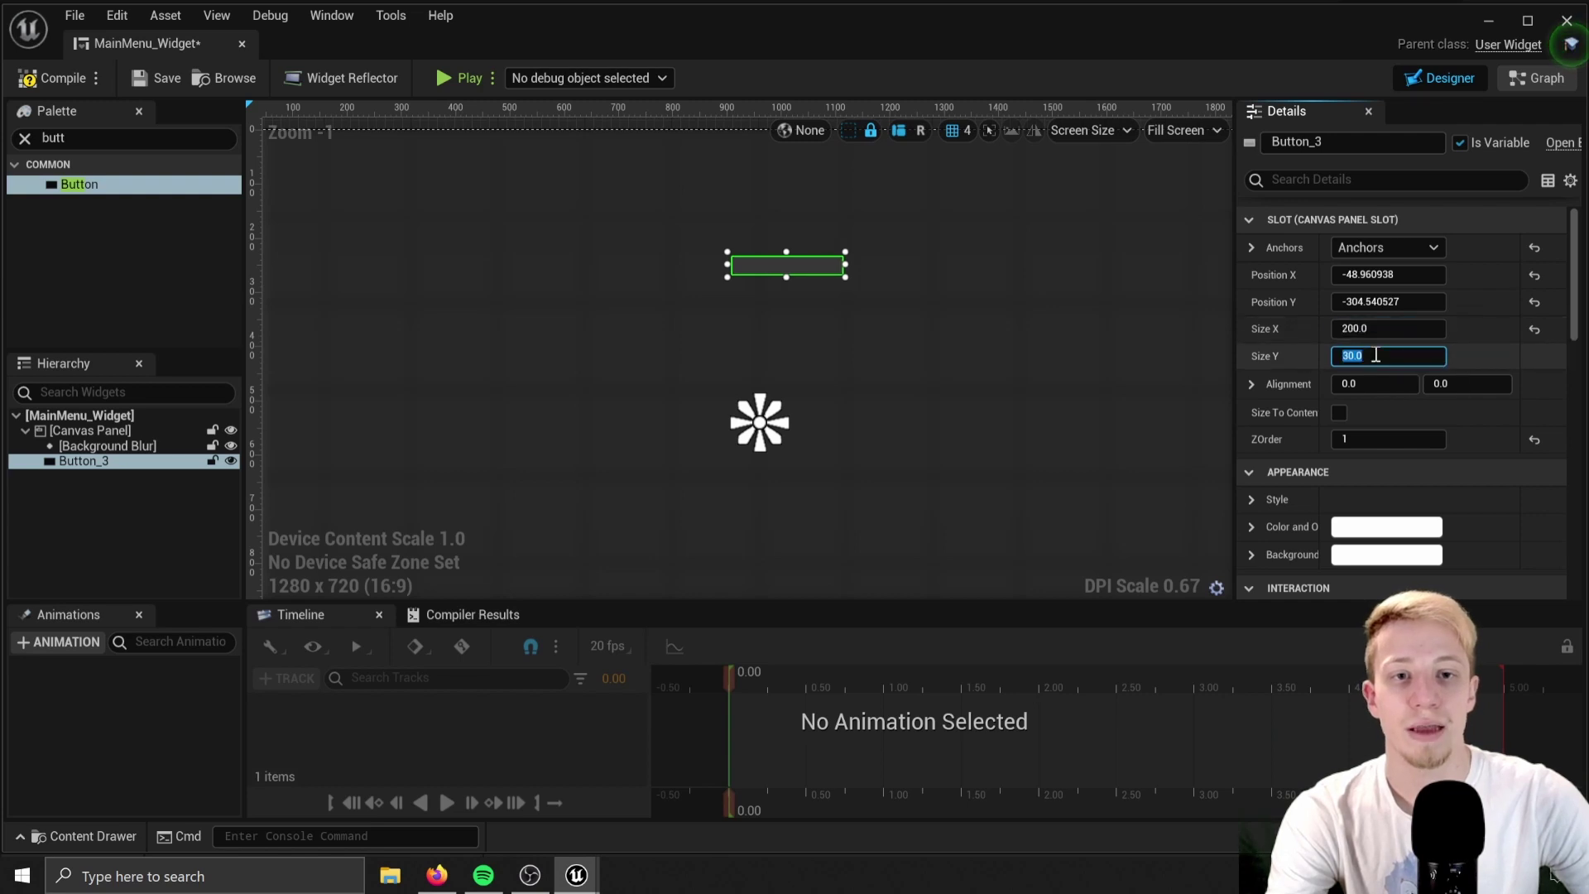
pyautogui.press('Return')
pyautogui.write('100')
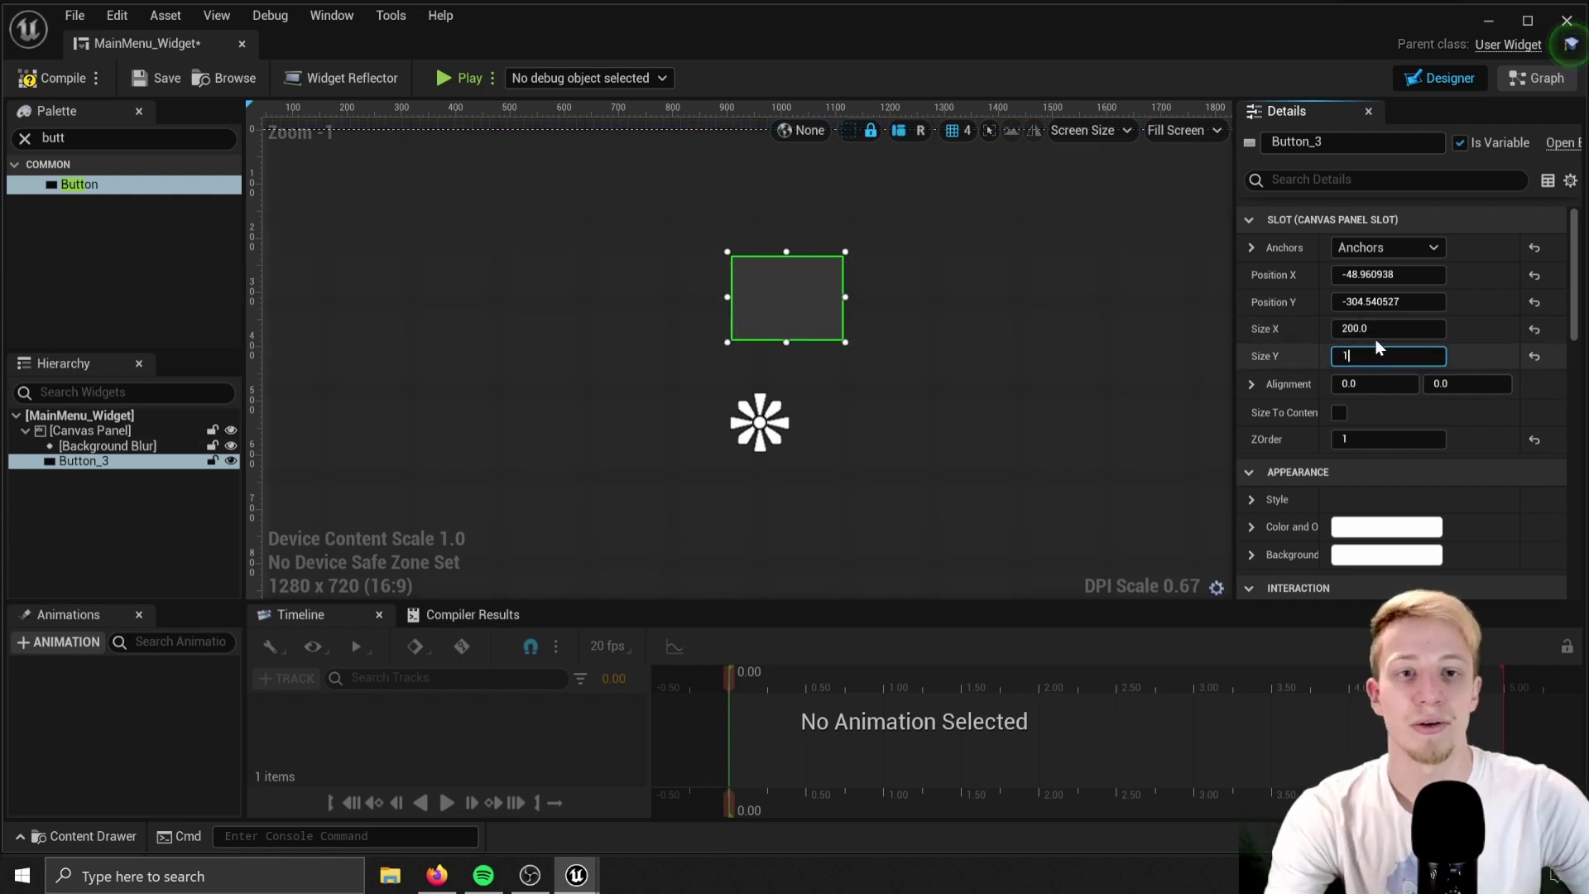
pyautogui.press('Return')
# Move the button to just above the canvas centre.
pyautogui.scroll(-3, 807, 298)
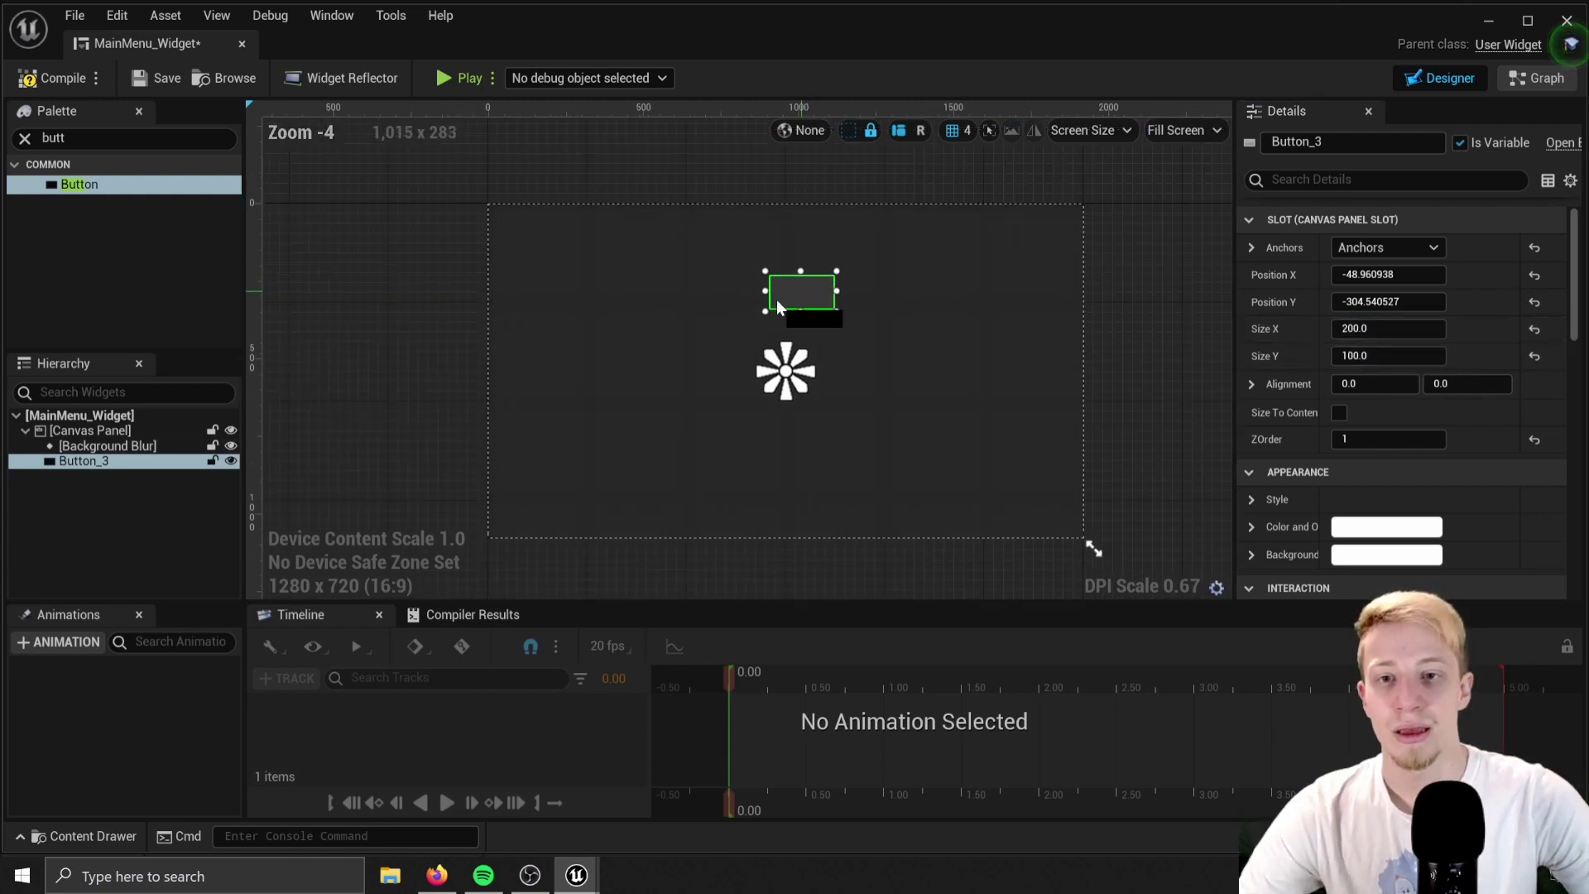
pyautogui.moveTo(776, 300); pyautogui.dragTo(793, 336)
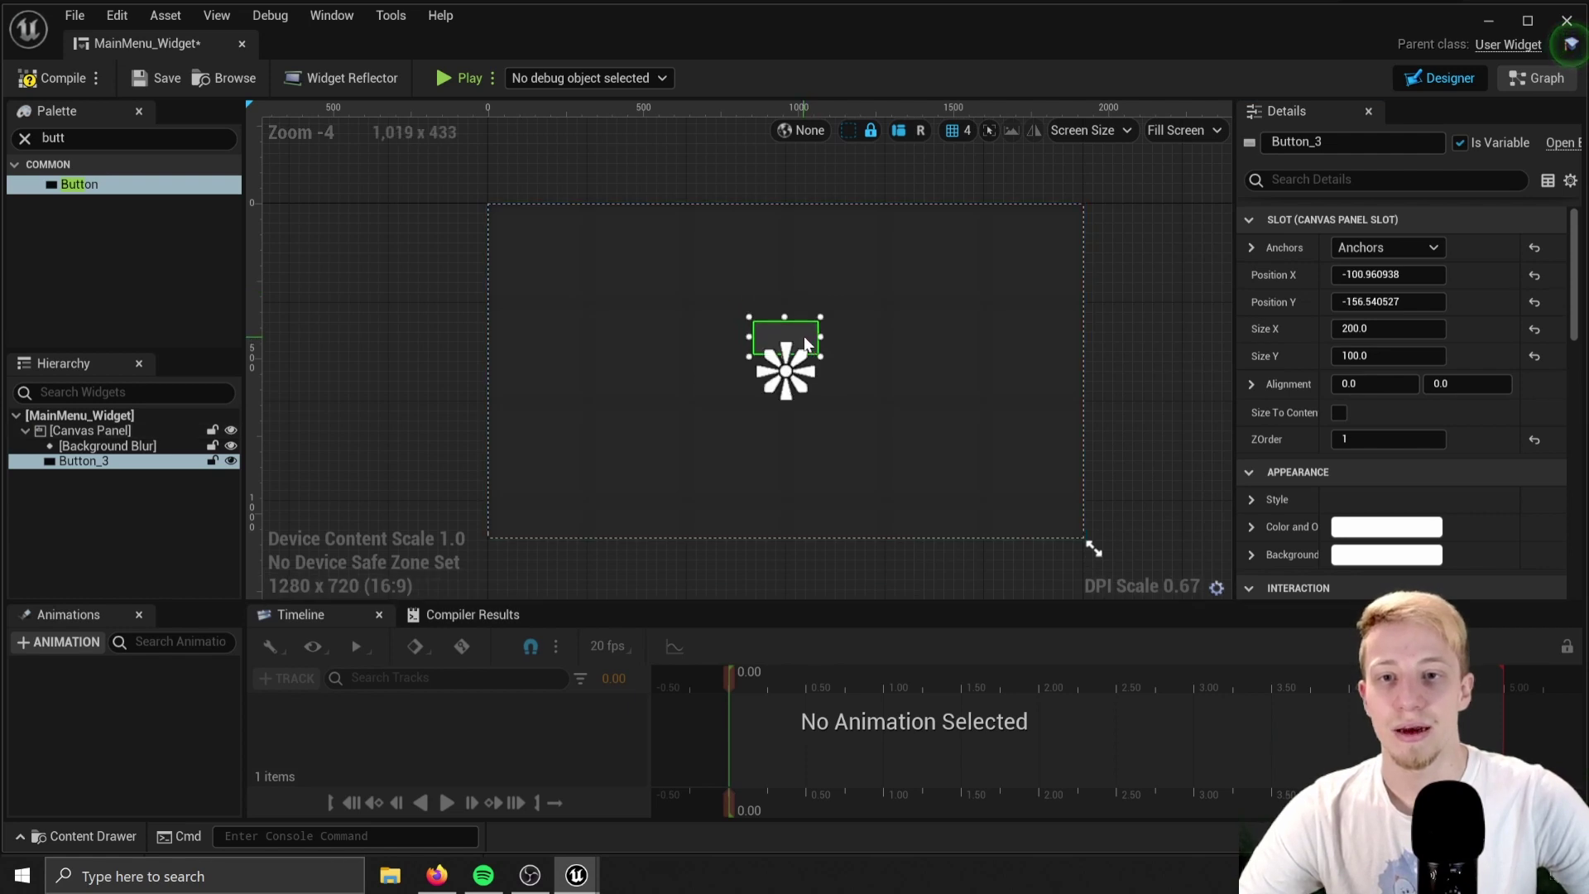
pyautogui.scroll(7, 799, 338)
pyautogui.scroll(-3, 1366, 383)
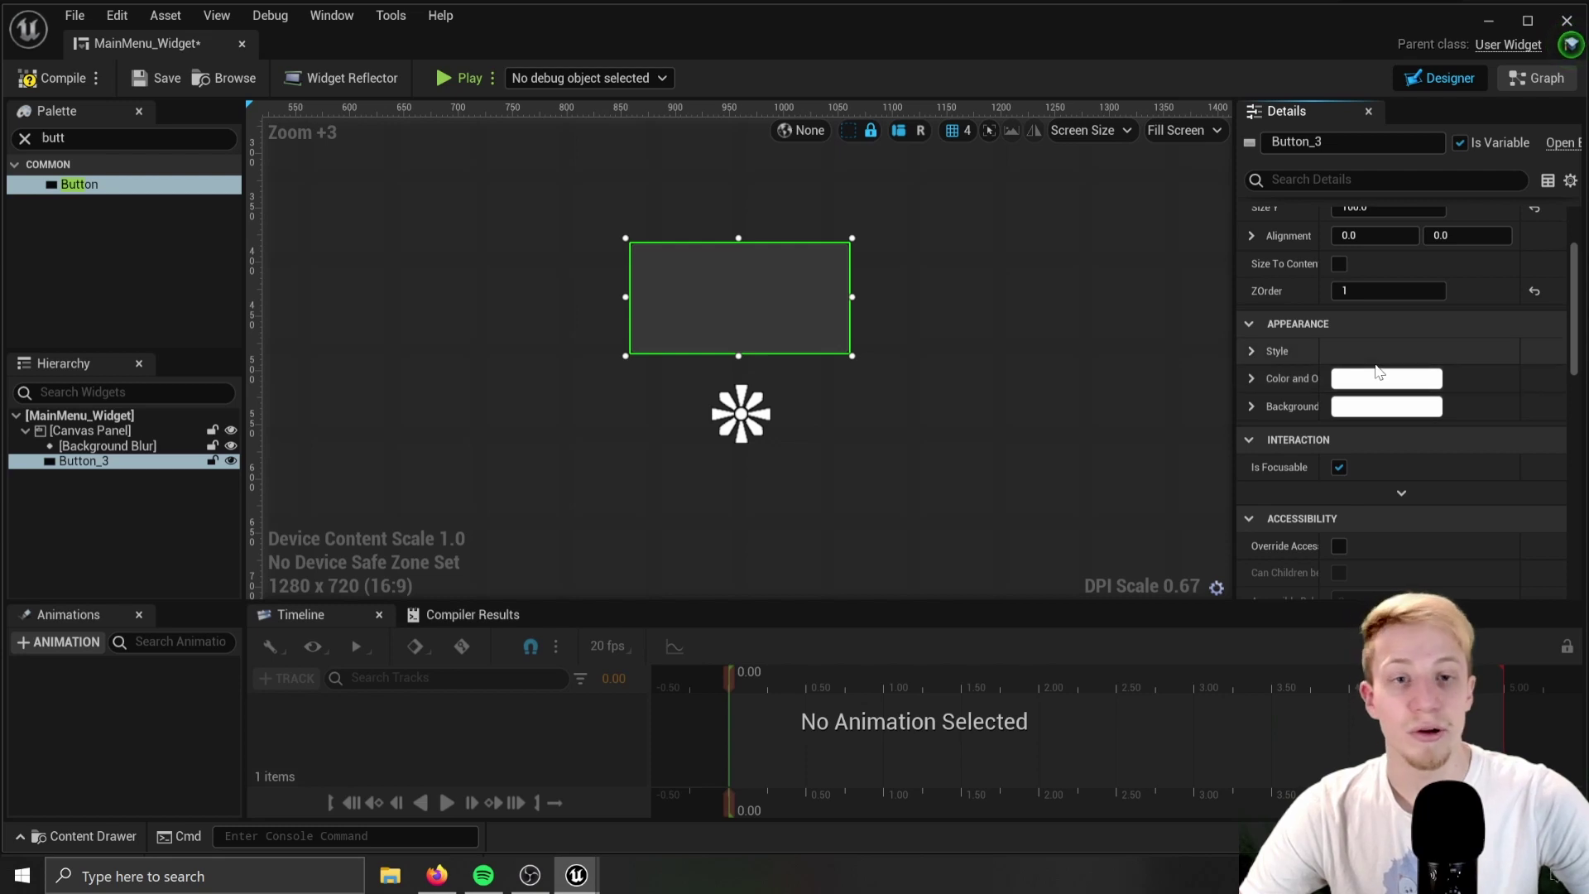
# Give the button a pink background colour.
pyautogui.click(1362, 407)
pyautogui.click(1054, 515)
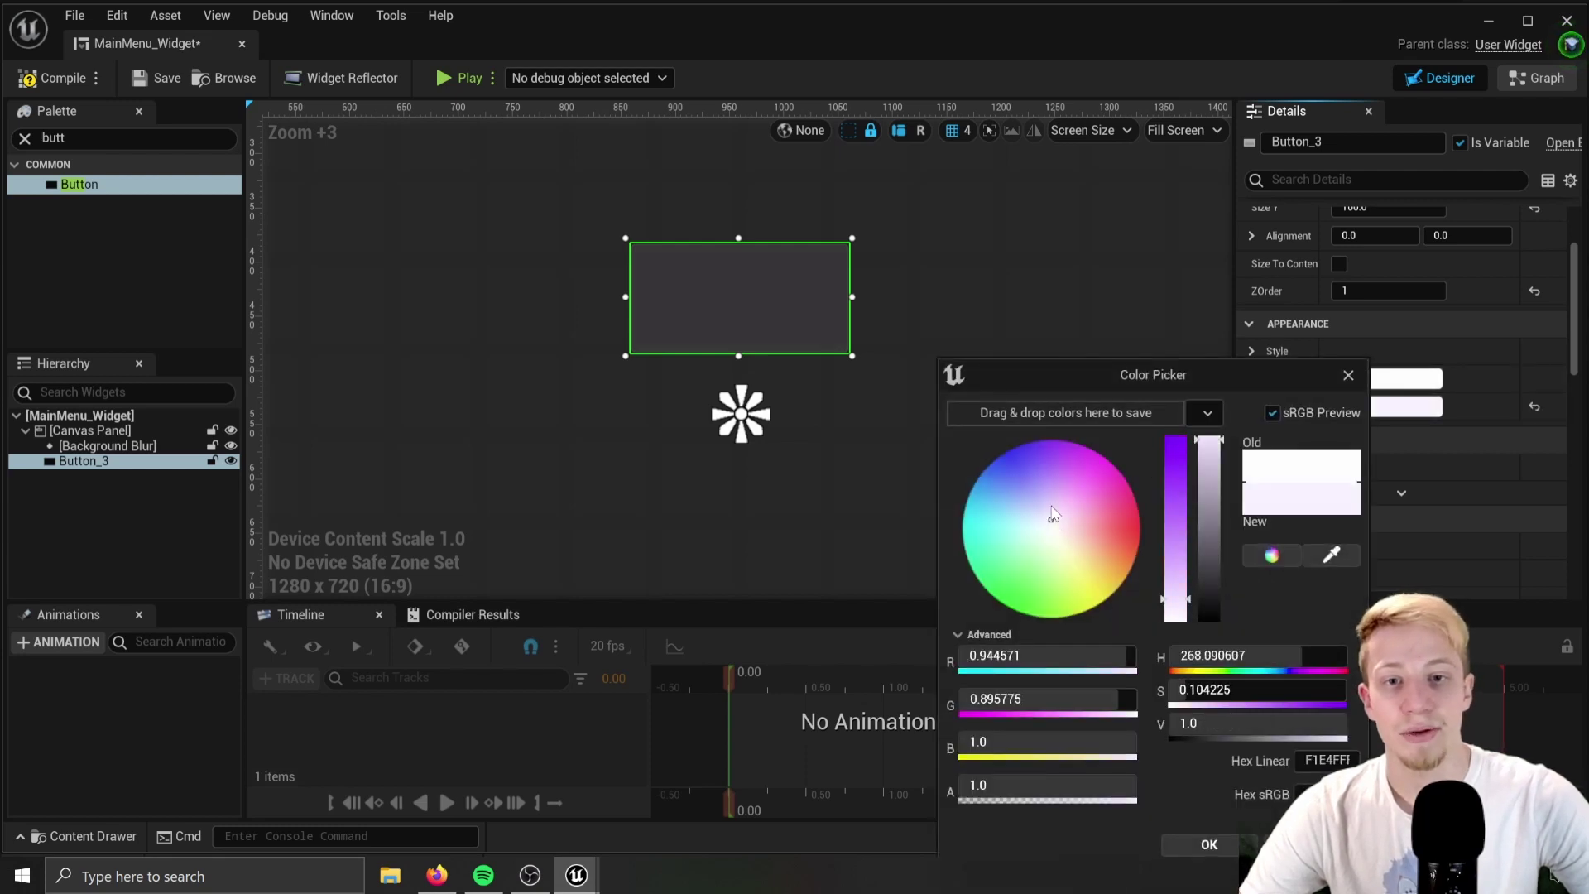
pyautogui.moveTo(1054, 515); pyautogui.dragTo(1105, 528)
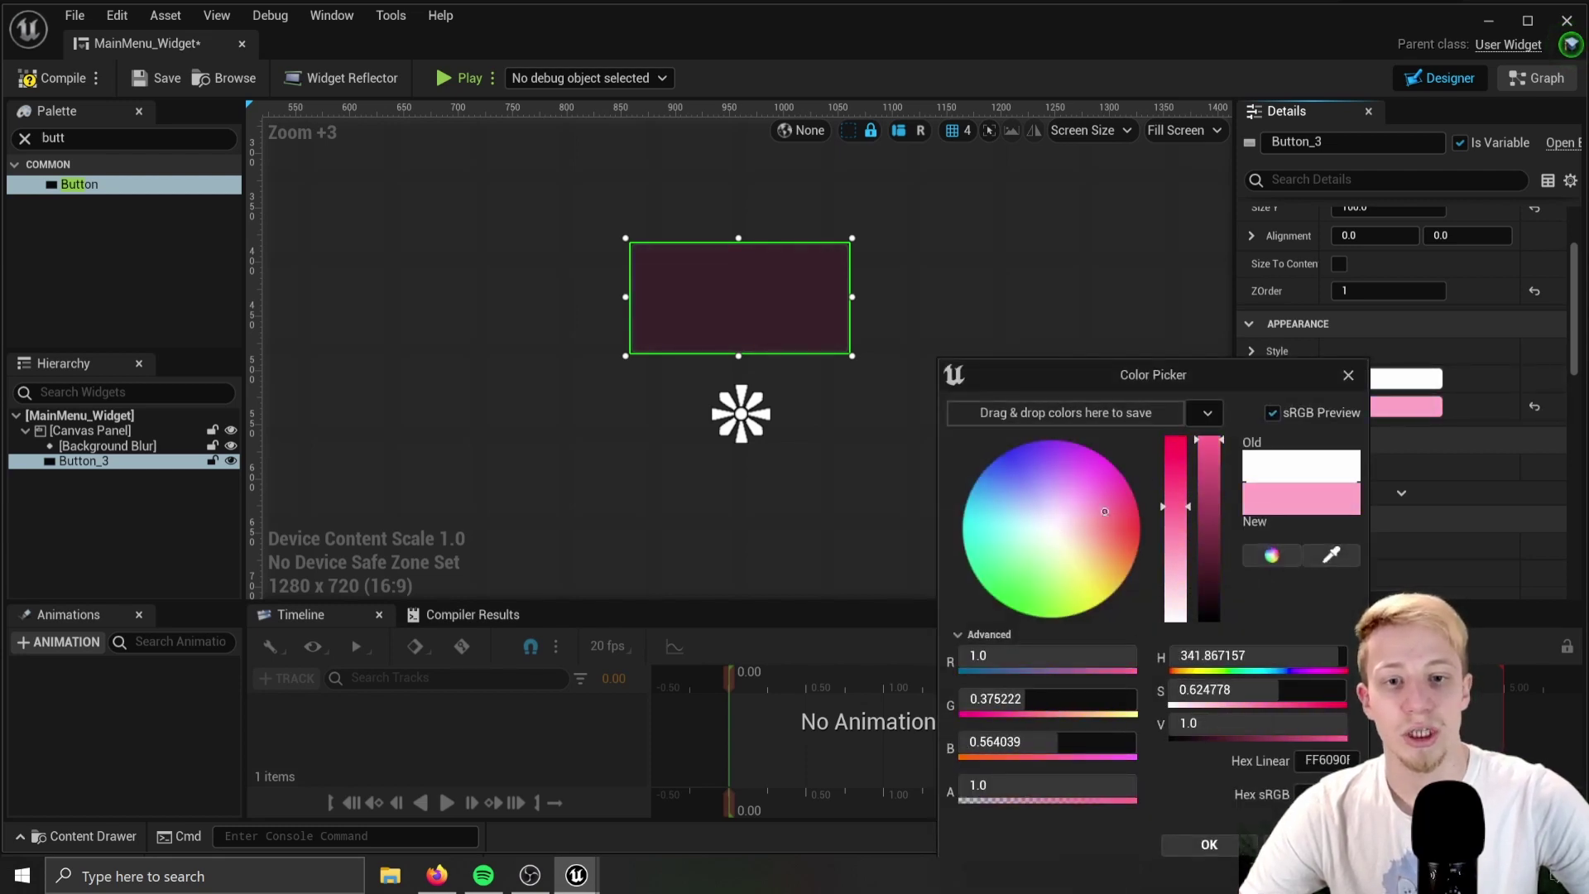
pyautogui.click(1205, 844)
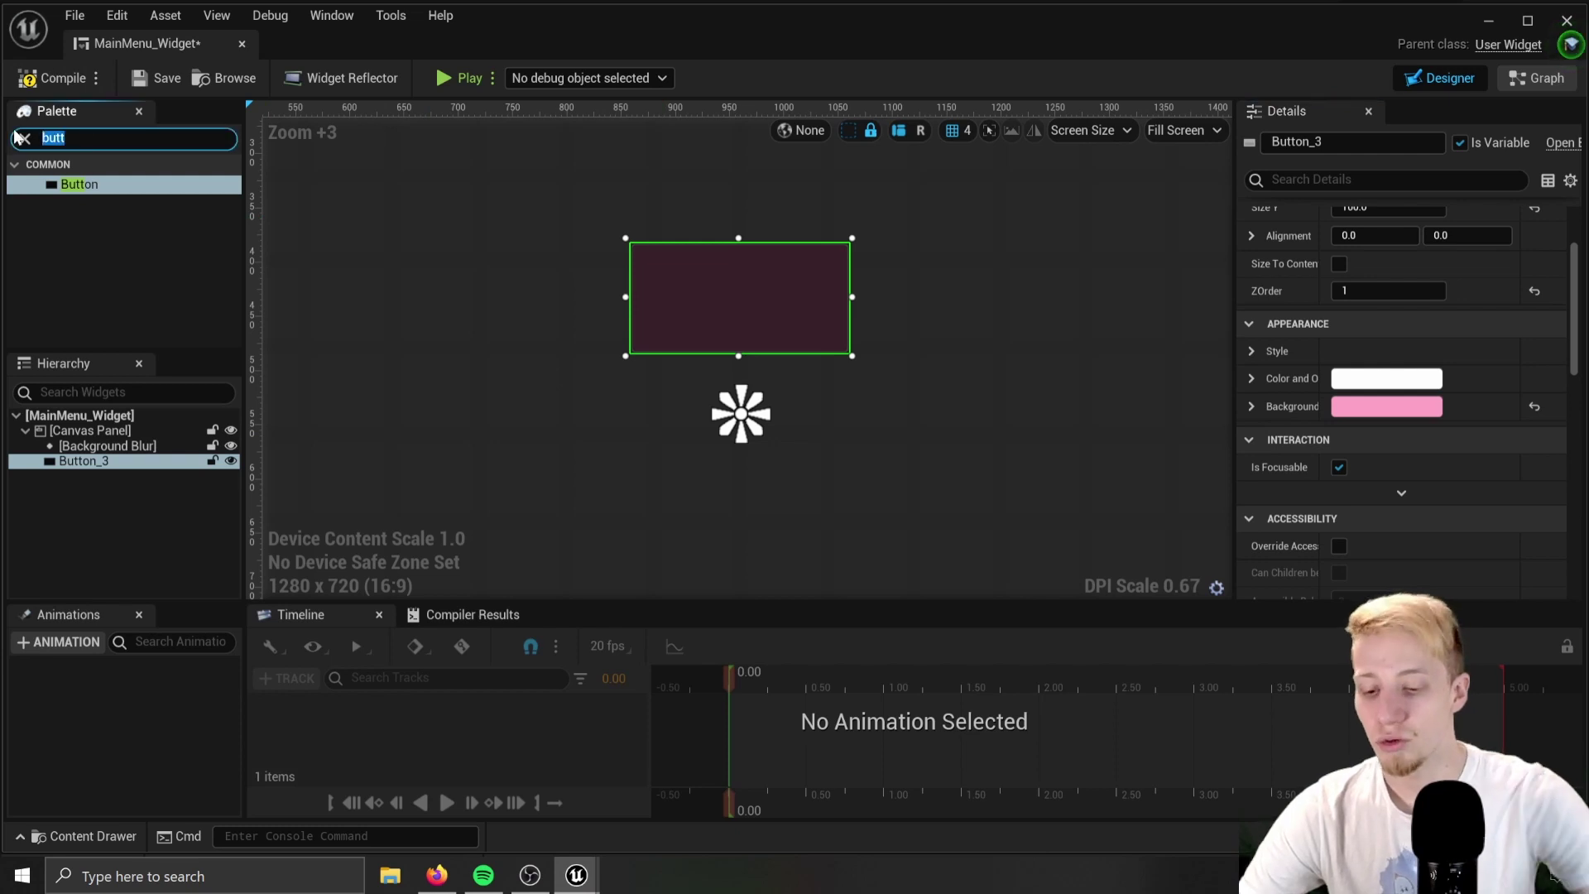
# Put a Text widget inside the button reading QUIT.
pyautogui.write('tex')
pyautogui.moveTo(72, 203); pyautogui.dragTo(709, 300)
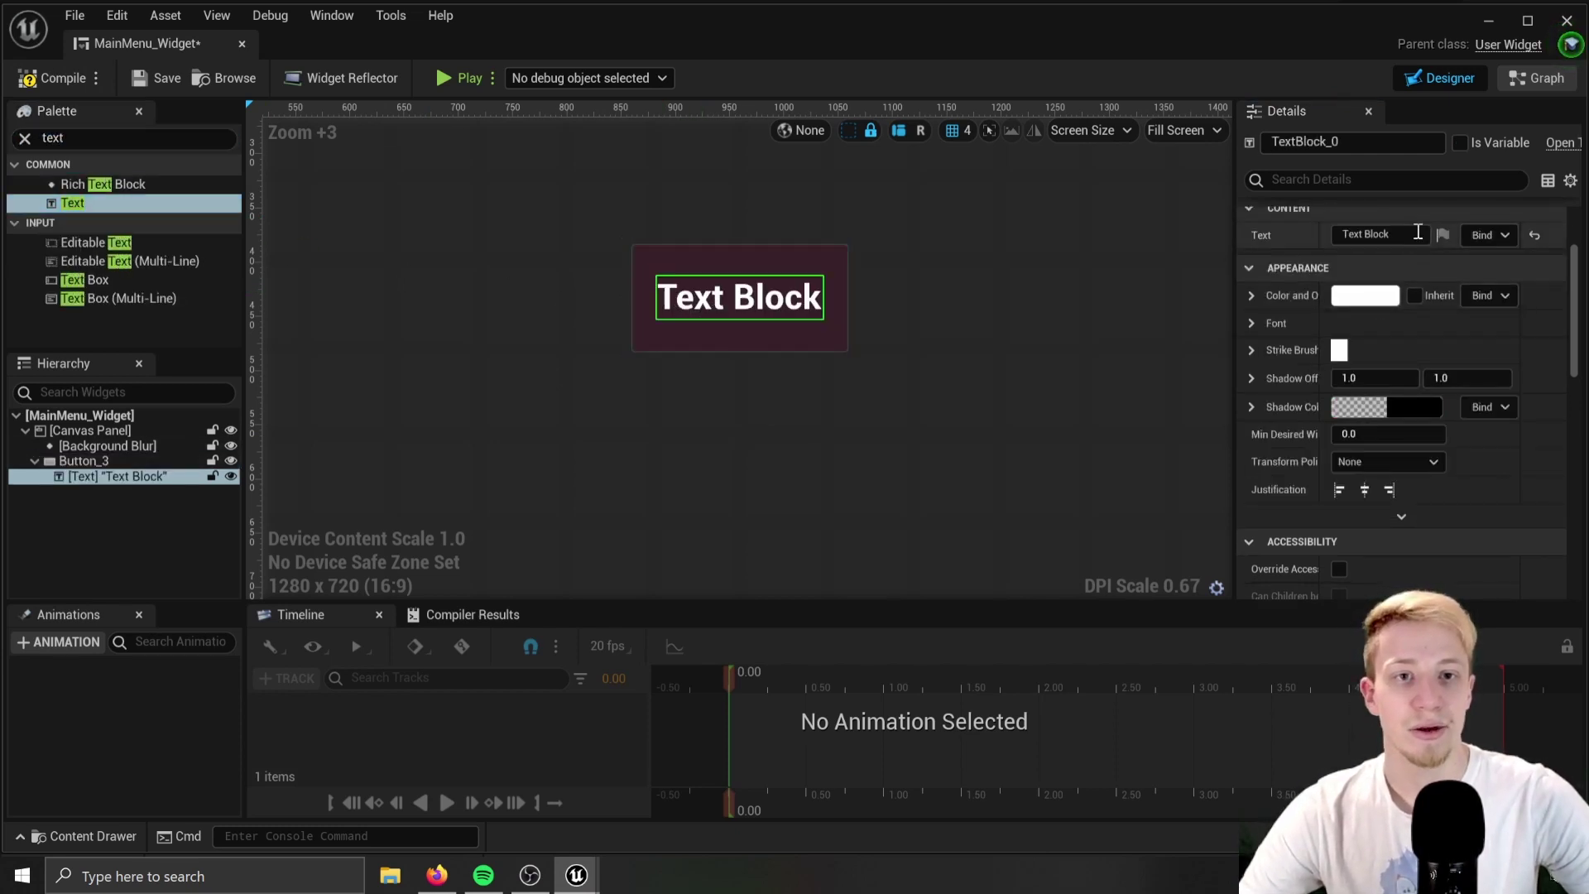
pyautogui.click(1407, 235)
pyautogui.write('0')
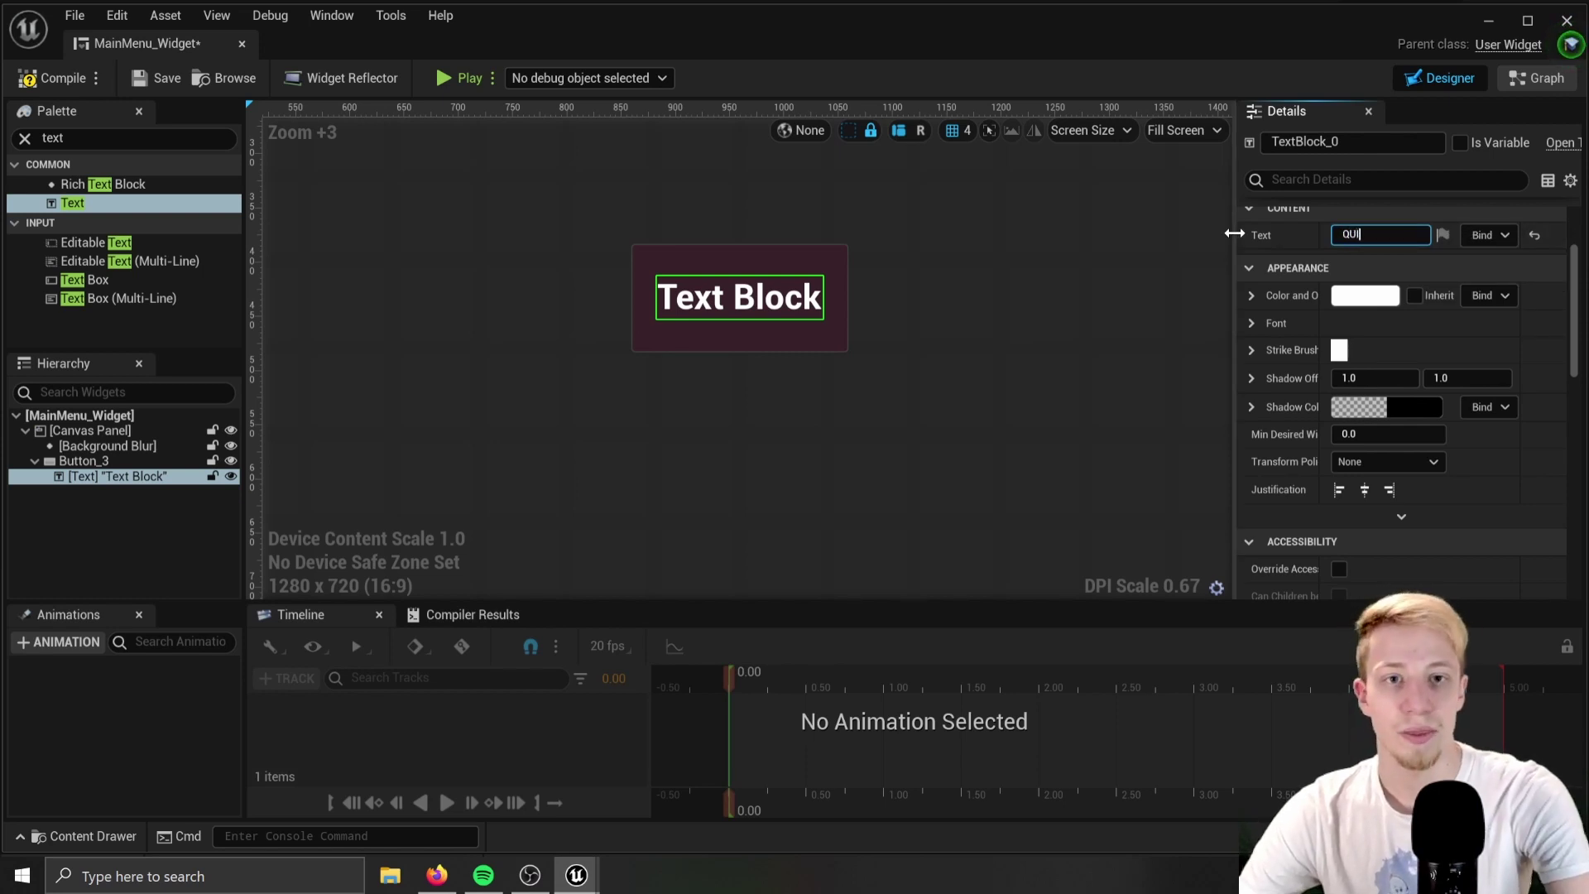
pyautogui.click(836, 348)
pyautogui.click(41, 78)
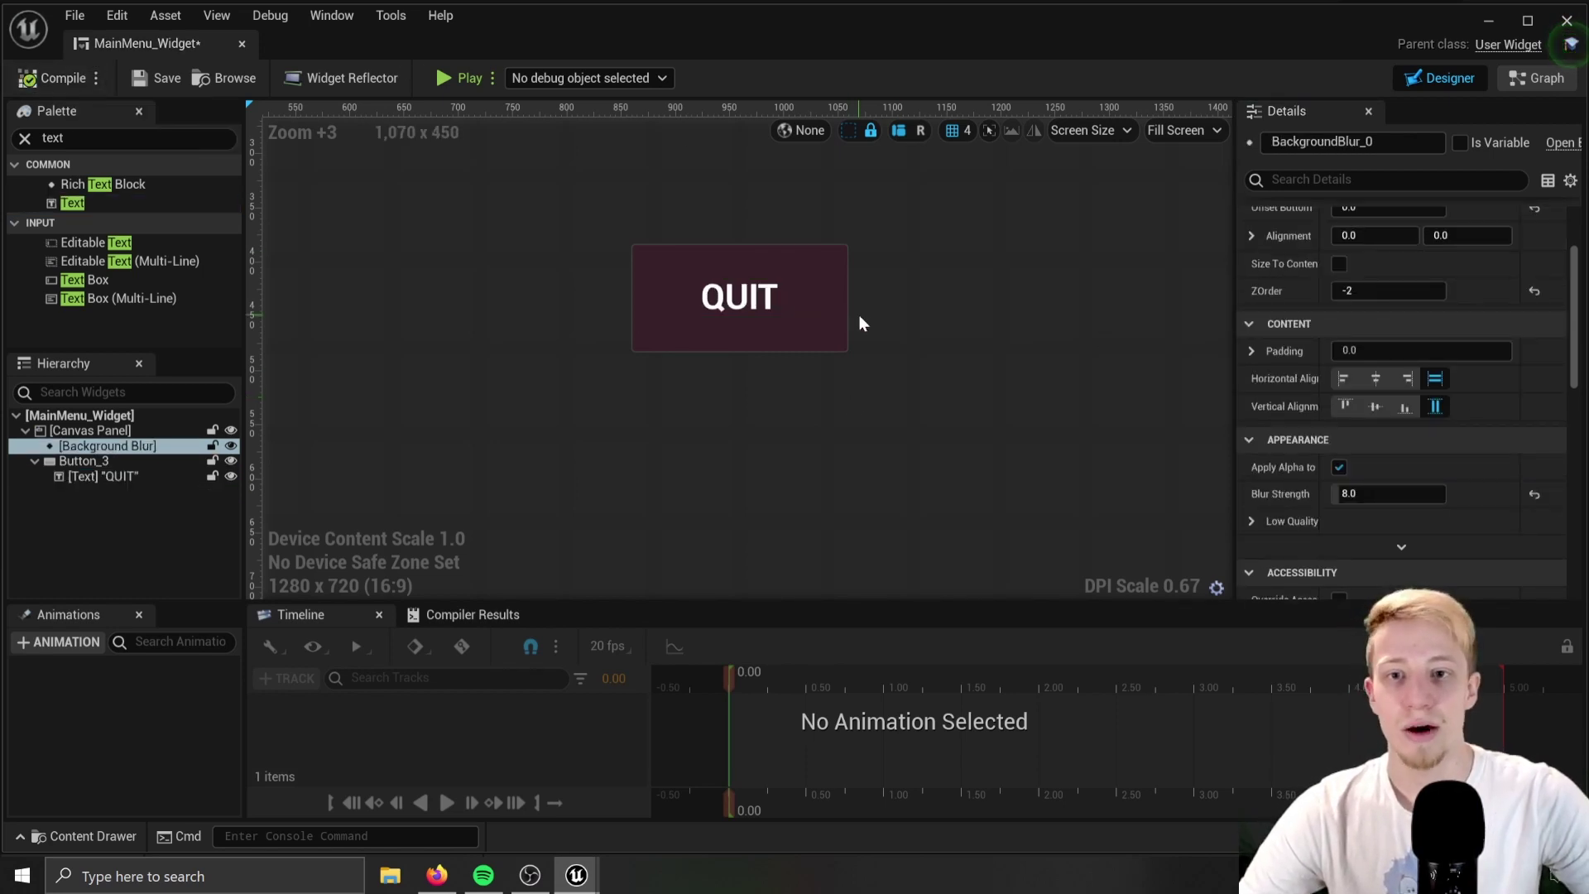
pyautogui.scroll(-4, 812, 312)
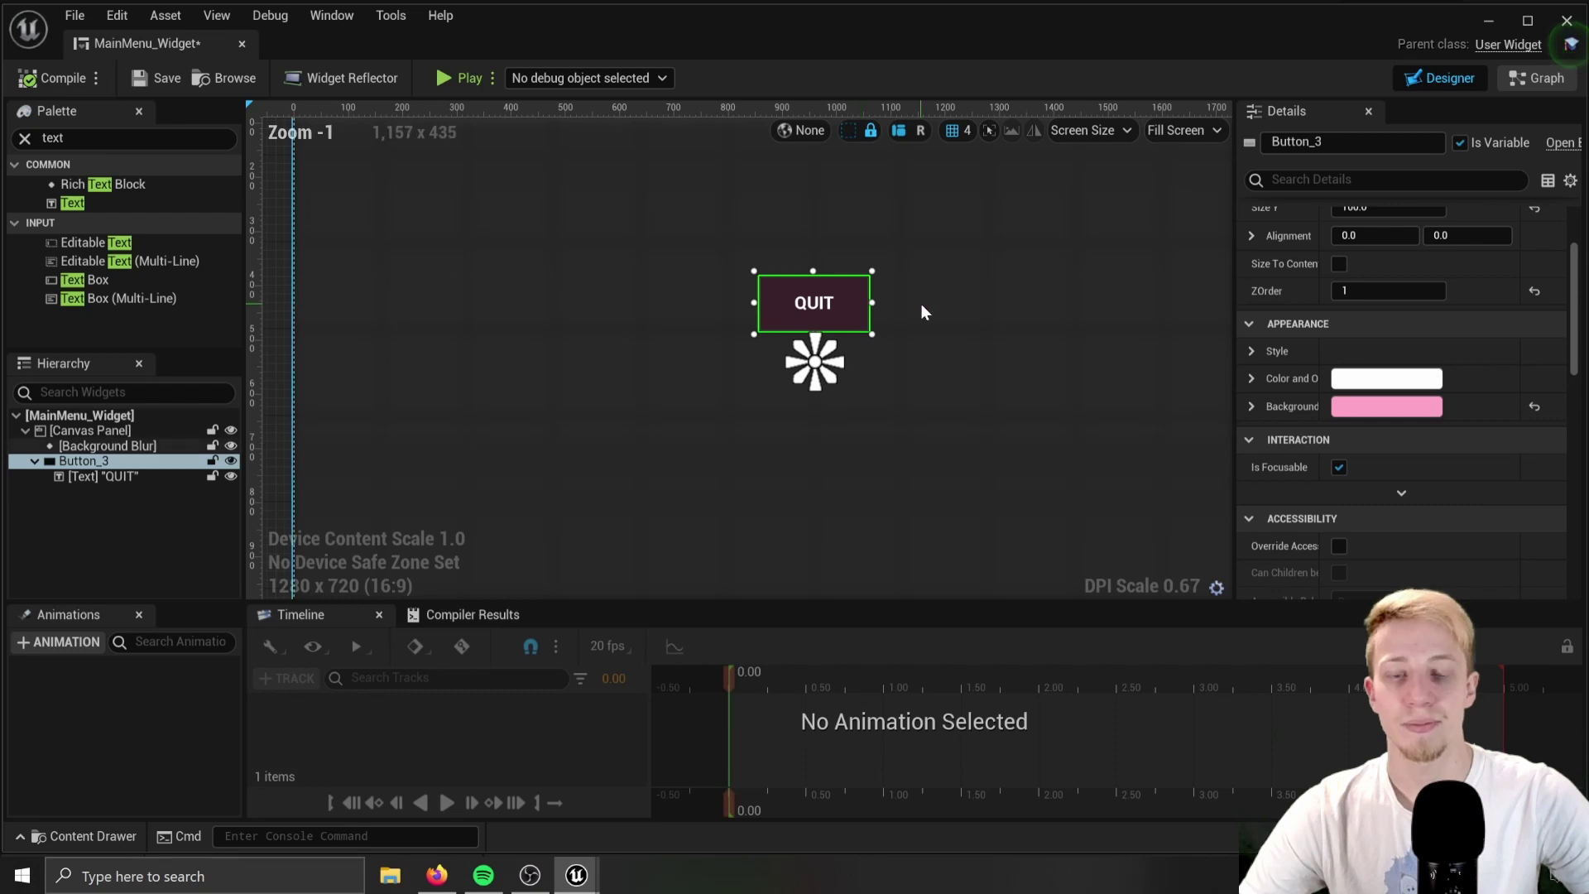
pyautogui.scroll(-10, 1457, 346)
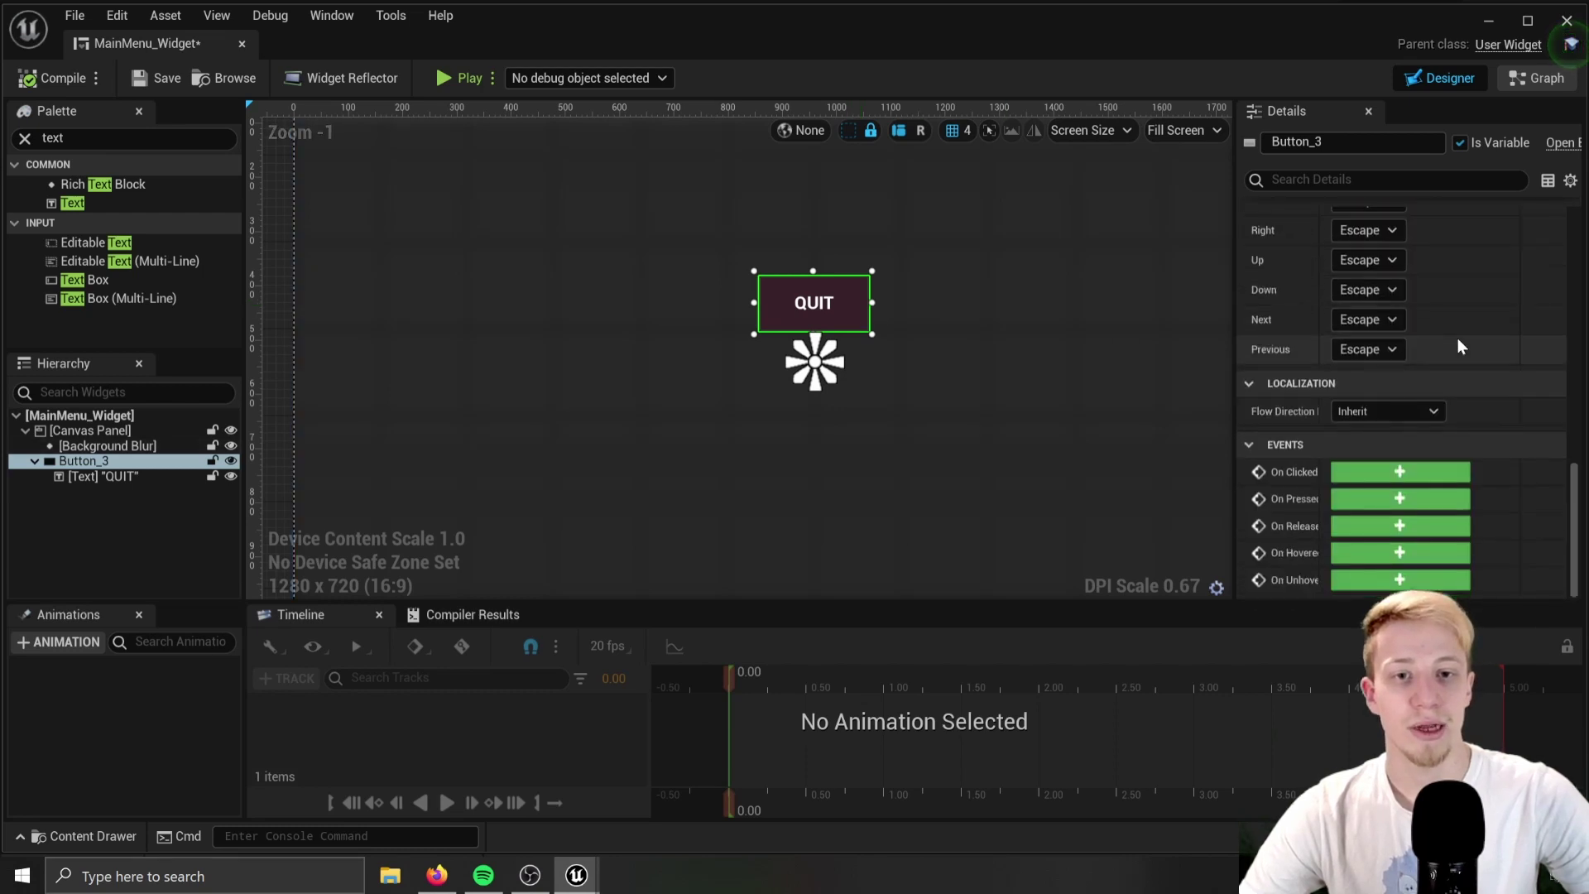
# Wire the button's On Clicked event to Quit Game, compile, and close the widget editor.
pyautogui.click(1407, 471)
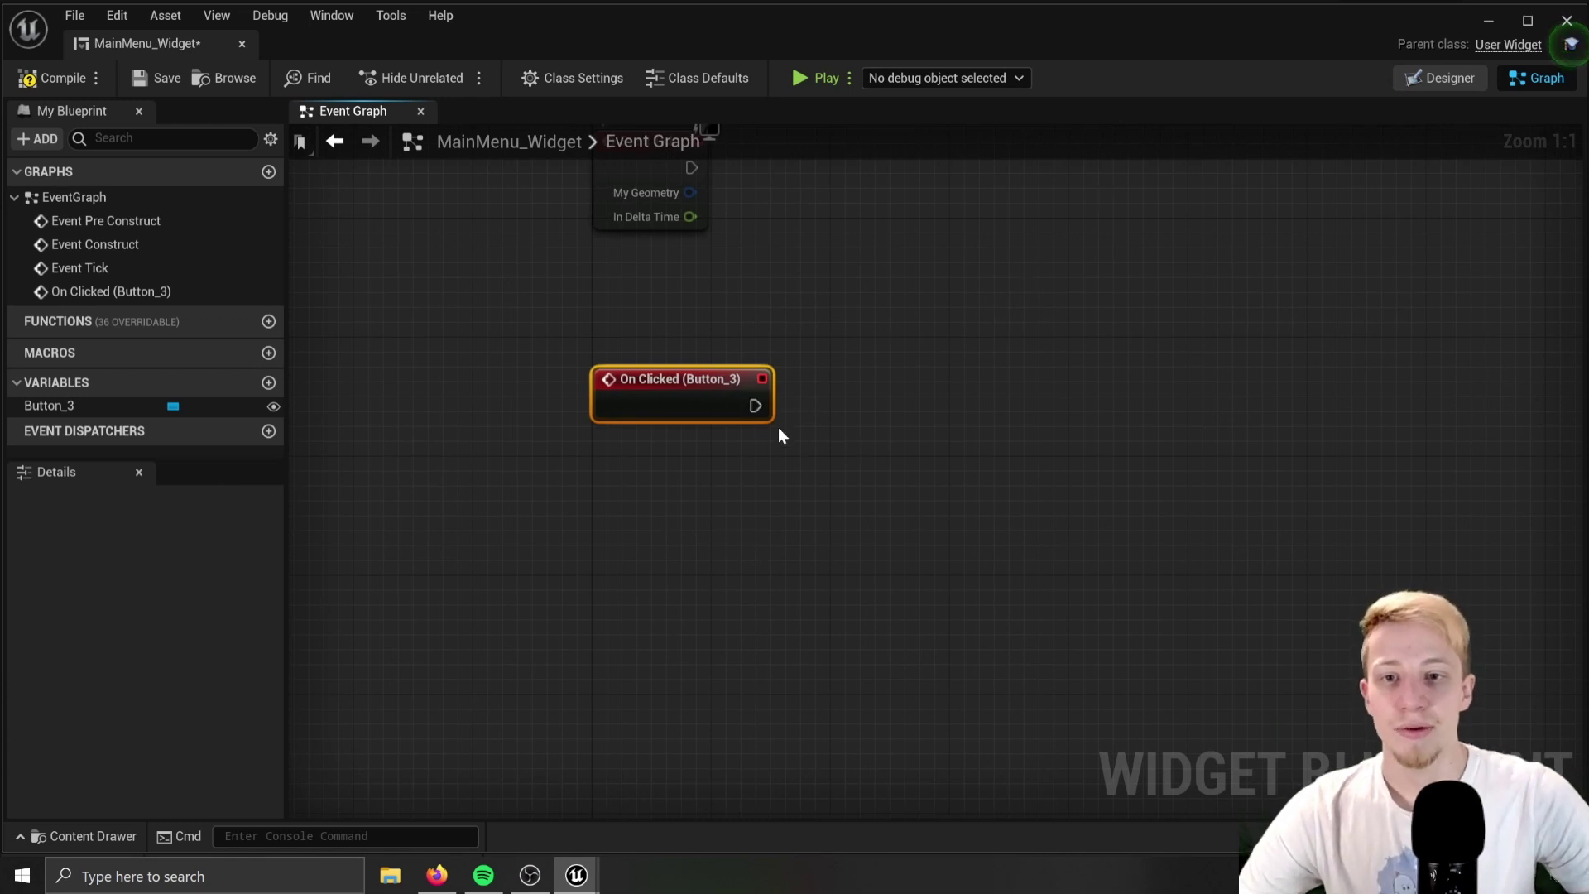
pyautogui.moveTo(755, 404); pyautogui.dragTo(965, 407)
pyautogui.write('qui')
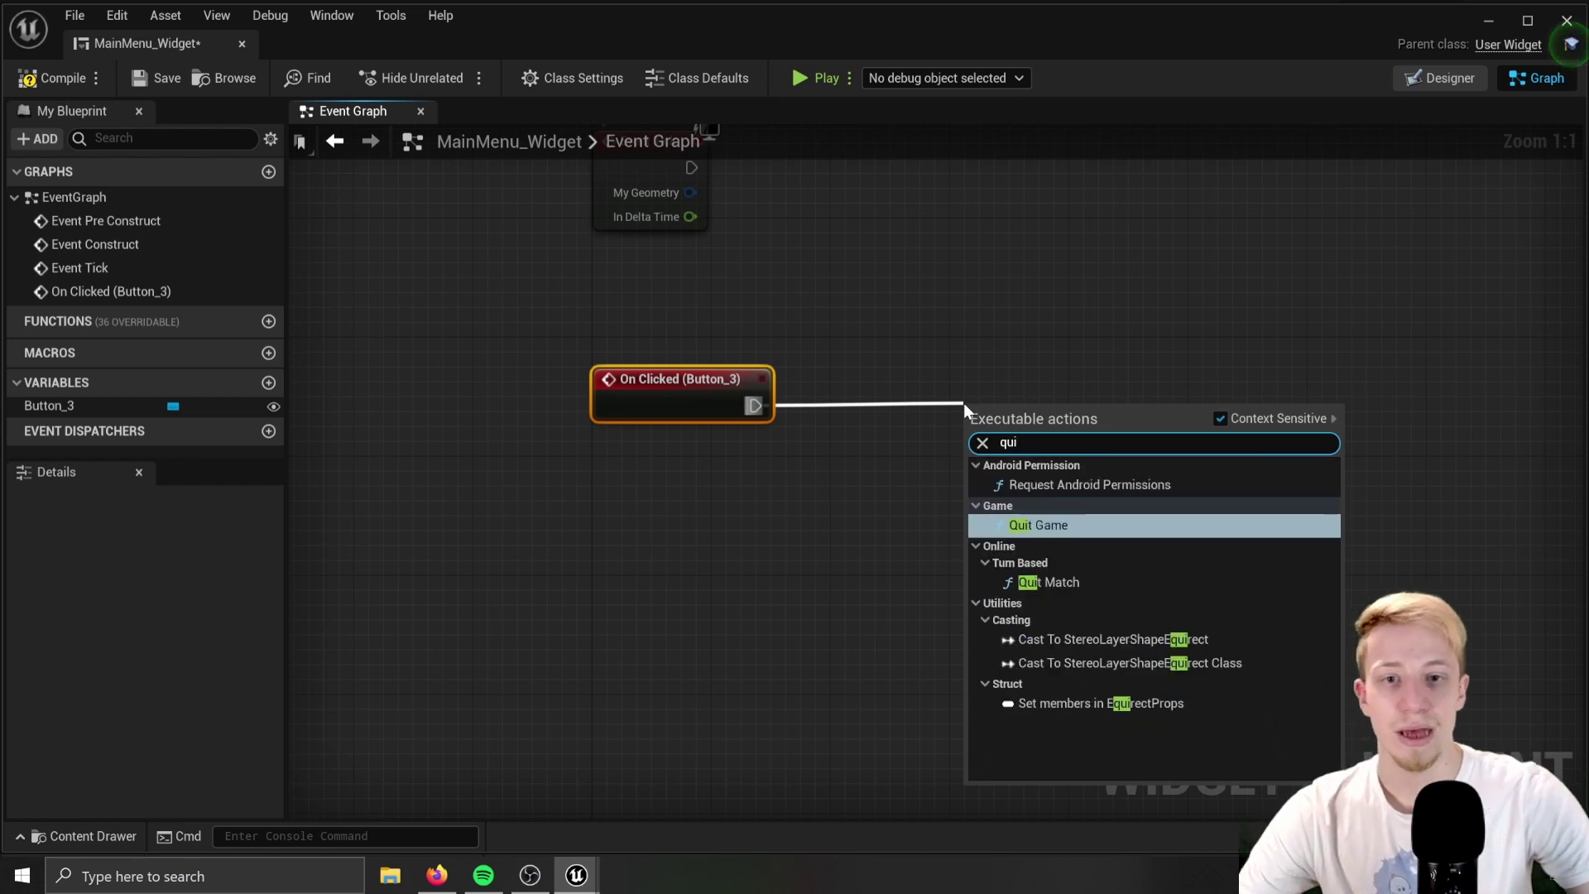
pyautogui.press('Return')
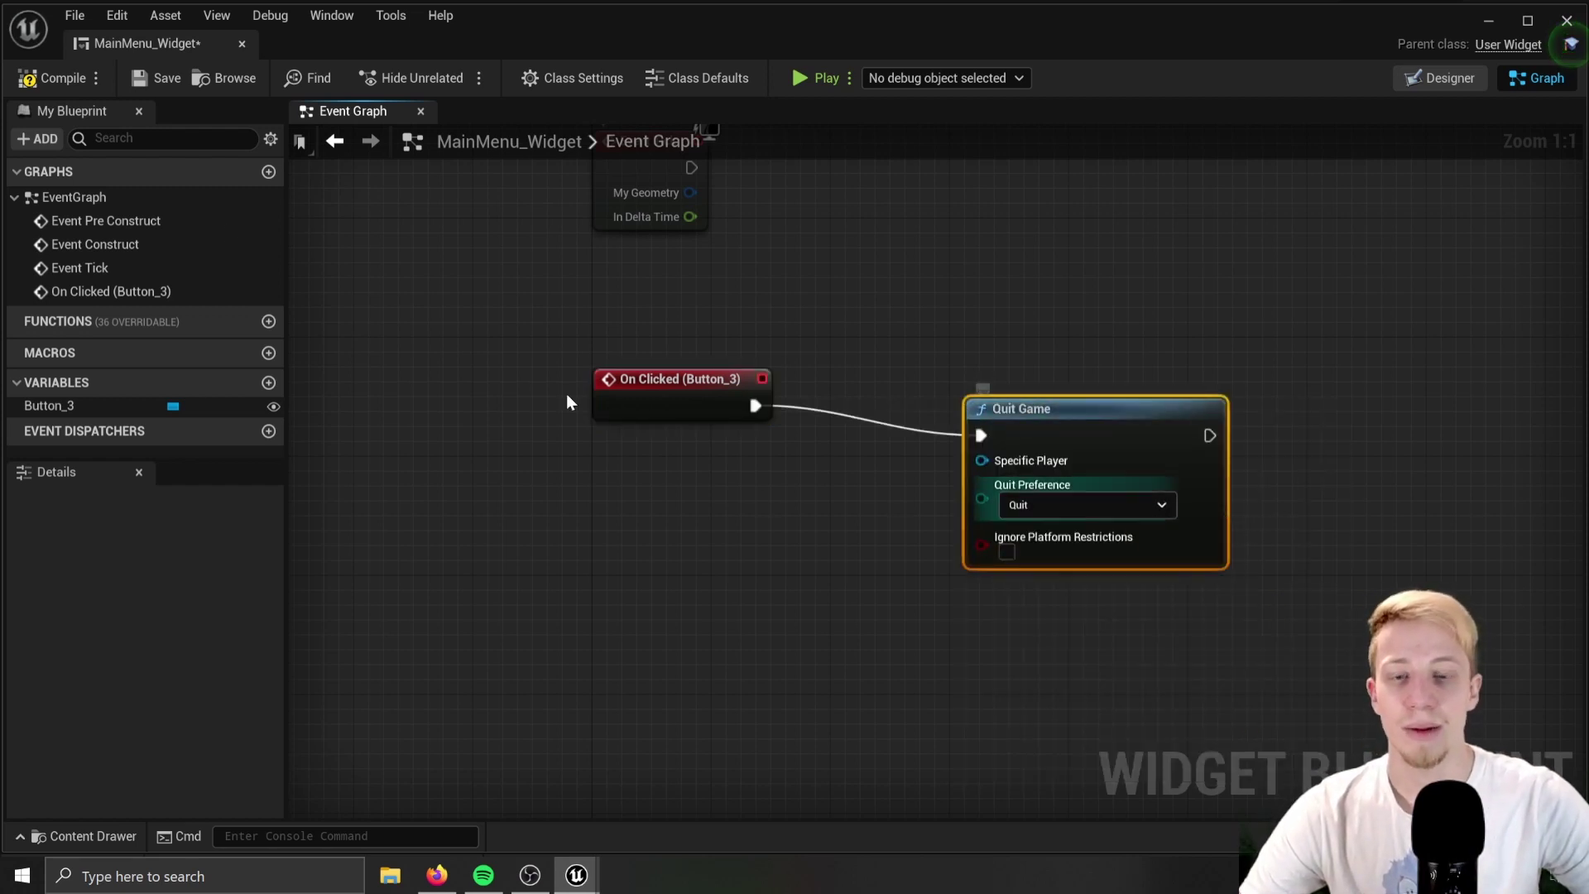
pyautogui.click(41, 80)
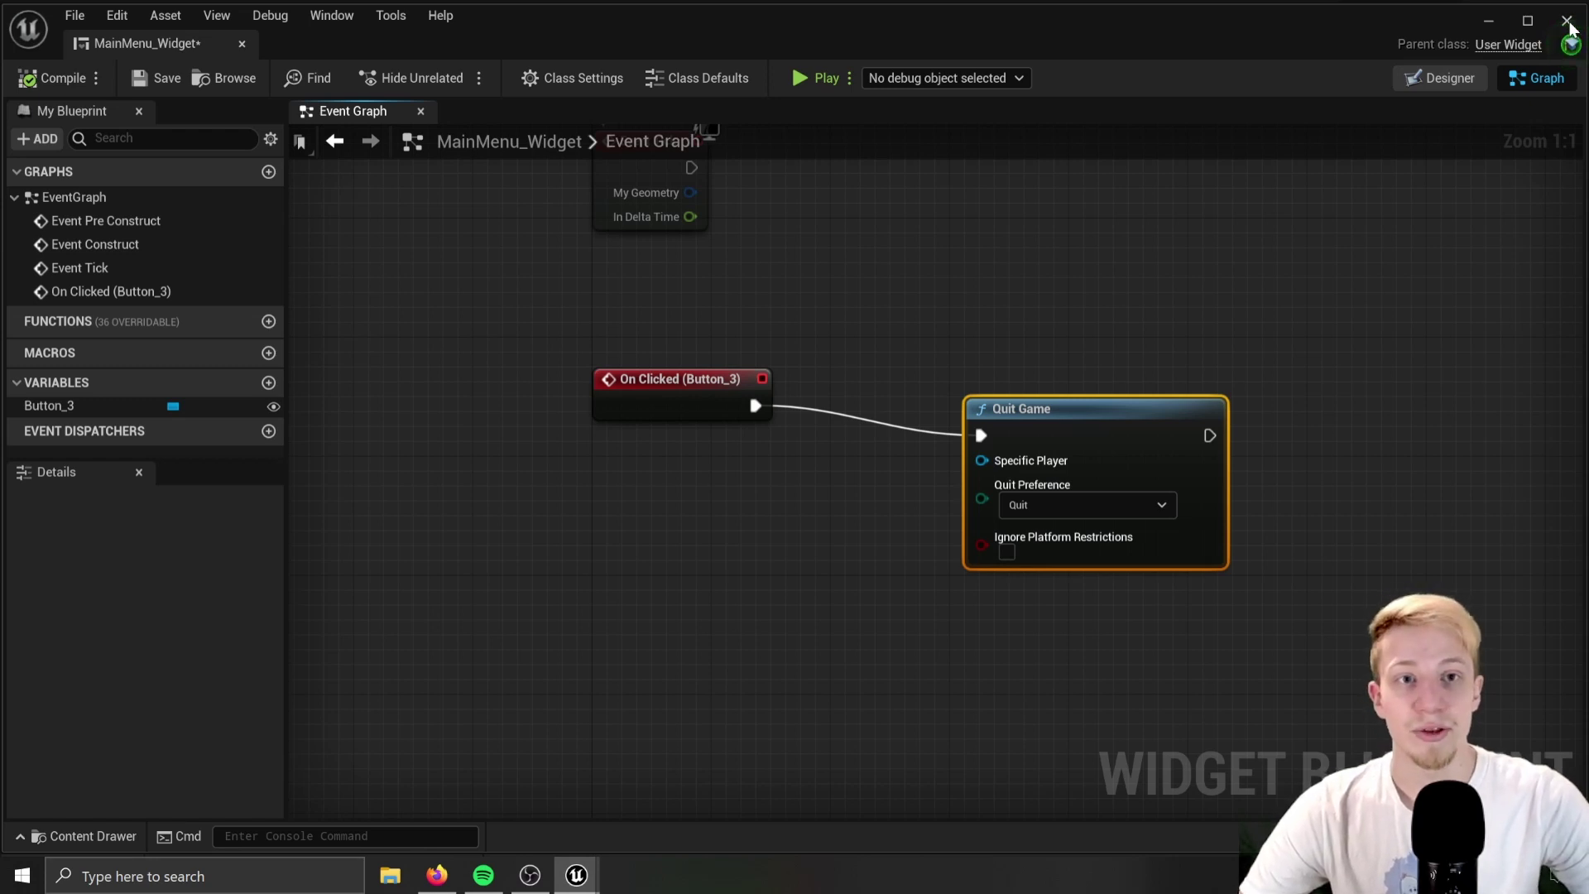
pyautogui.click(1567, 22)
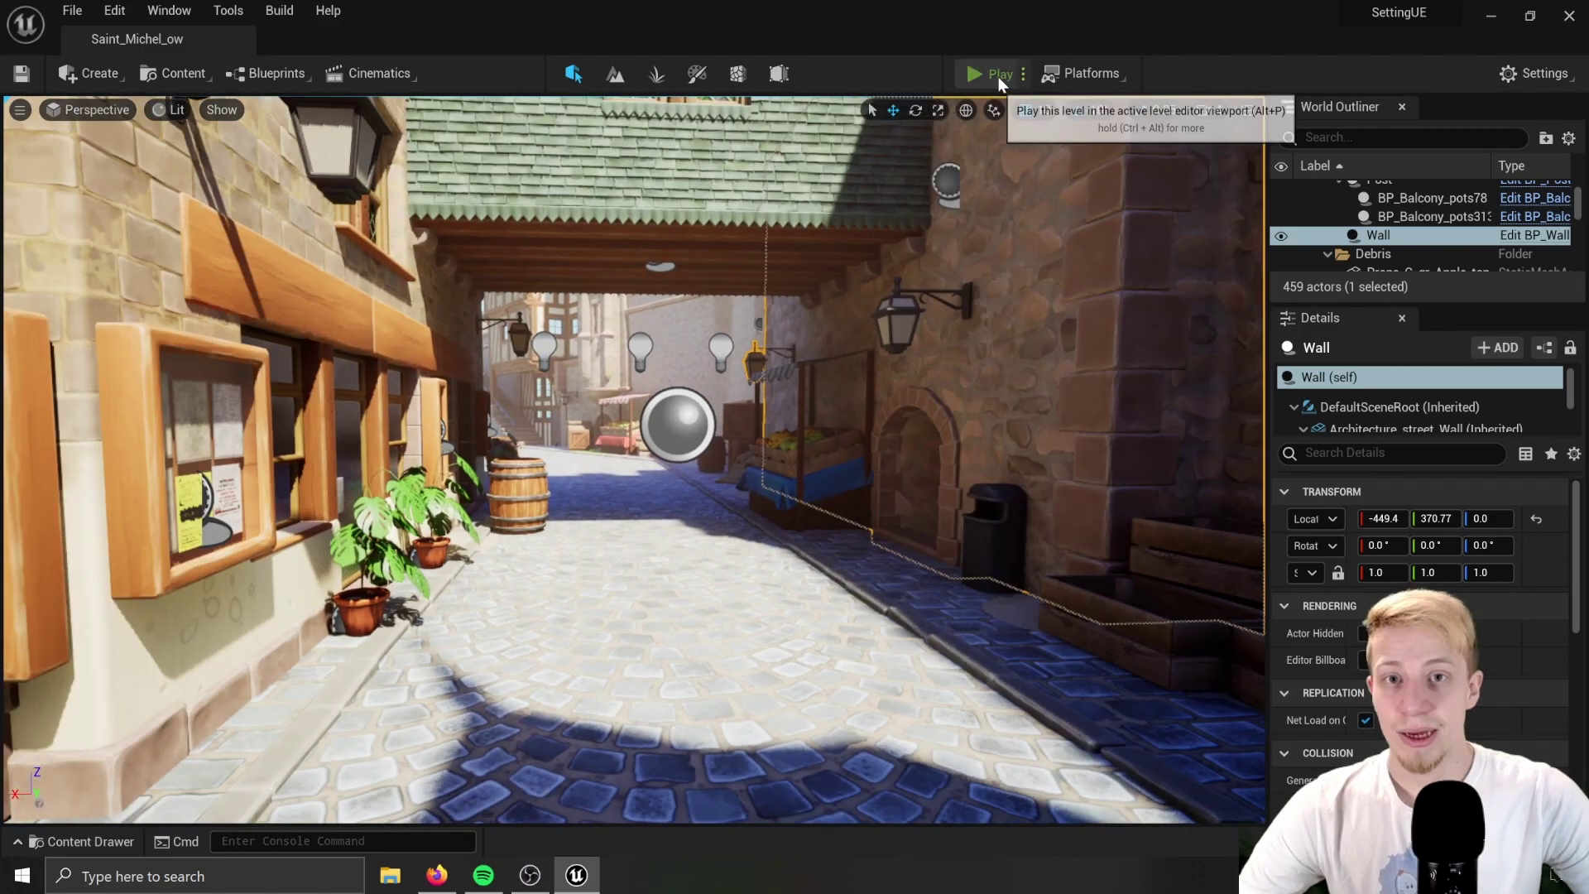
# Test-play briefly, then open World Settings and expand the selected GameMode's classes.
pyautogui.click(981, 73)
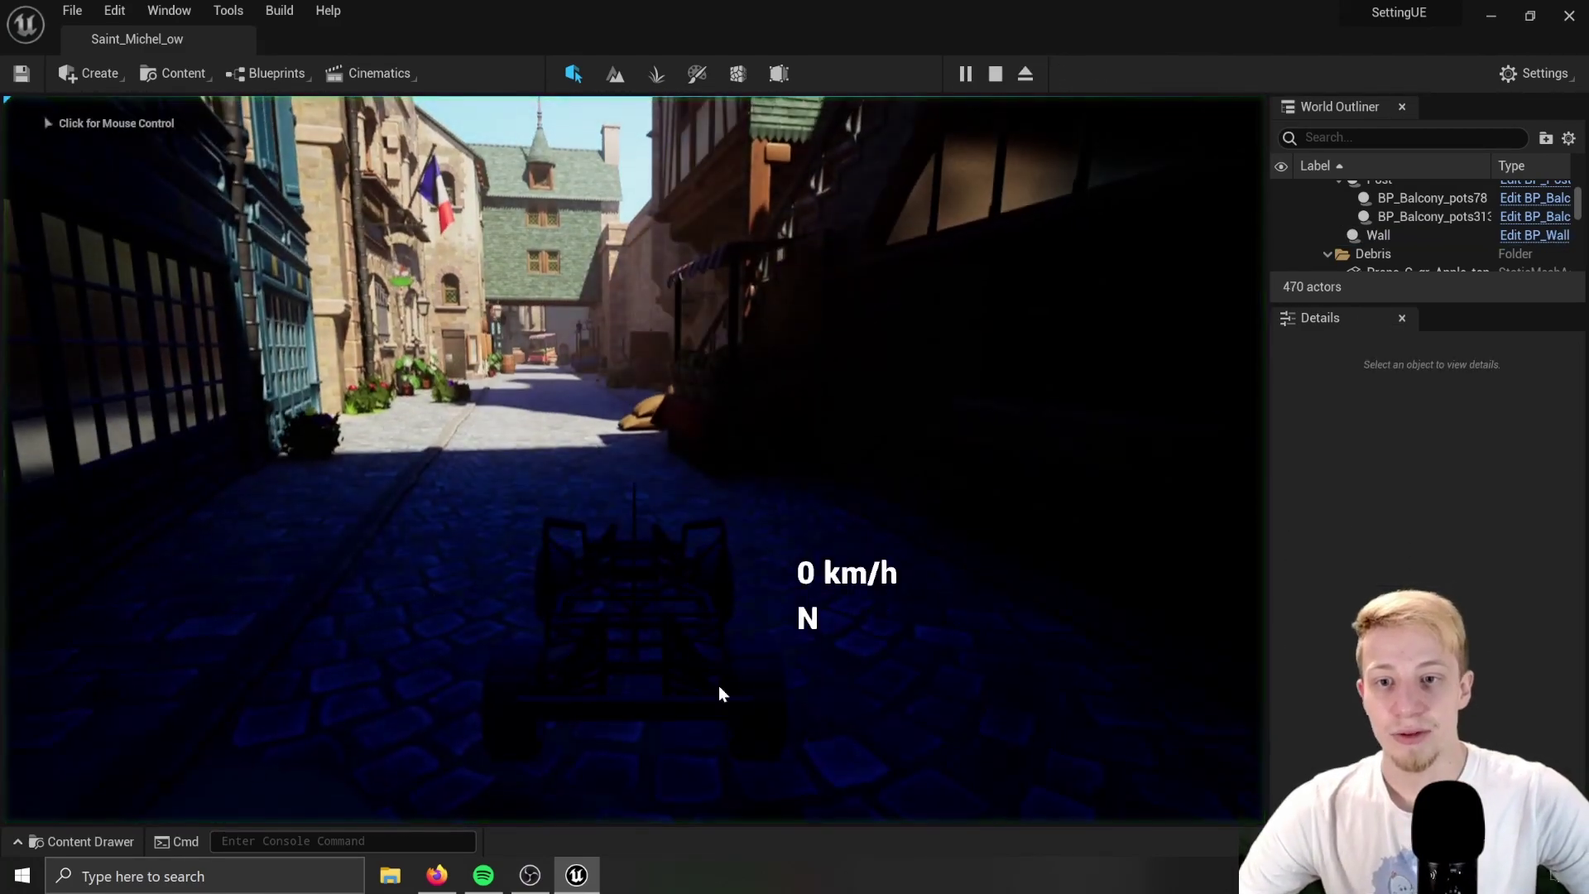
pyautogui.press('Escape')
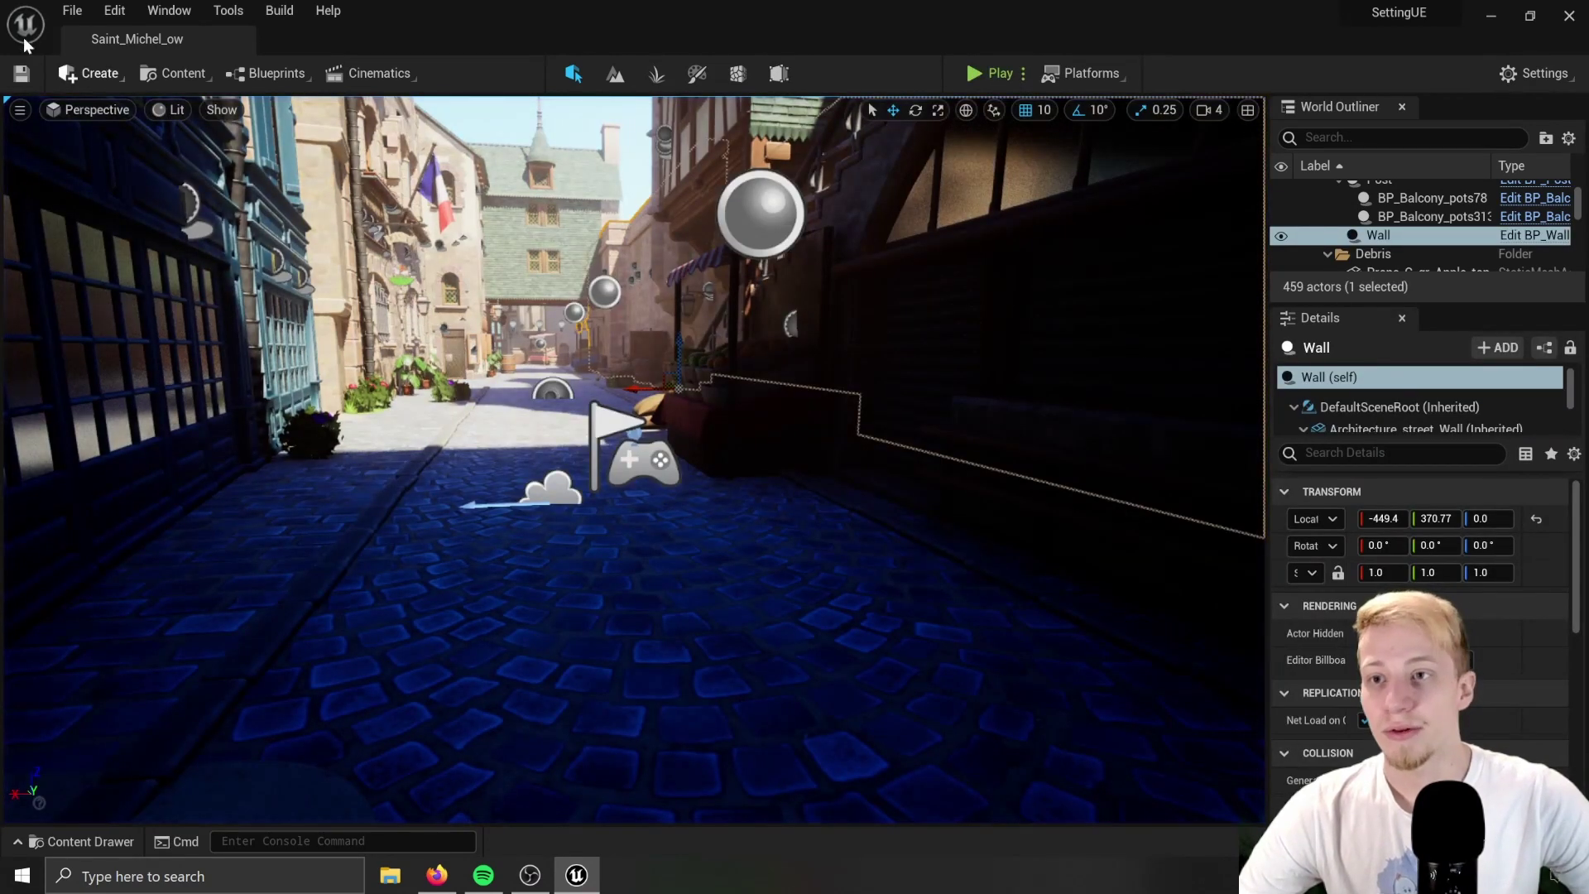
pyautogui.click(161, 13)
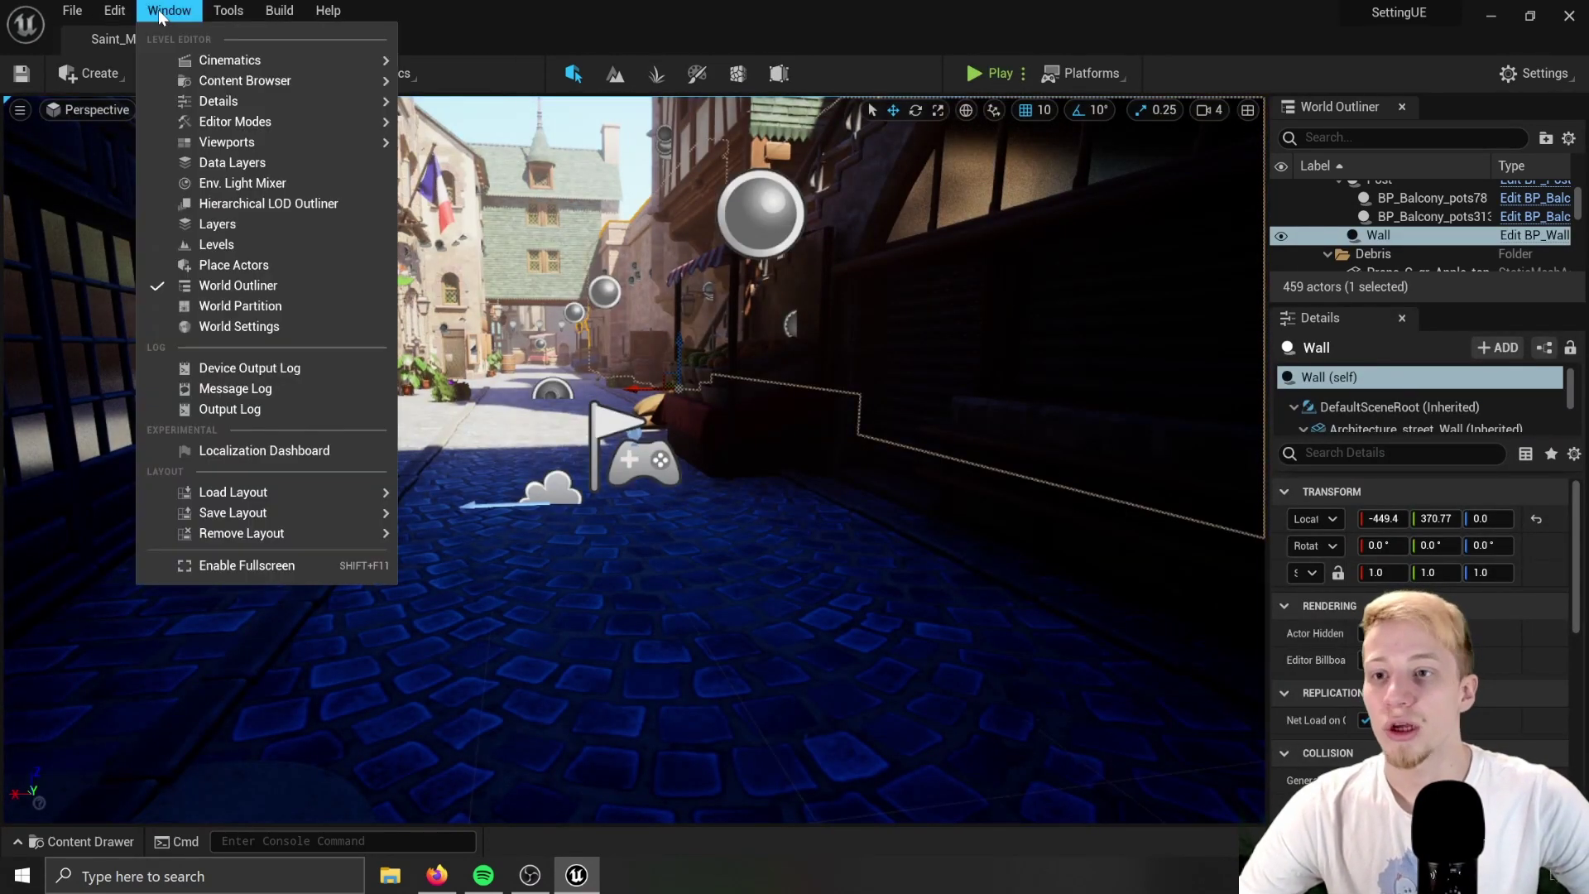
pyautogui.click(240, 327)
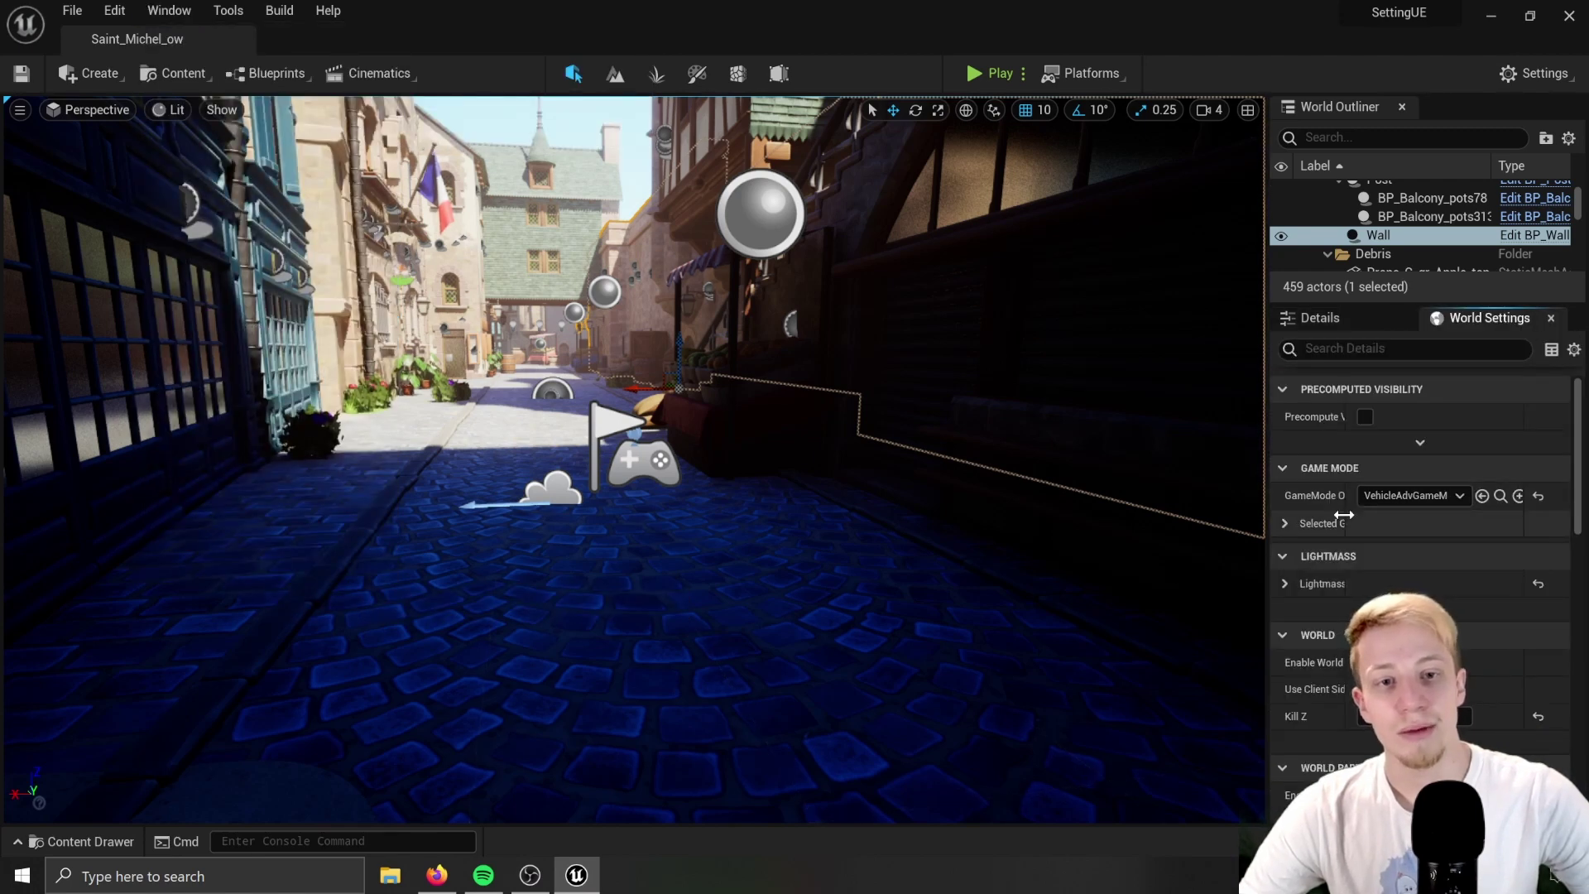
pyautogui.click(1284, 524)
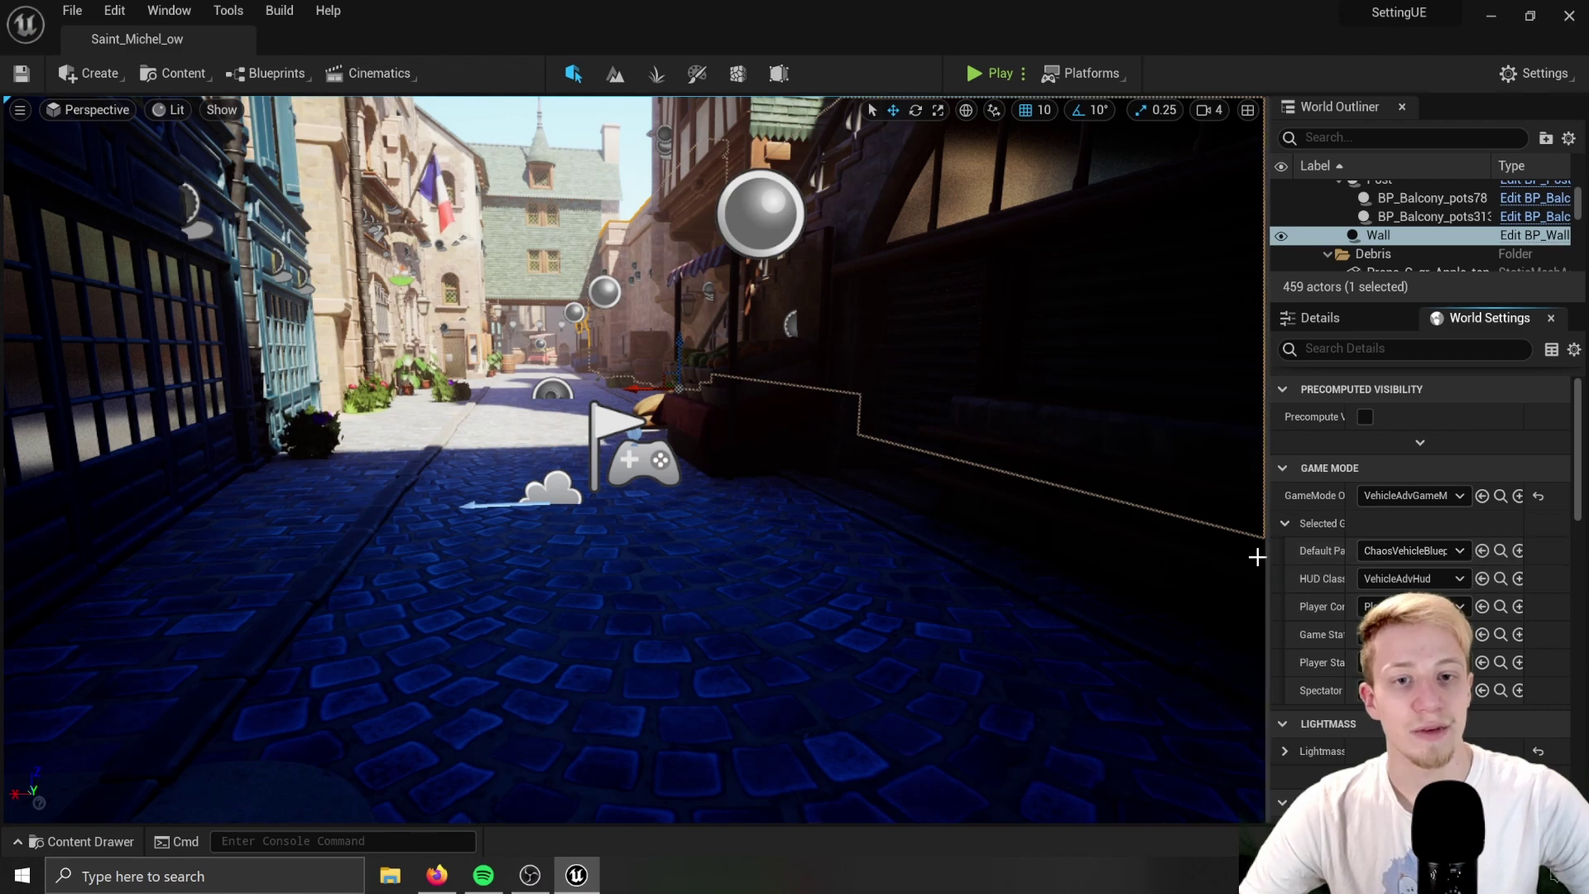
# In ChaosVehicleBlueprint, find Event BeginPlay and break its link to Set Visibility.
pyautogui.doubleClick(423, 662)
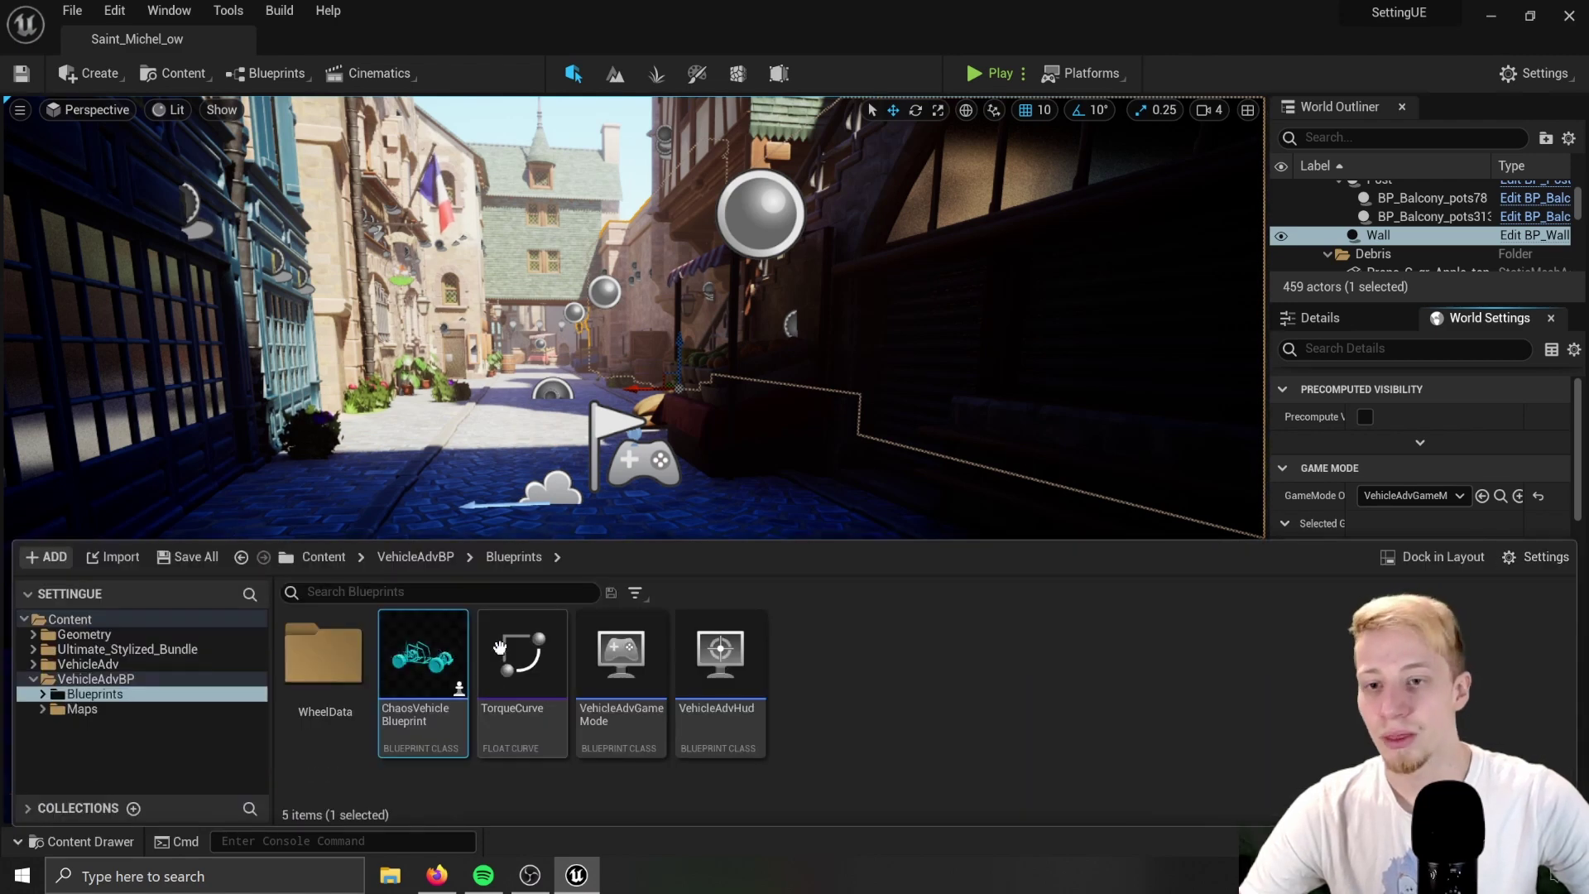
pyautogui.scroll(-5, 811, 371)
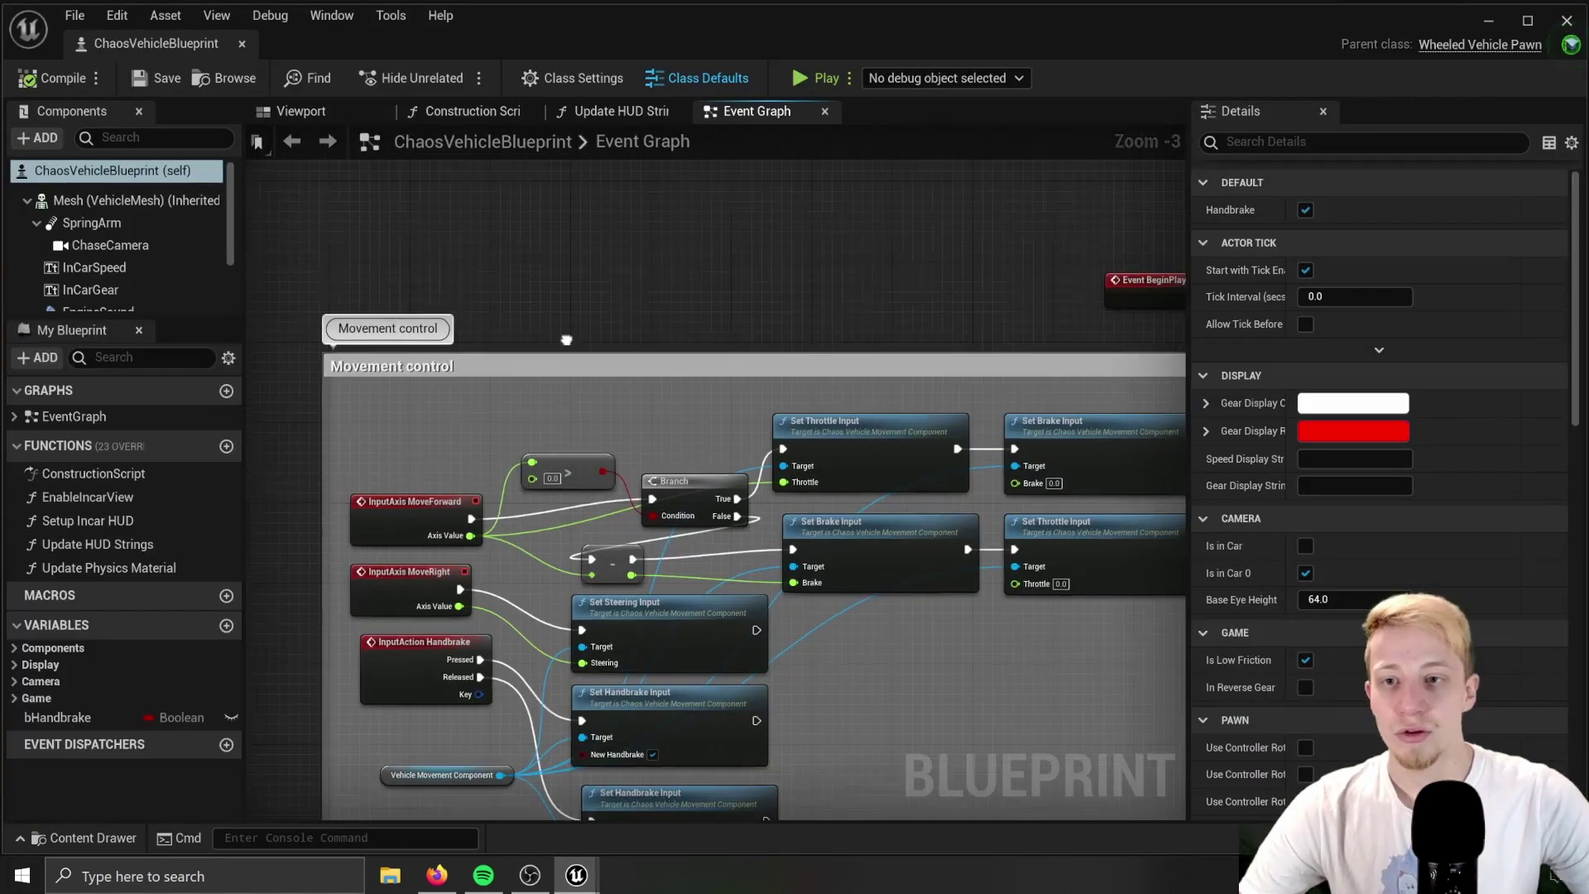
pyautogui.rightClick(569, 283)
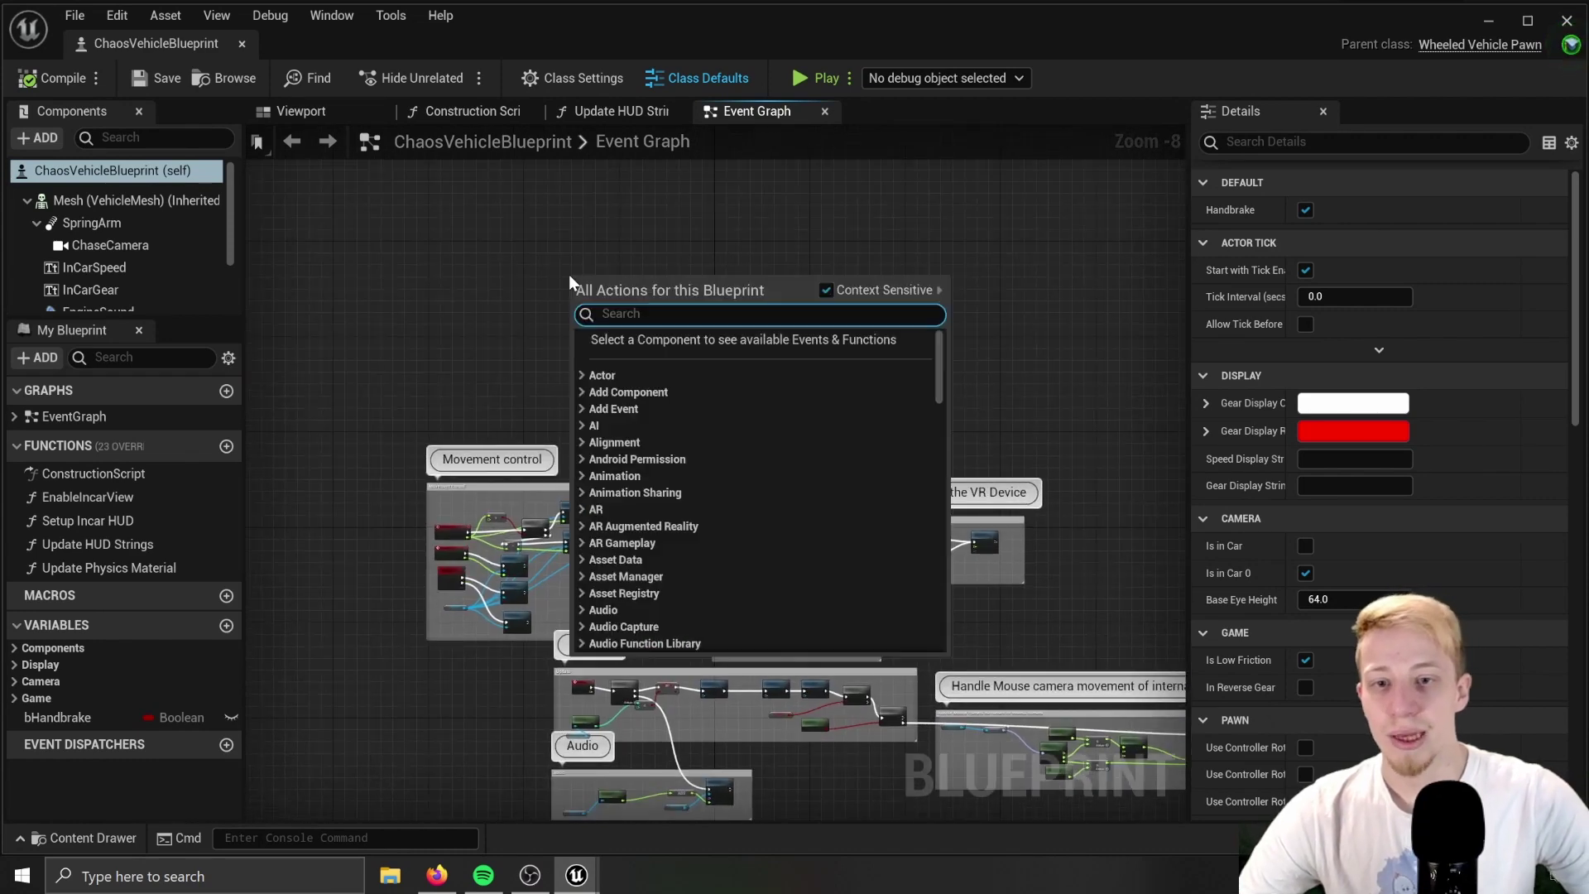
pyautogui.write('event begi')
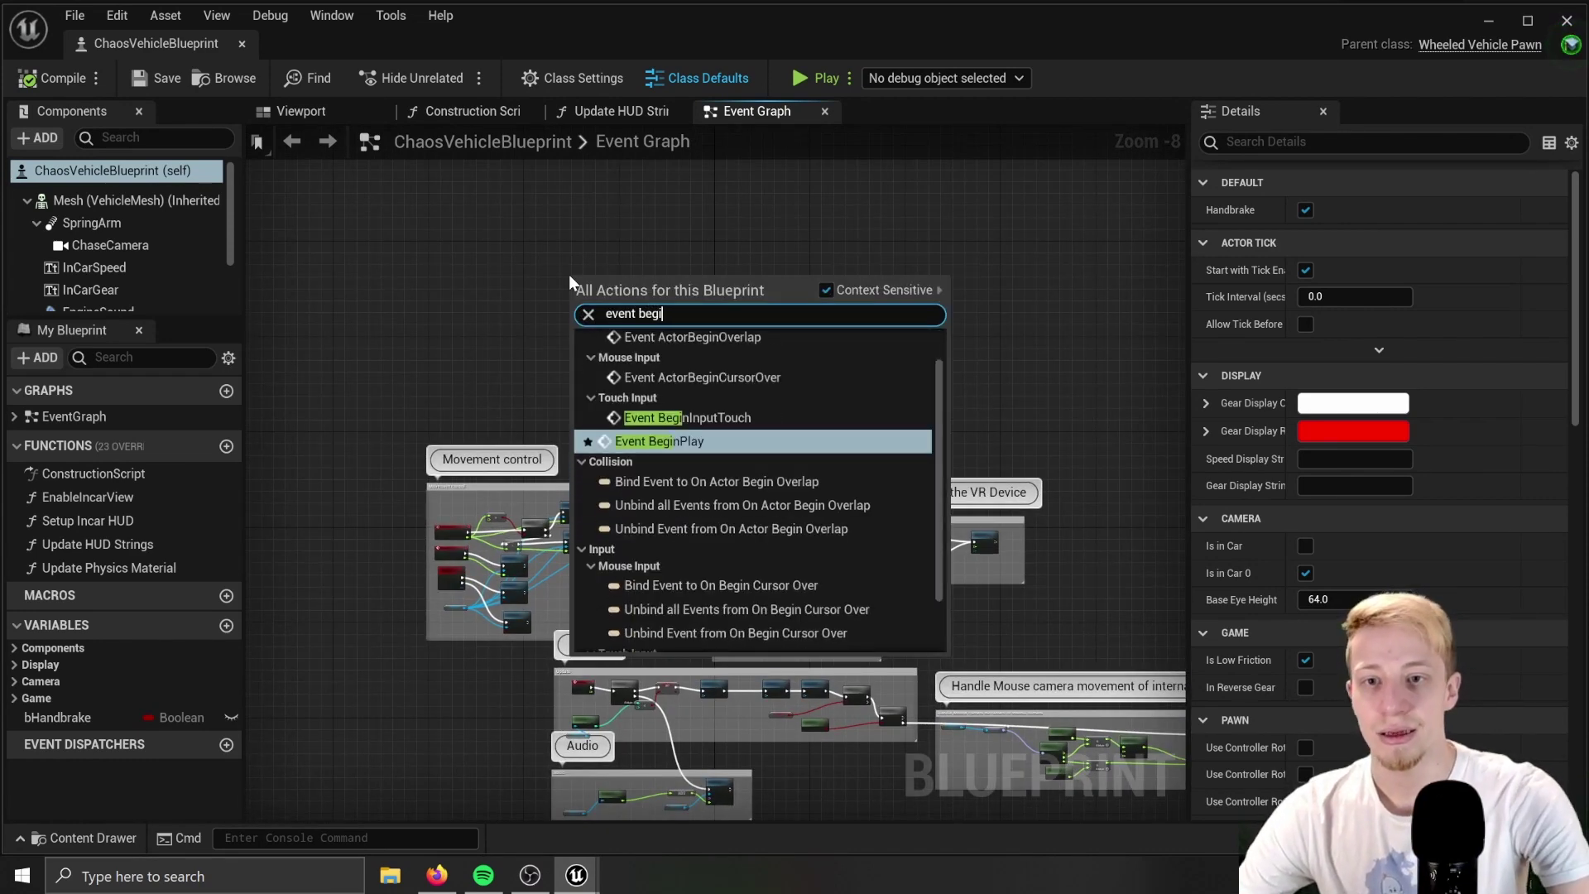
pyautogui.press('Return')
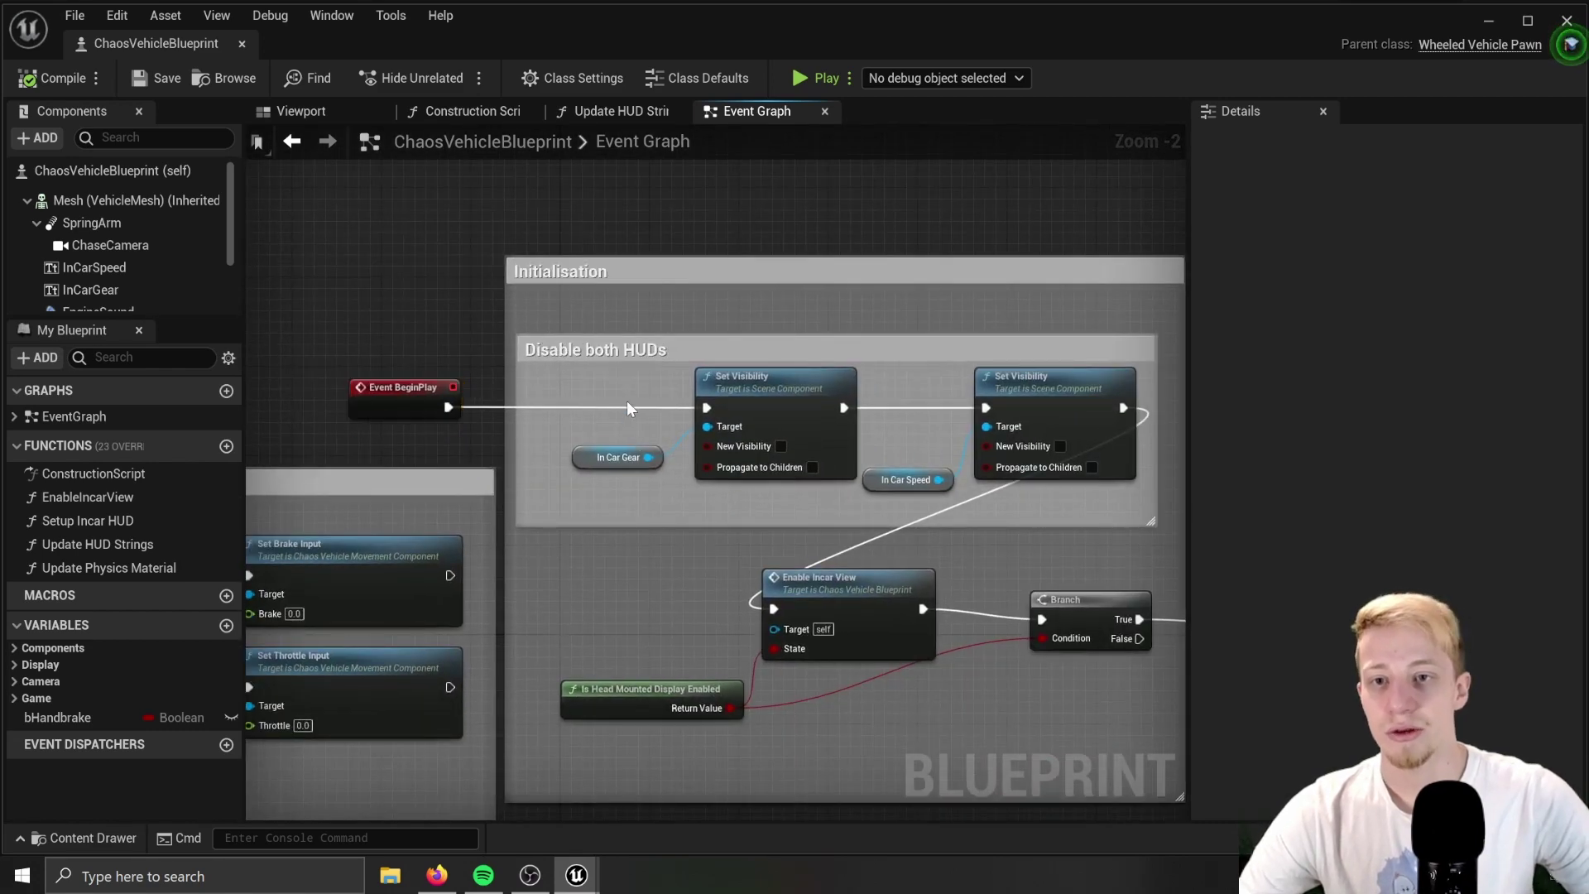
pyautogui.keyDown('alt'); pyautogui.click(625, 406); pyautogui.keyUp('alt')
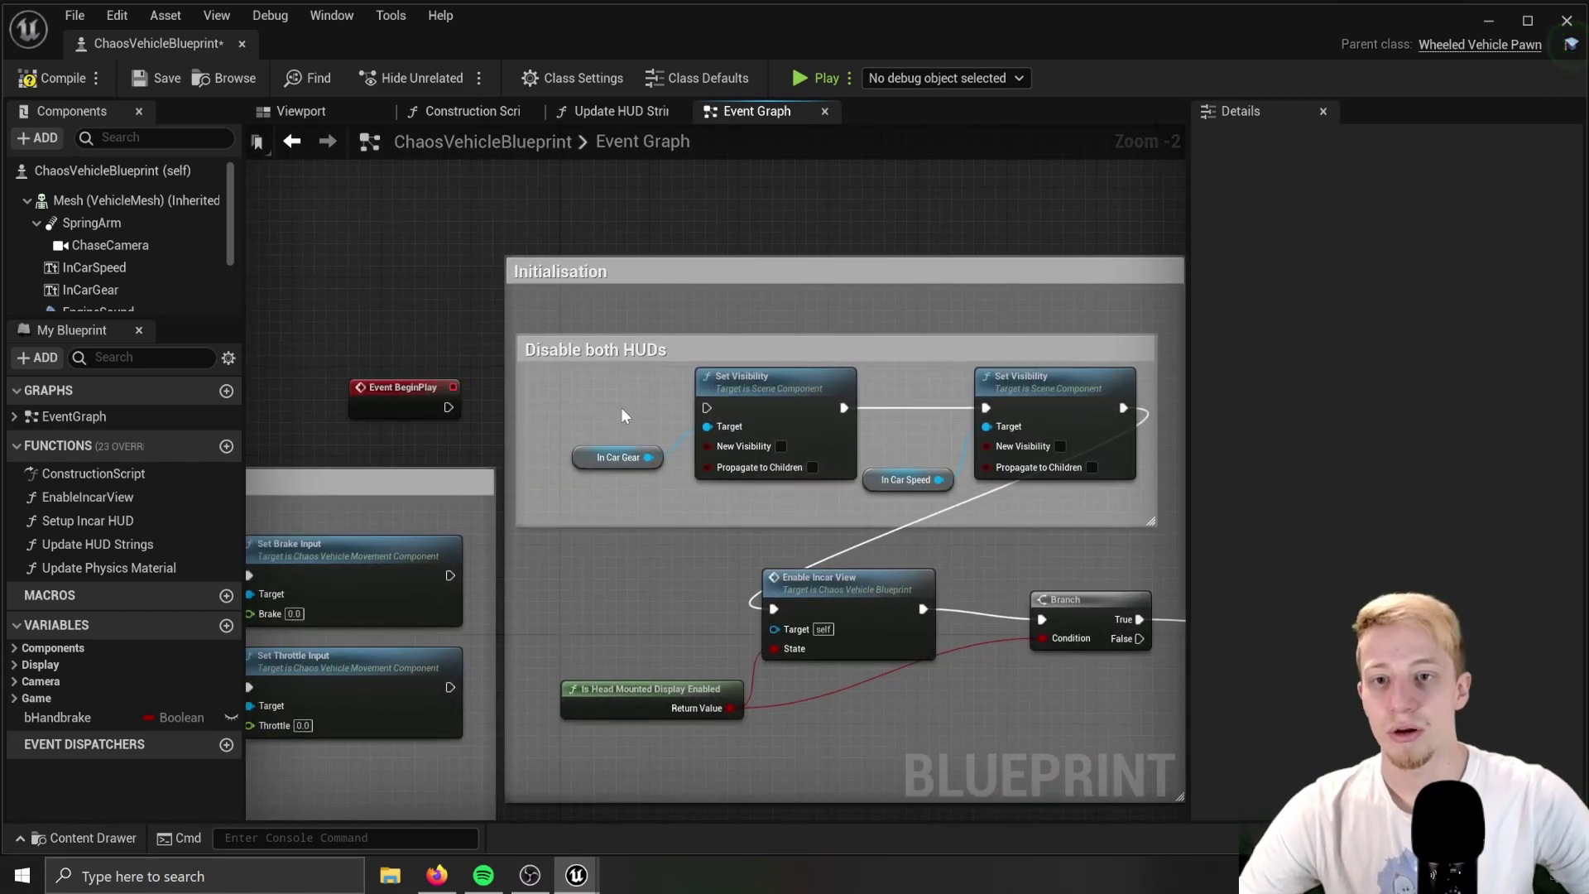
pyautogui.moveTo(364, 414); pyautogui.dragTo(658, 579, button='right')
pyautogui.moveTo(669, 553); pyautogui.dragTo(710, 233)
pyautogui.moveTo(711, 234); pyautogui.dragTo(551, 387, button='right')
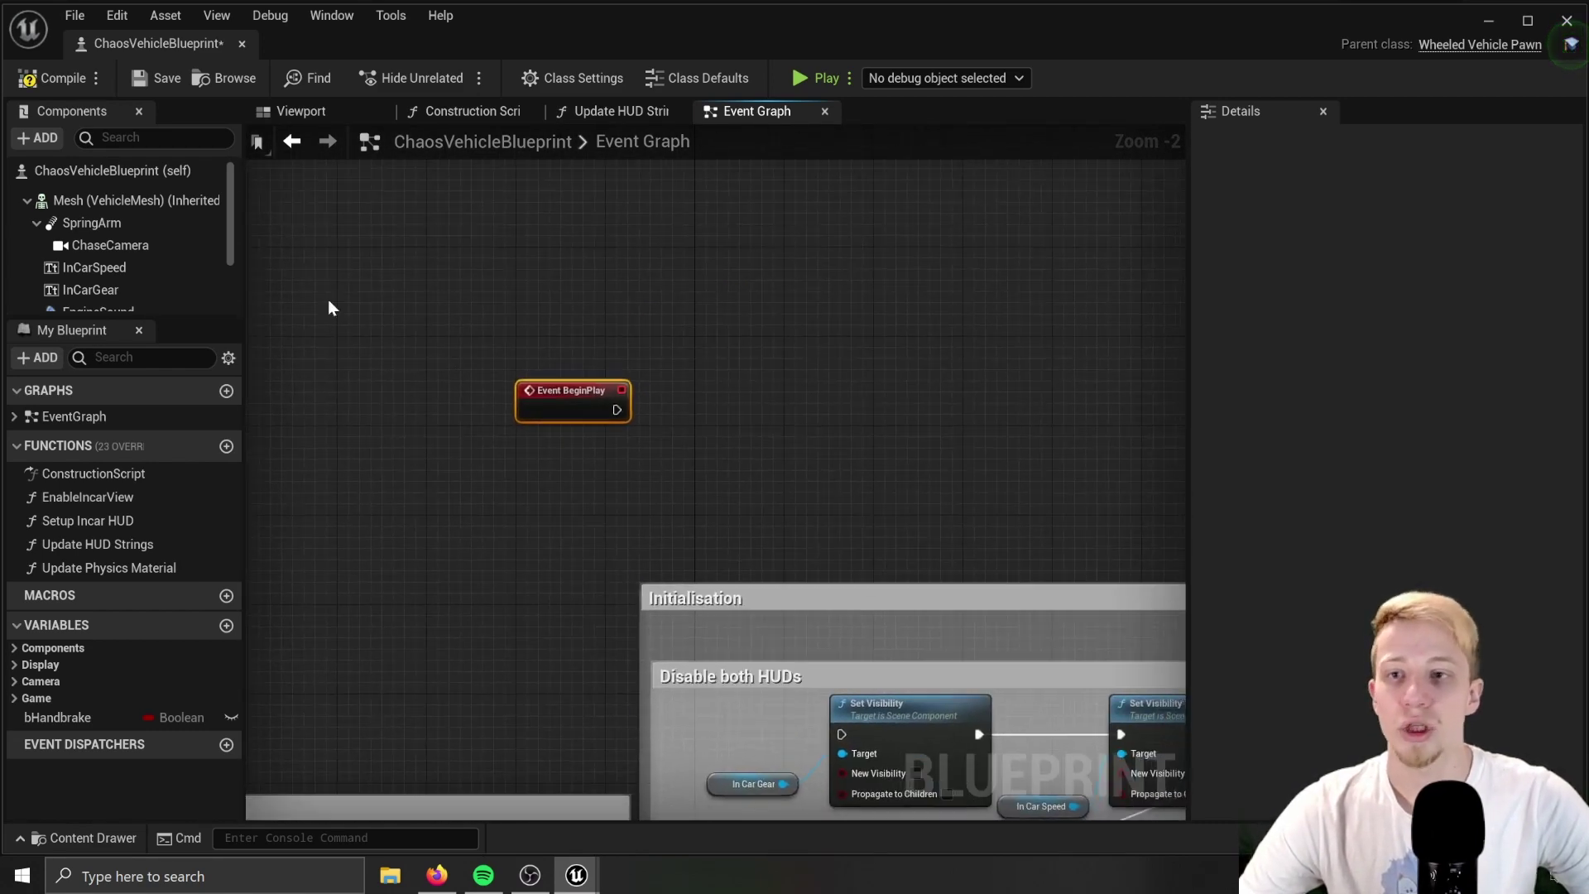
pyautogui.scroll(2, 555, 414)
# From BeginPlay, create a MainMenu_Widget and add its Return Value to the viewport.
pyautogui.moveTo(633, 393); pyautogui.dragTo(816, 391)
pyautogui.write('create wid')
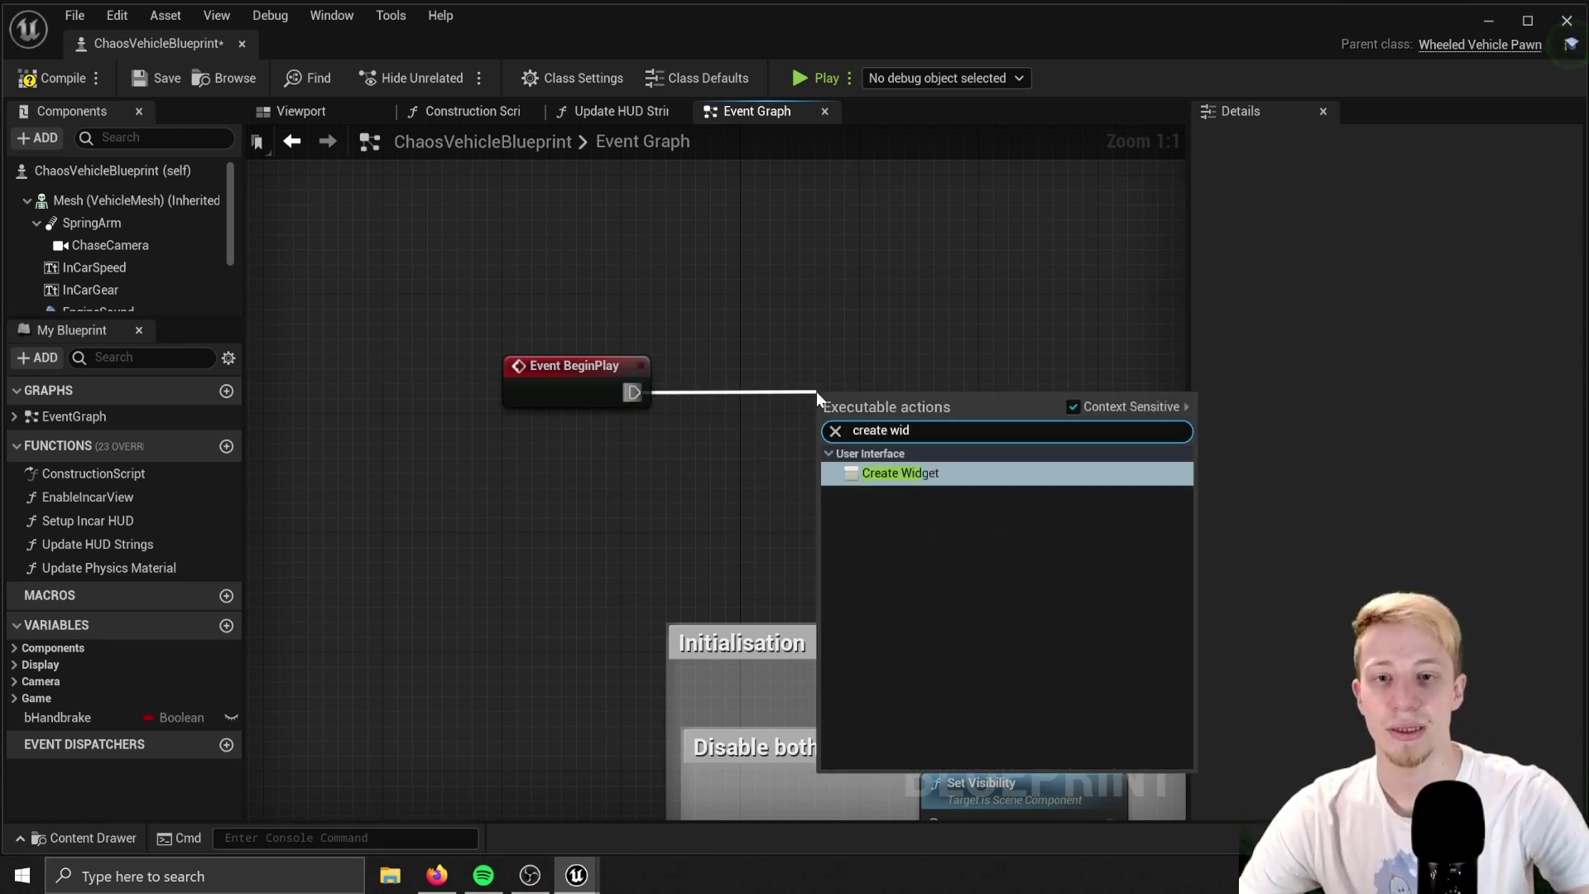
pyautogui.press('Return')
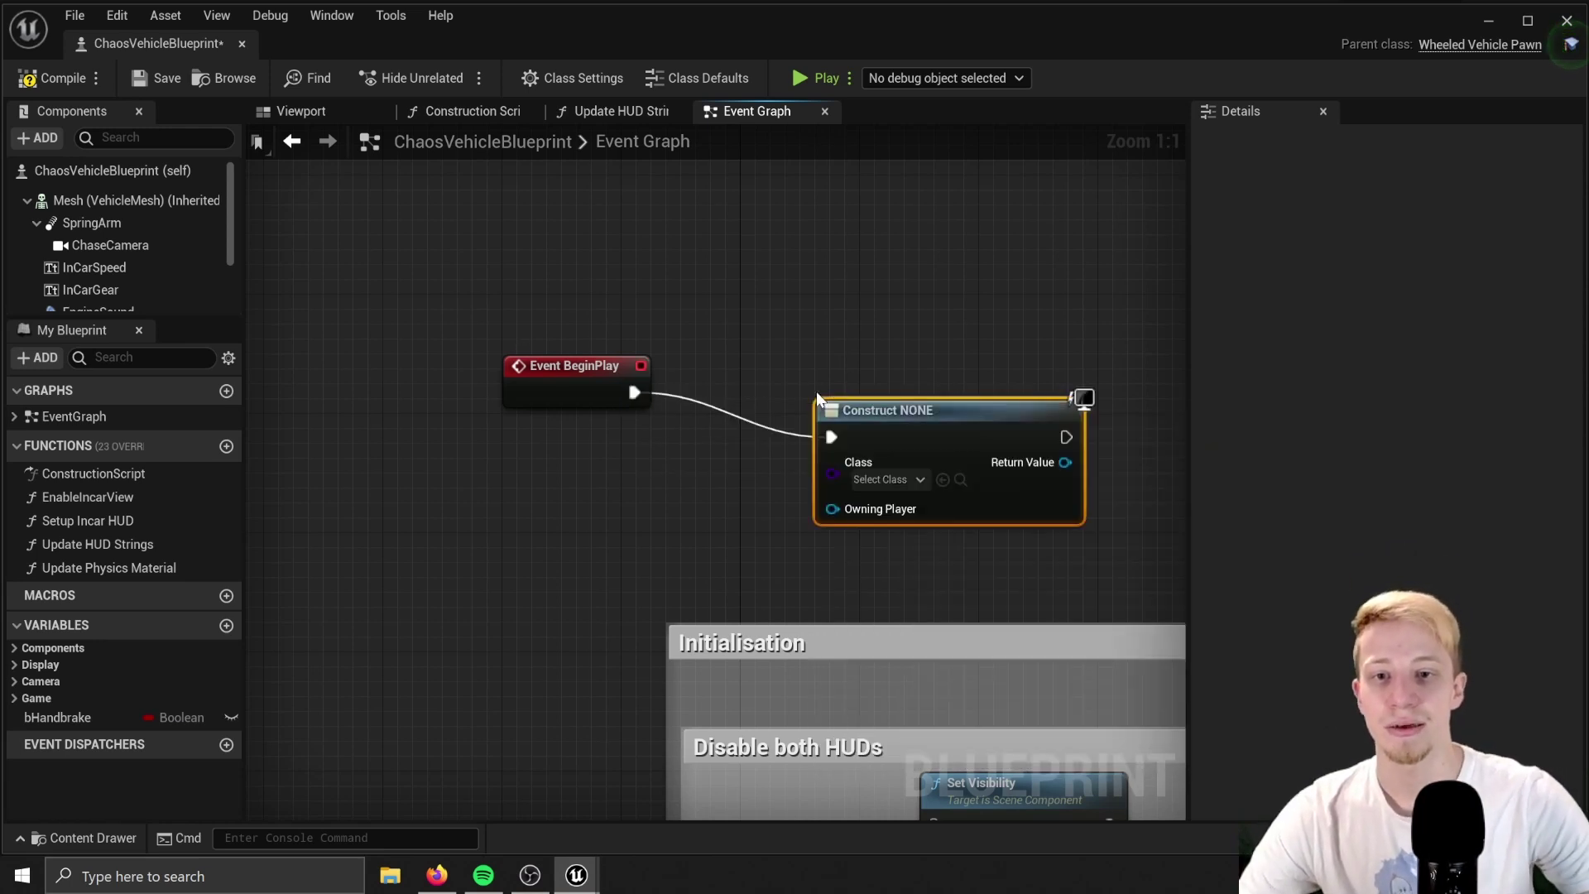
pyautogui.click(909, 479)
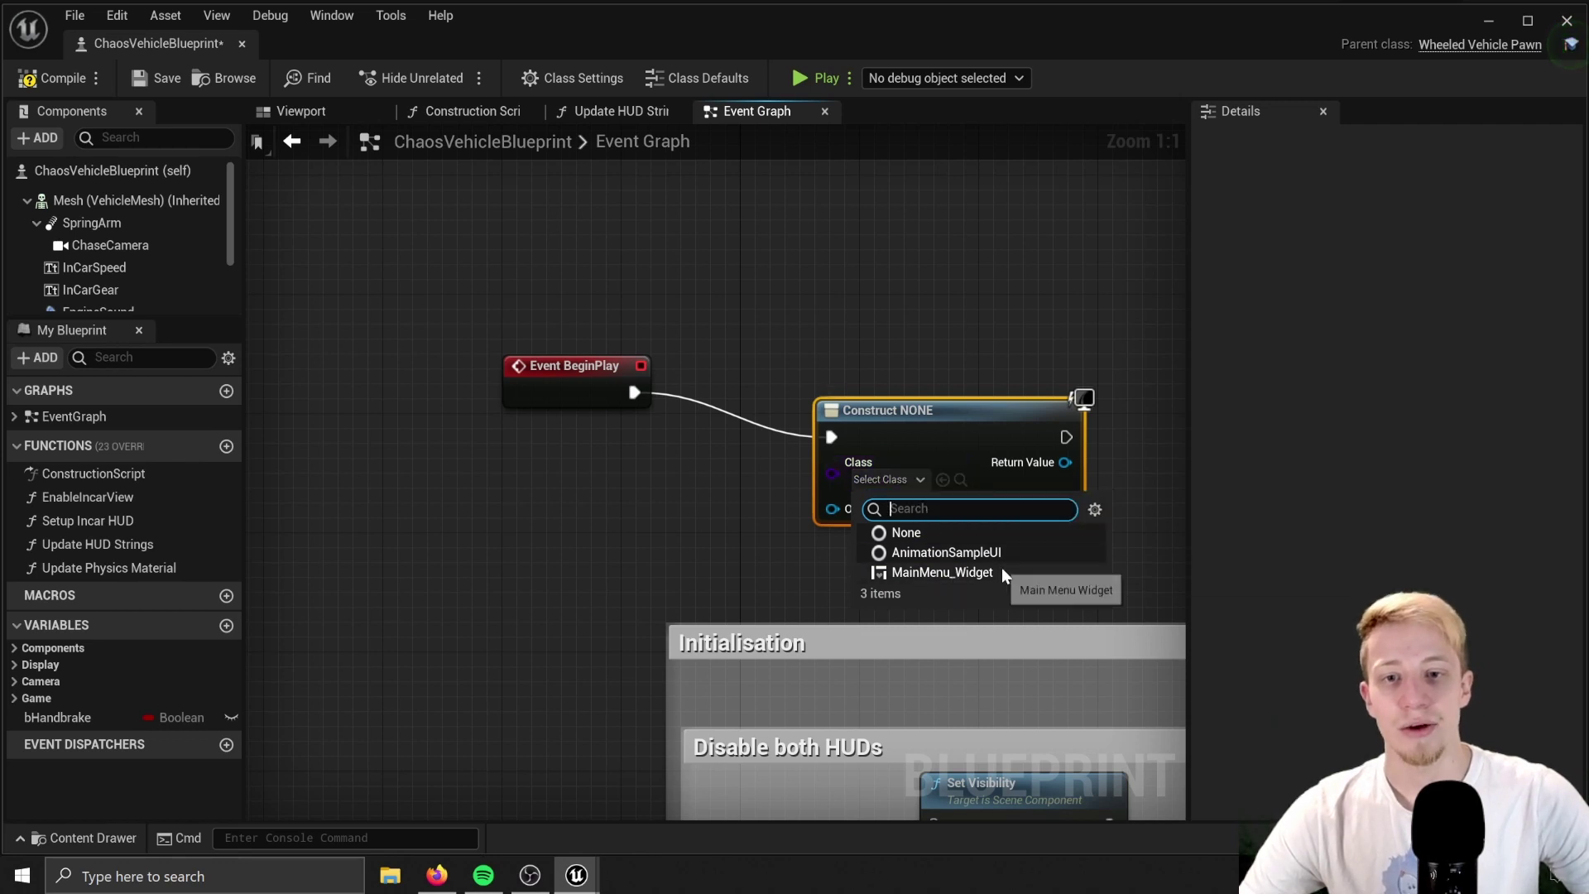
pyautogui.click(944, 572)
pyautogui.moveTo(965, 453); pyautogui.dragTo(949, 393)
pyautogui.moveTo(1149, 472); pyautogui.dragTo(862, 499, button='right')
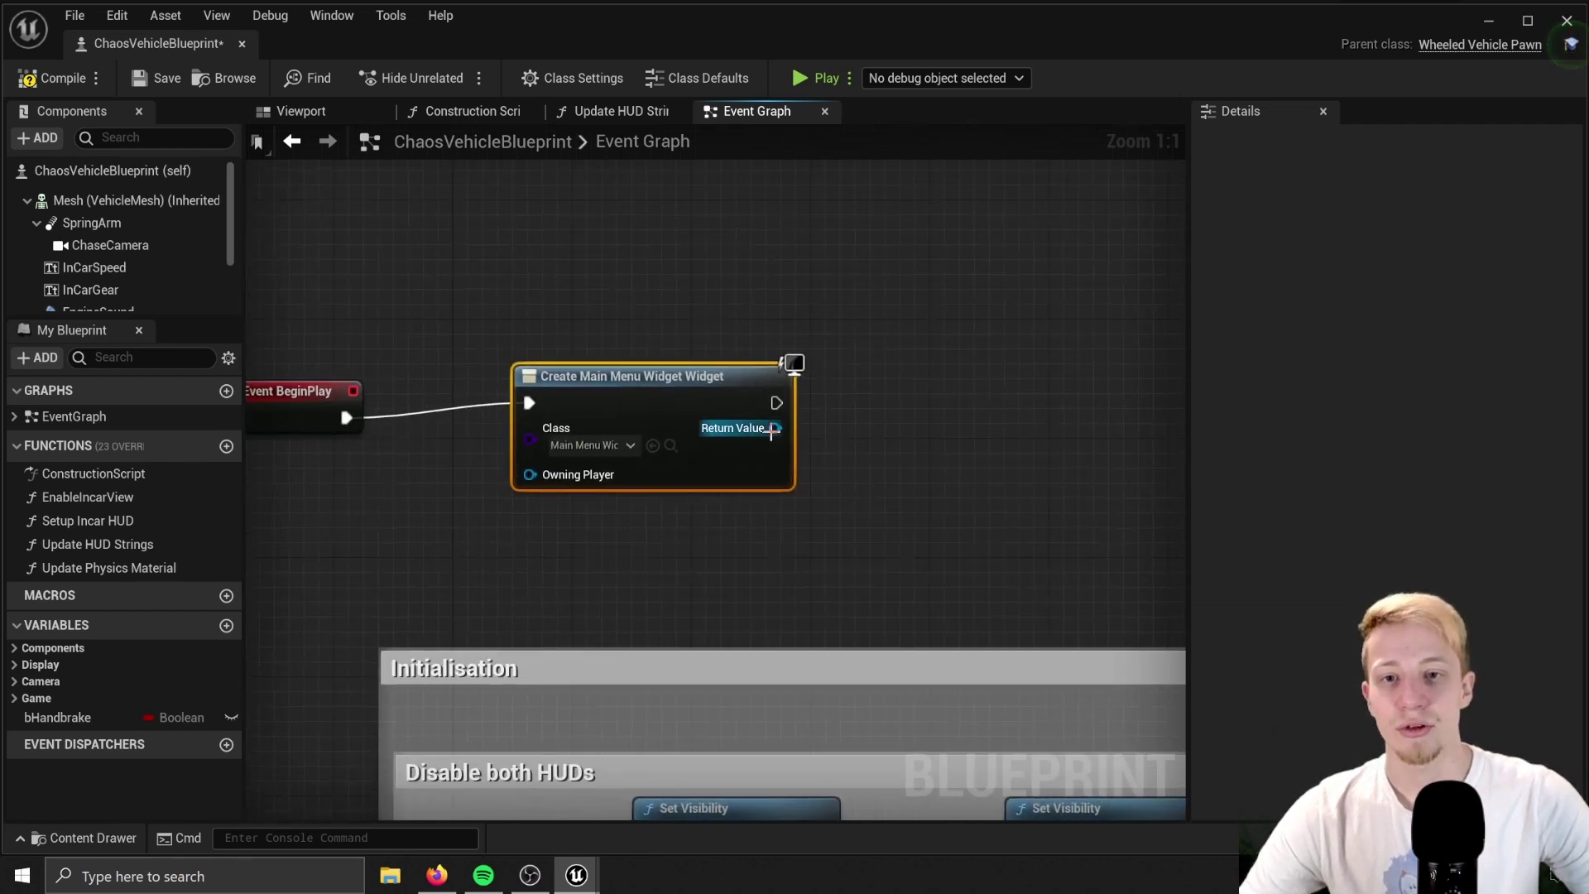
pyautogui.moveTo(775, 428); pyautogui.dragTo(902, 431)
pyautogui.write('add to vi')
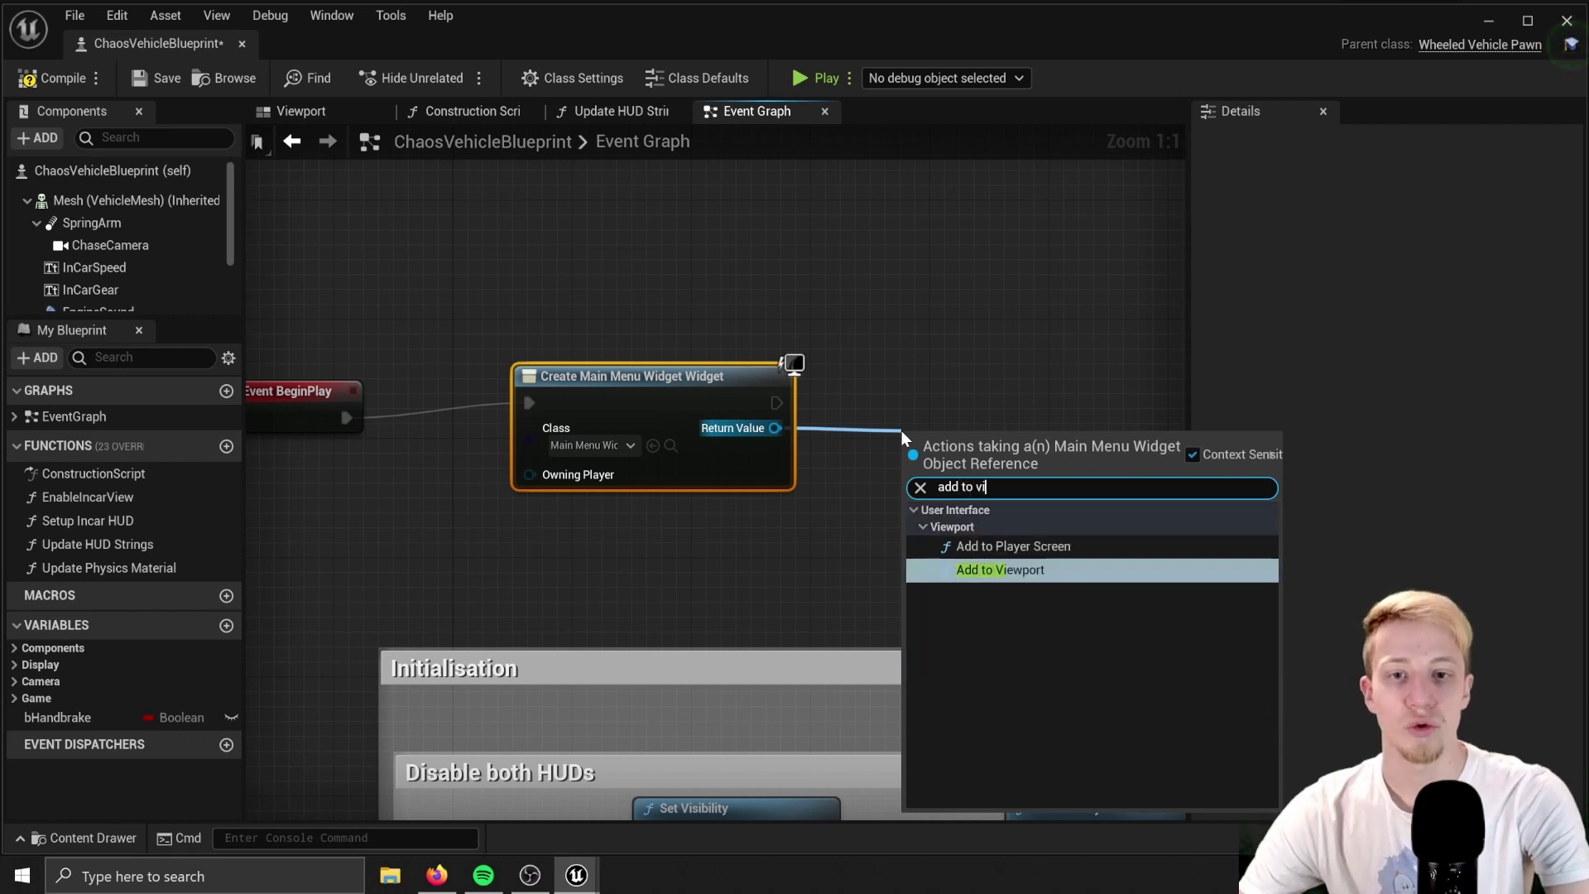
pyautogui.press('Return')
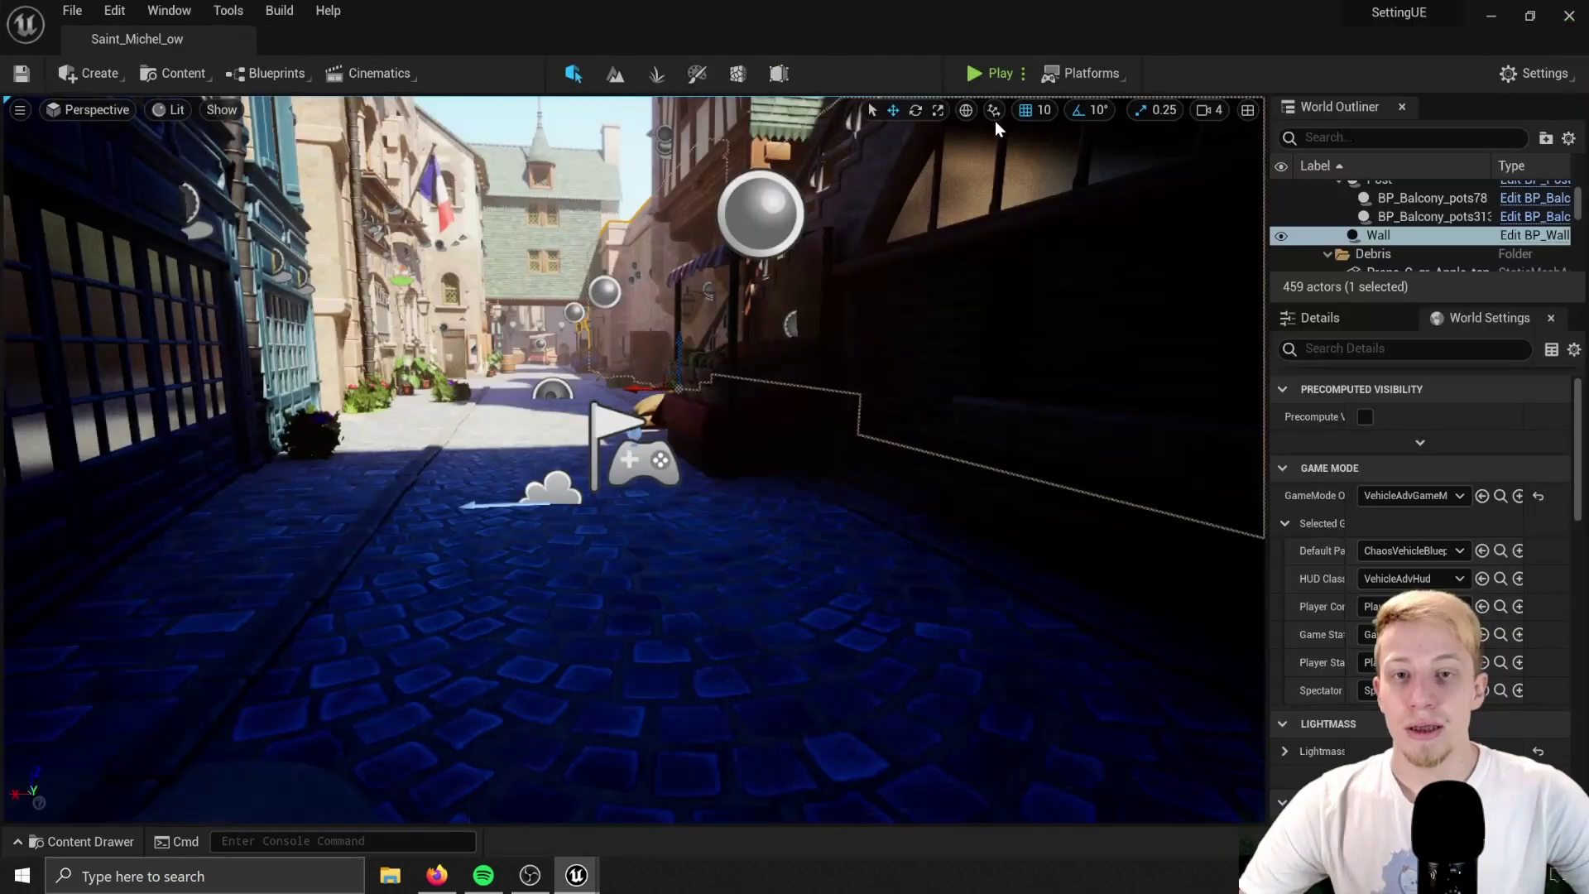
pyautogui.click(997, 78)
pyautogui.hotkey('shift', 'F1')
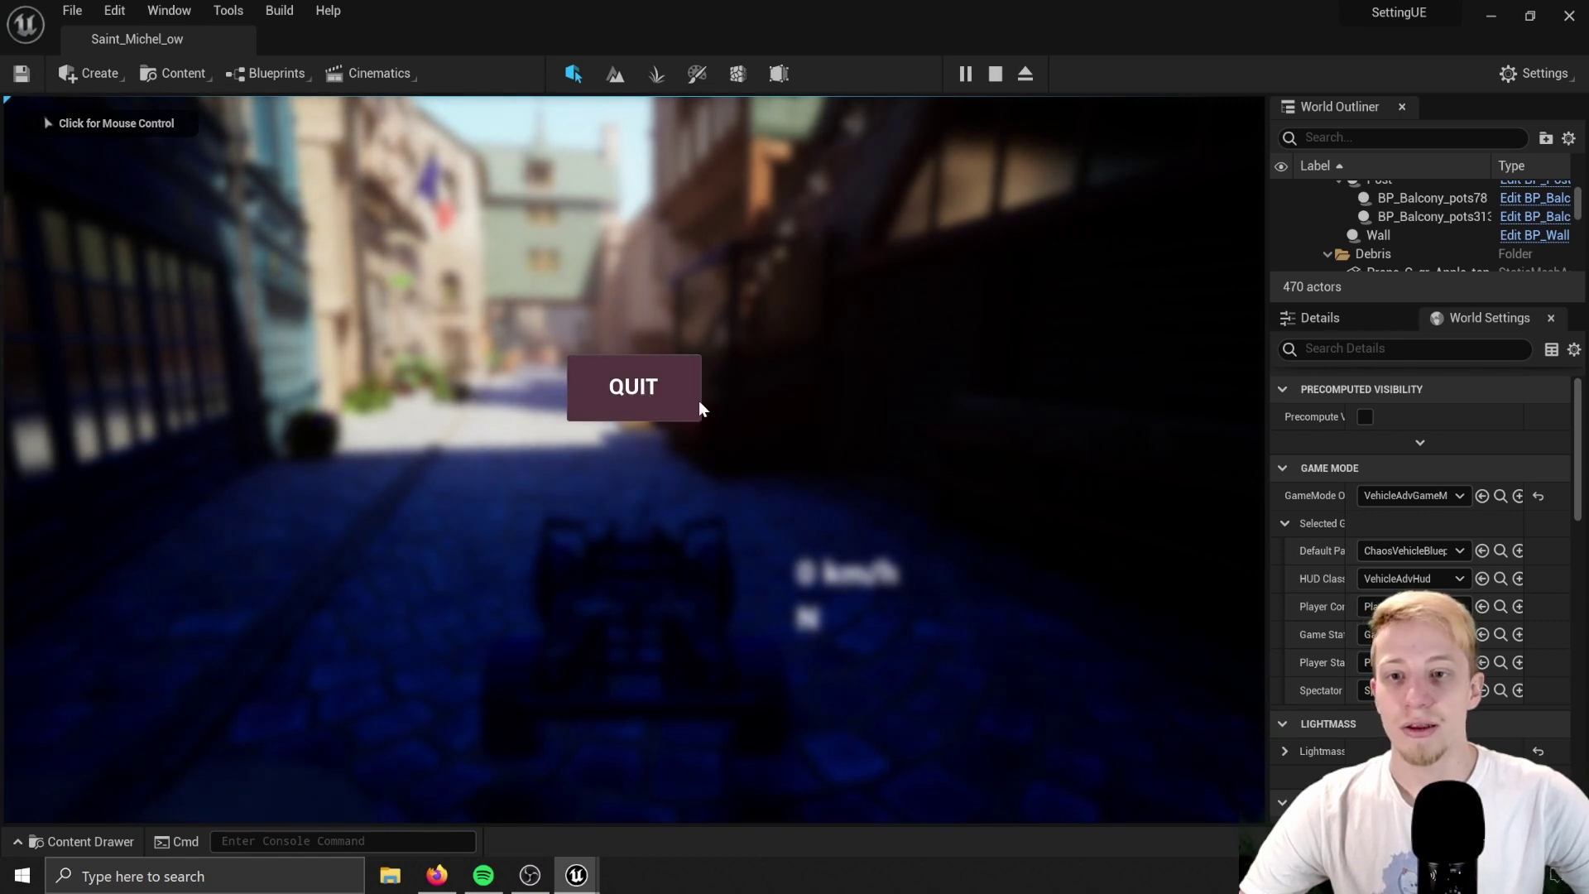
pyautogui.click(633, 389)
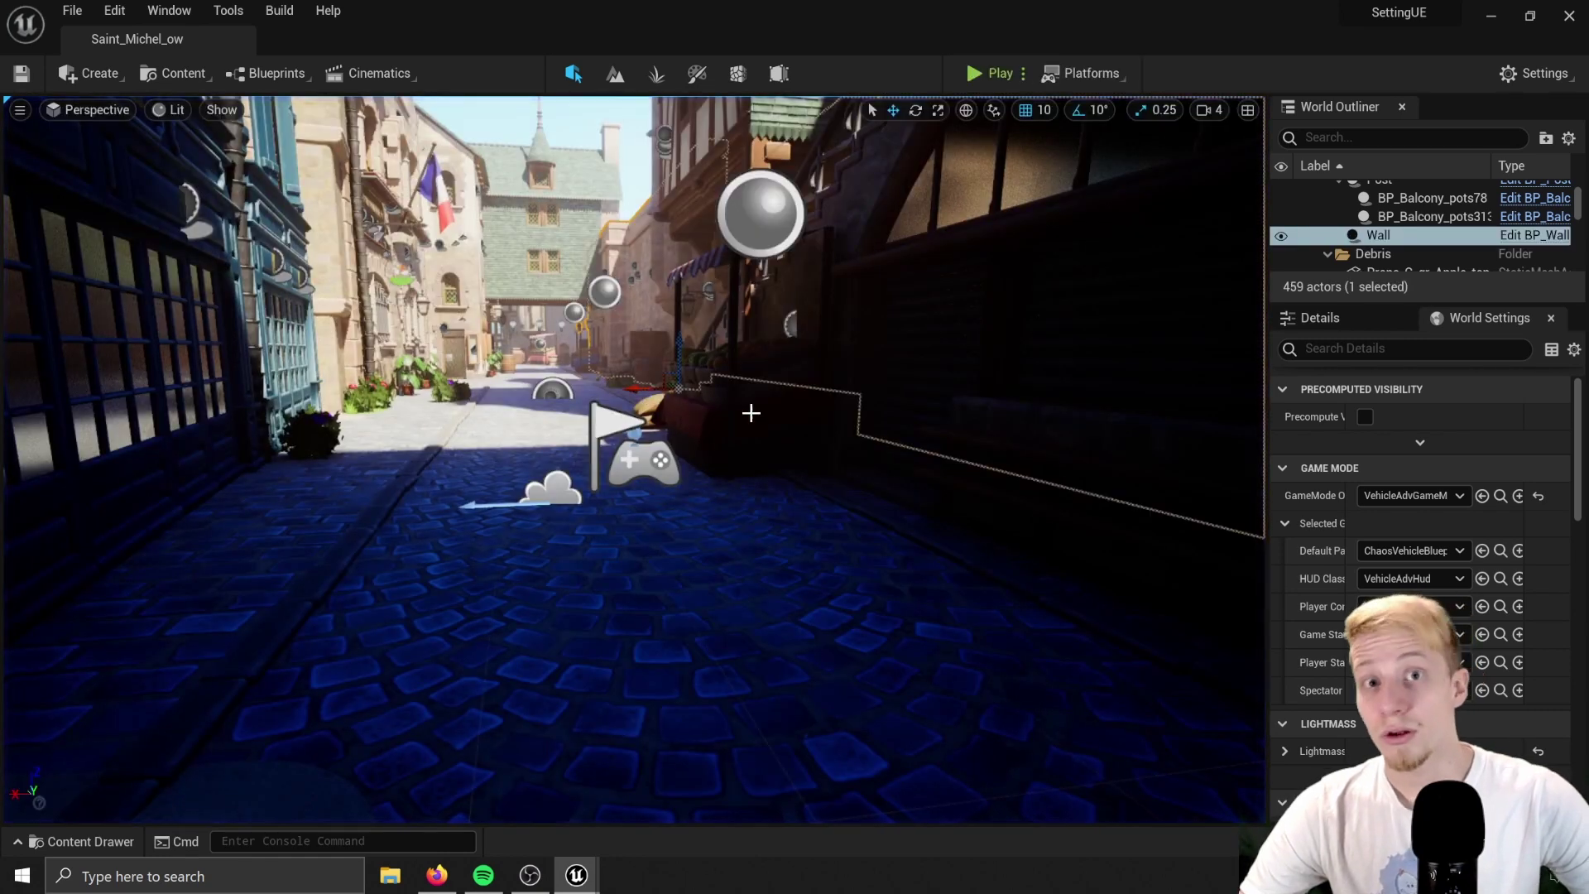
pyautogui.hotkey('alt', 'p')
pyautogui.hotkey('shift', 'F1')
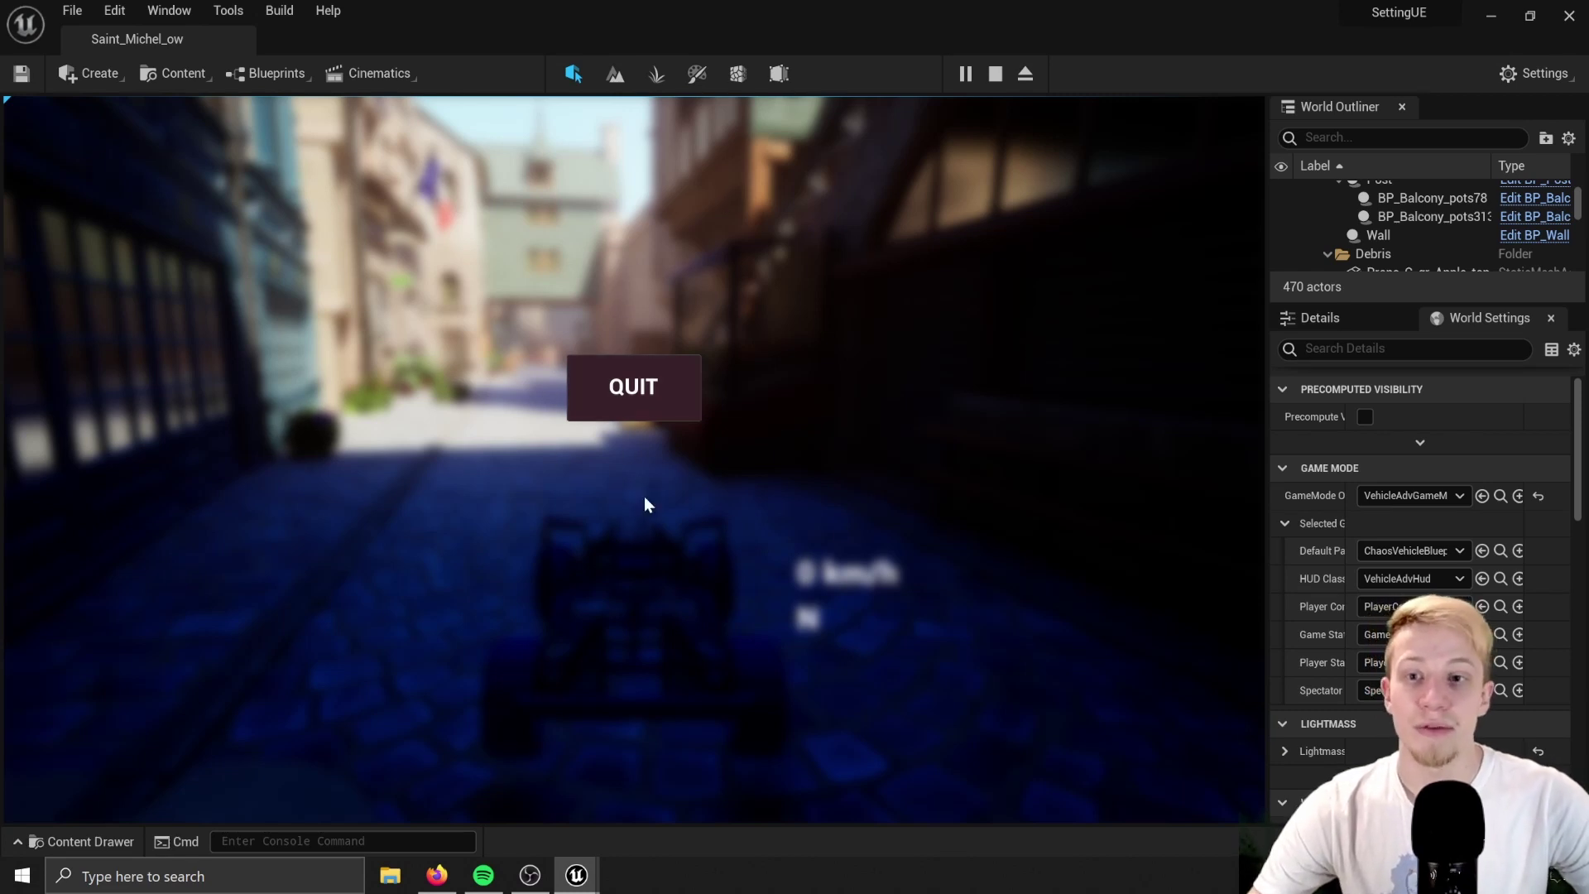
pyautogui.click(633, 387)
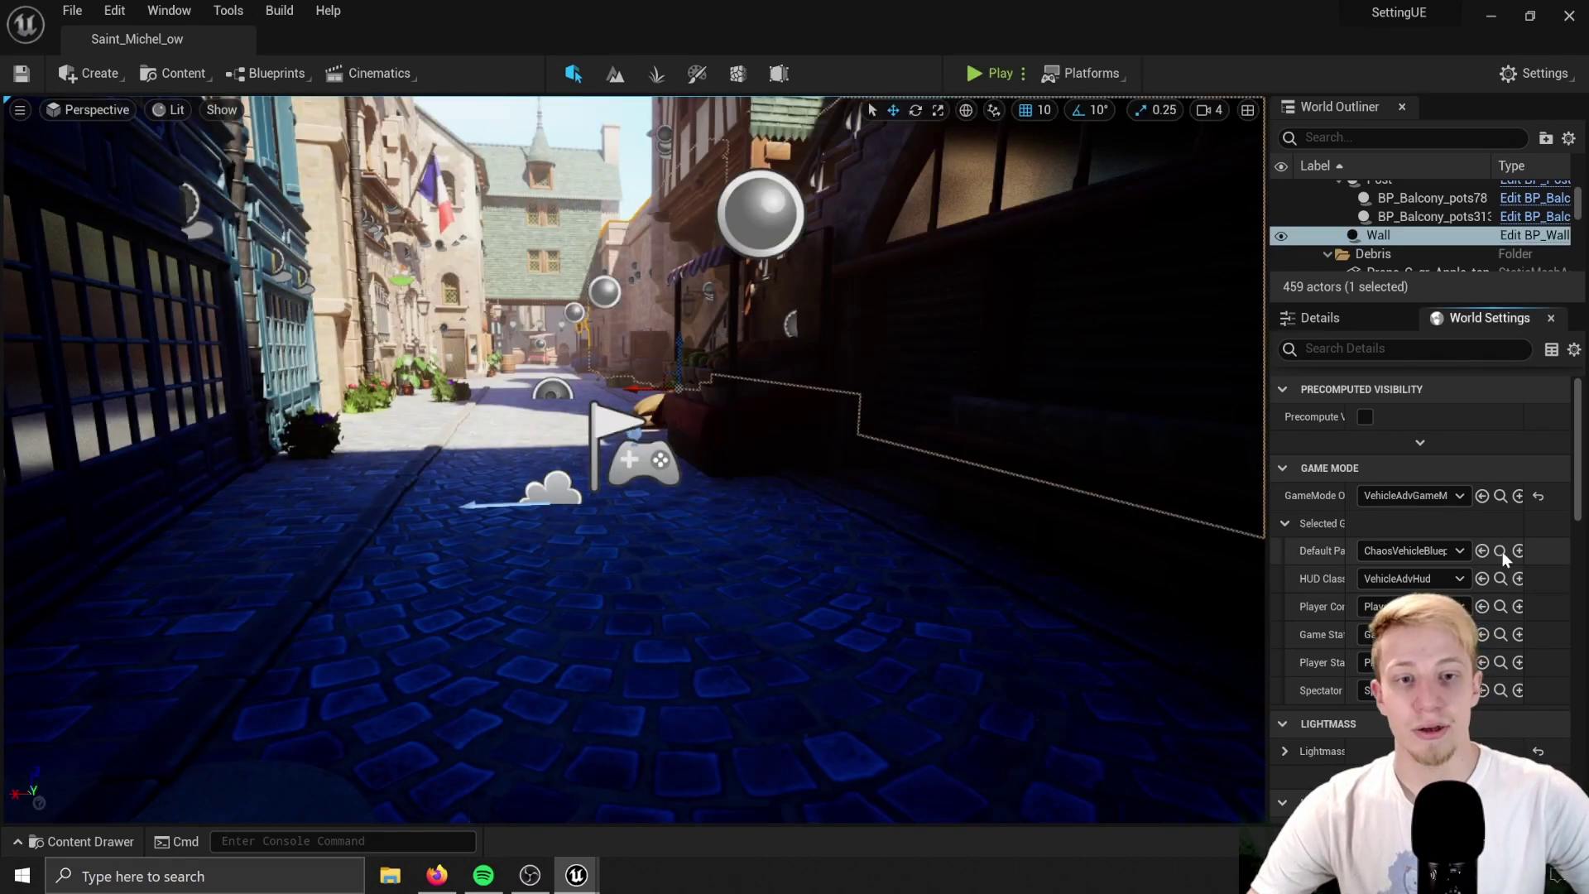
# In ChaosVehicleBlueprint, follow Add to Viewport with Set Game Paused, Paused ticked.
pyautogui.click(1501, 553)
pyautogui.doubleClick(451, 694)
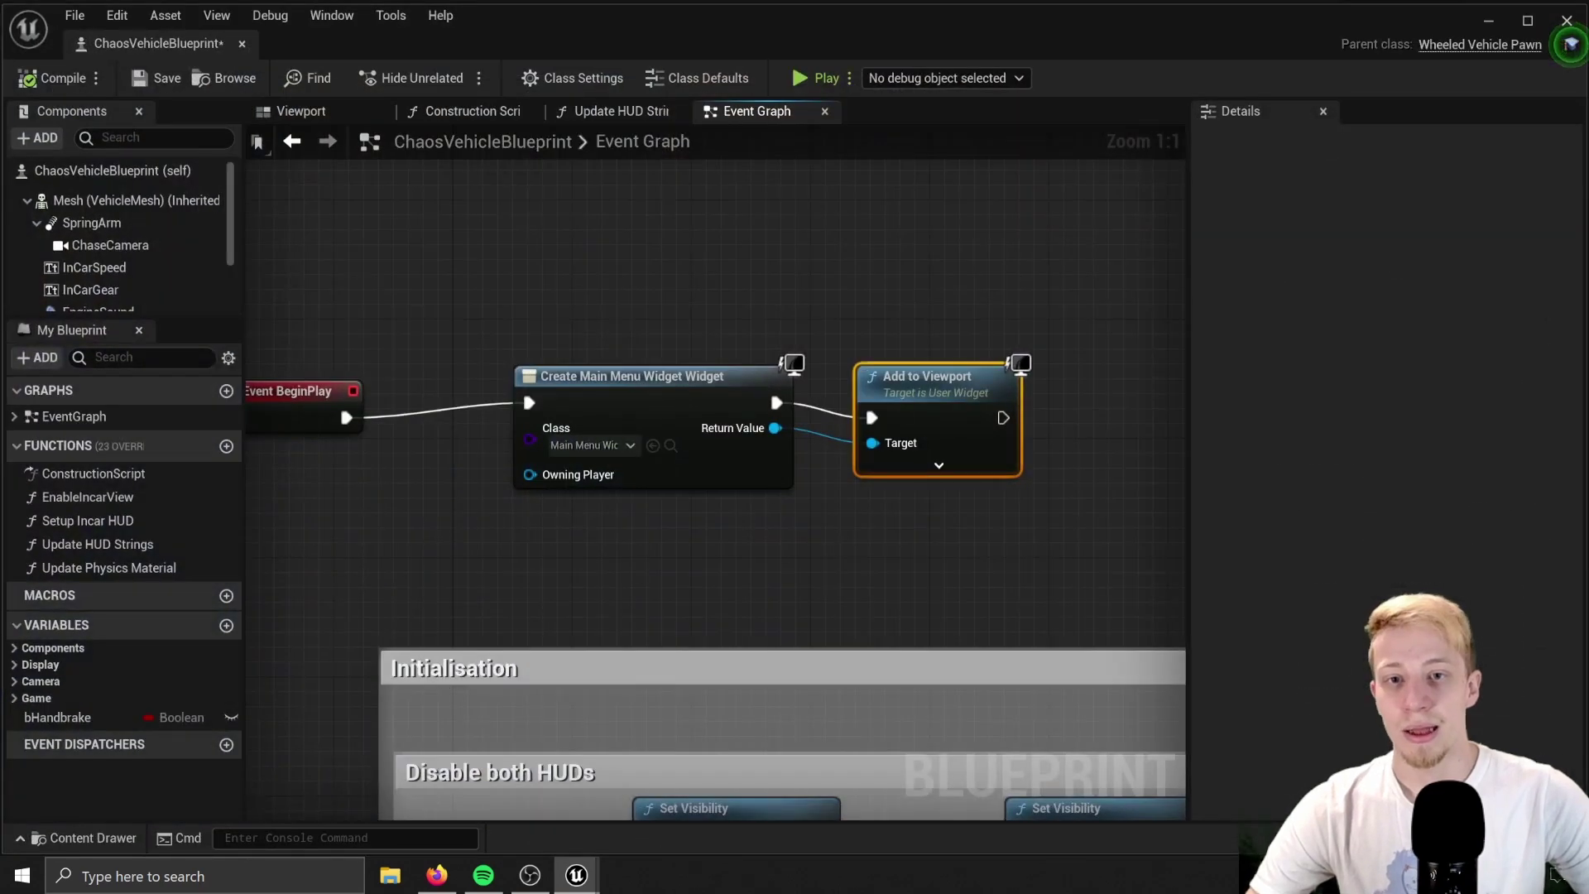
pyautogui.moveTo(996, 420); pyautogui.dragTo(687, 425, button='right')
pyautogui.moveTo(693, 423); pyautogui.dragTo(871, 430)
pyautogui.write('set g')
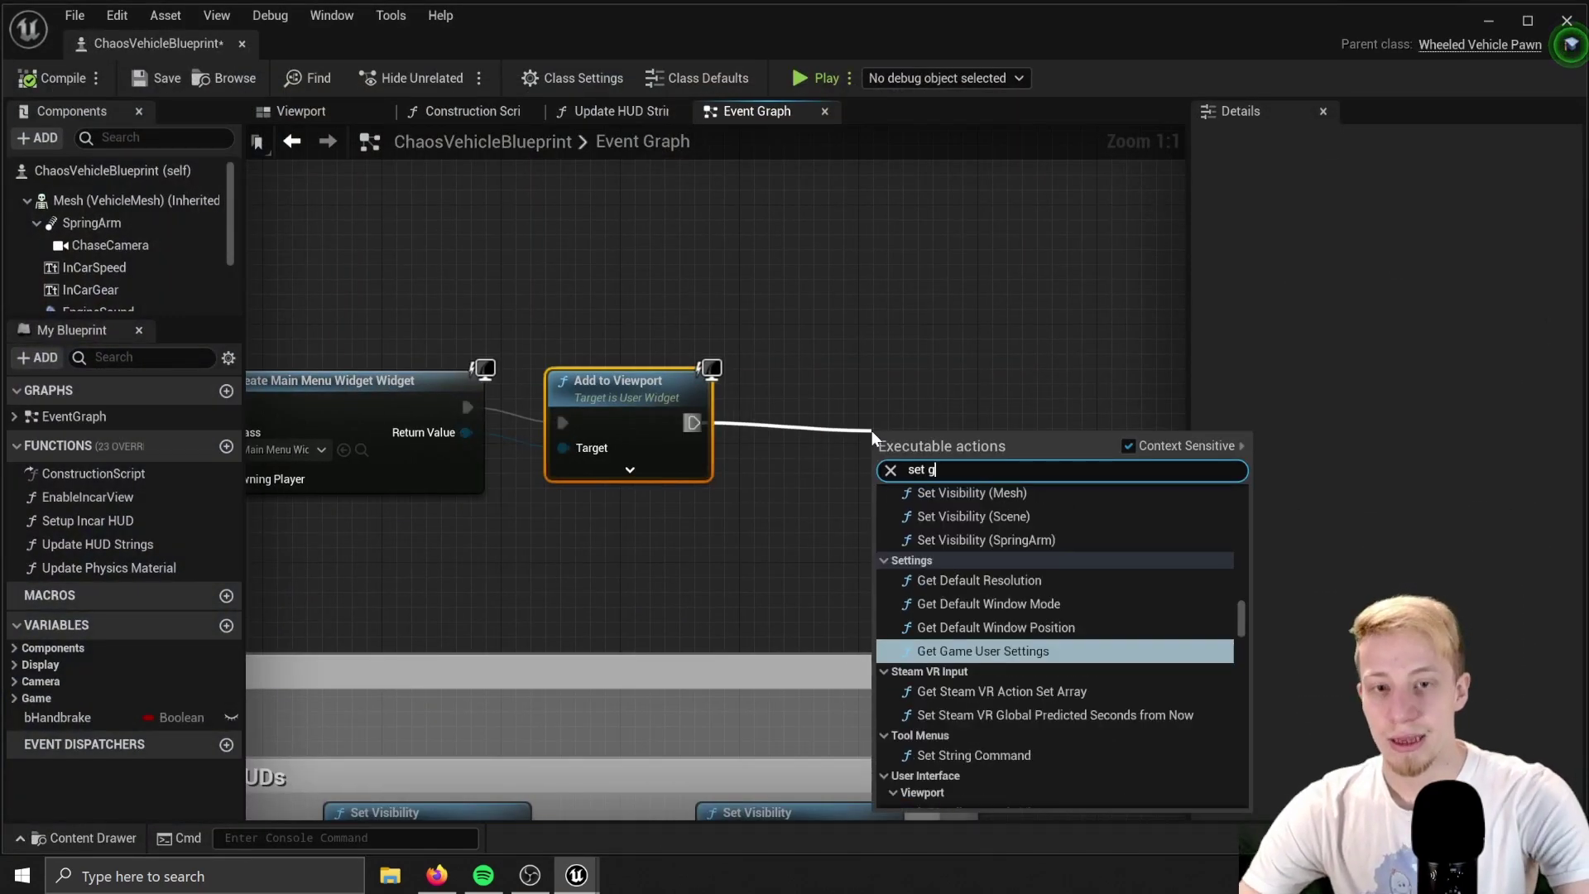
pyautogui.write('ame')
pyautogui.press('Return')
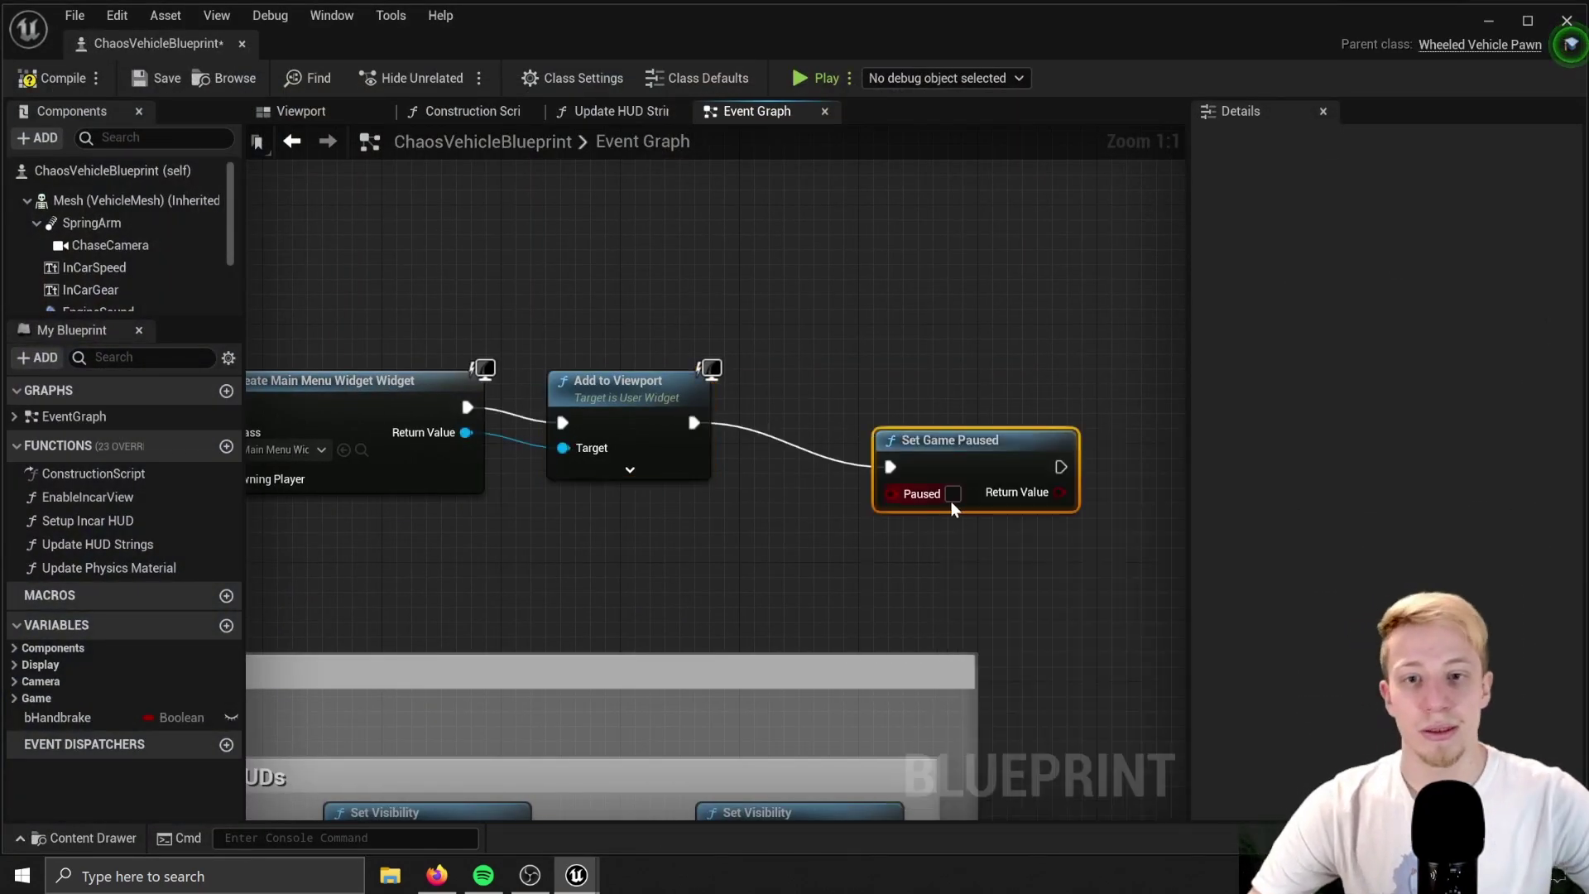
pyautogui.click(954, 493)
pyautogui.moveTo(954, 496); pyautogui.dragTo(861, 418, button='right')
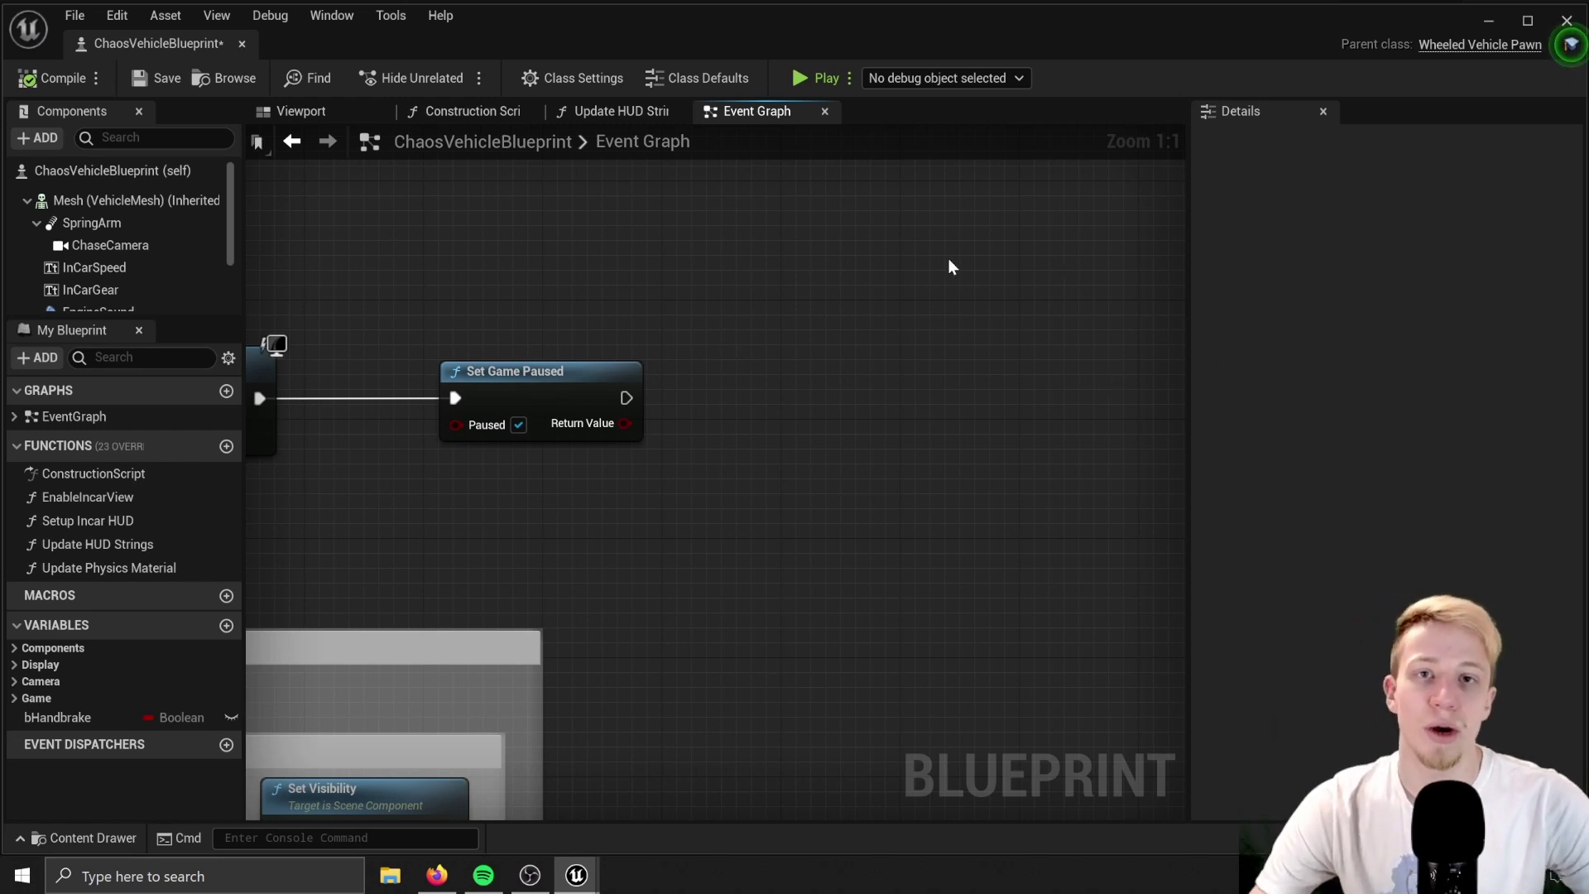
# Add Set Input Mode UI Only after Set Game Paused, with the menu widget as its focus widget.
pyautogui.moveTo(627, 398); pyautogui.dragTo(796, 381)
pyautogui.write('se')
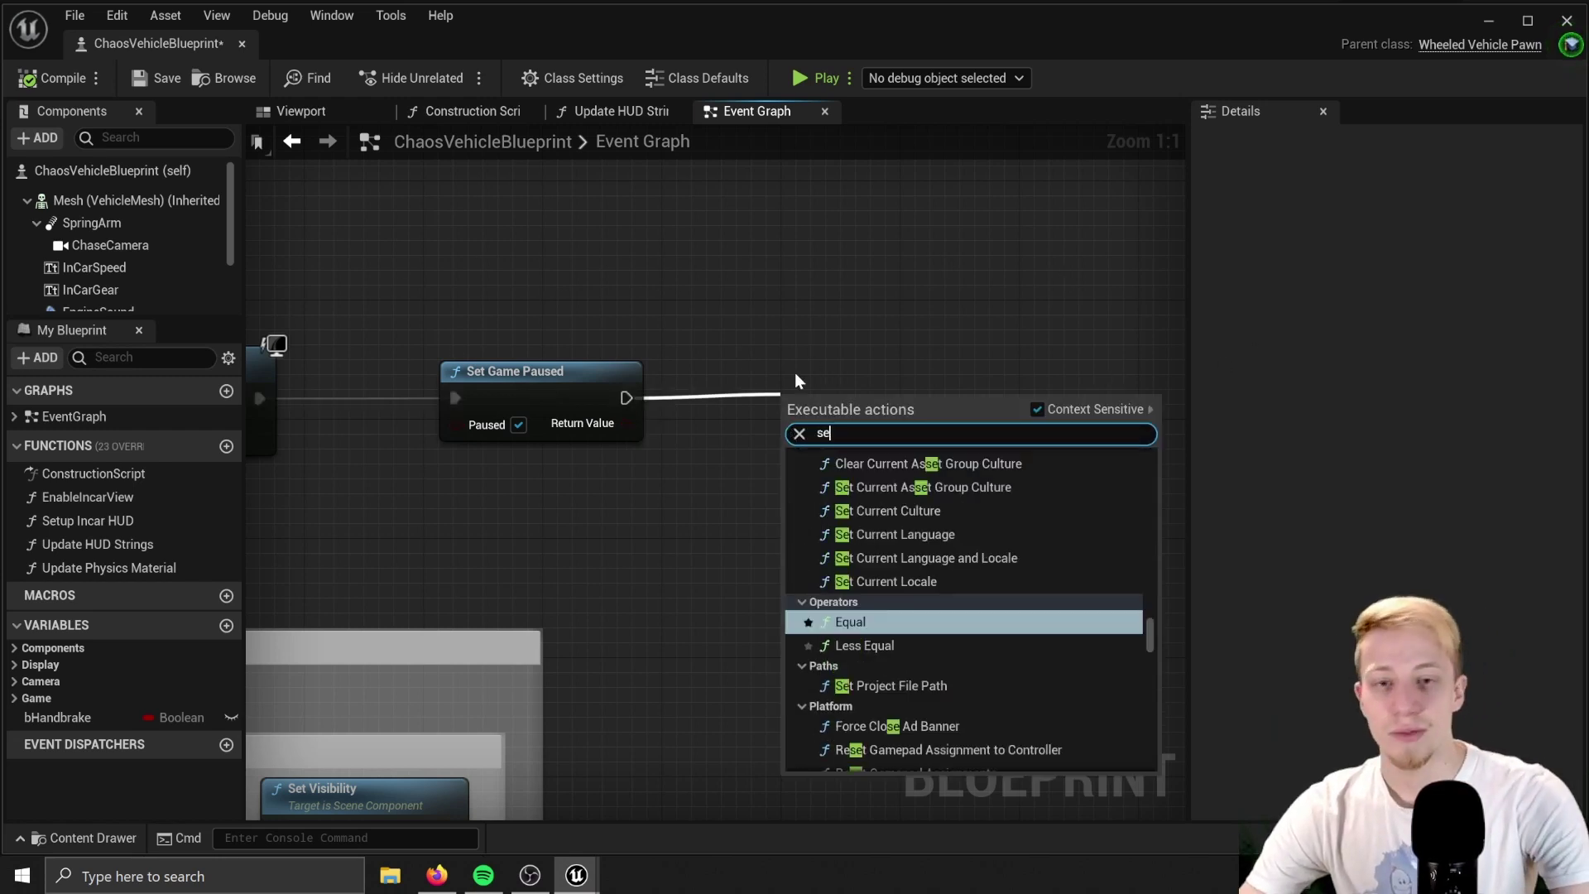
pyautogui.write('t ui')
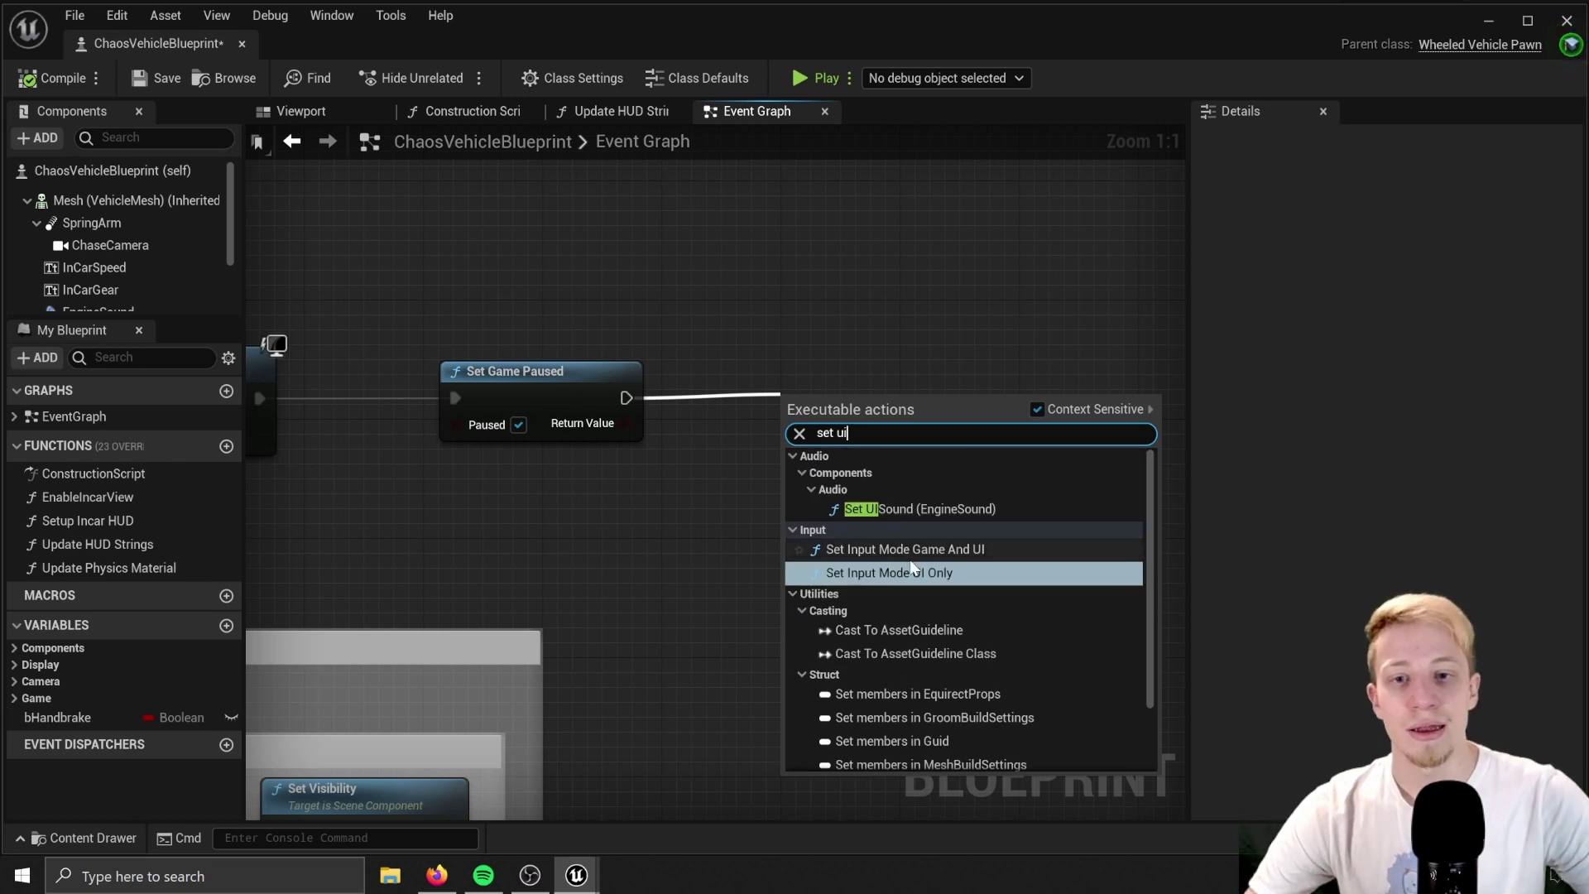
pyautogui.click(836, 573)
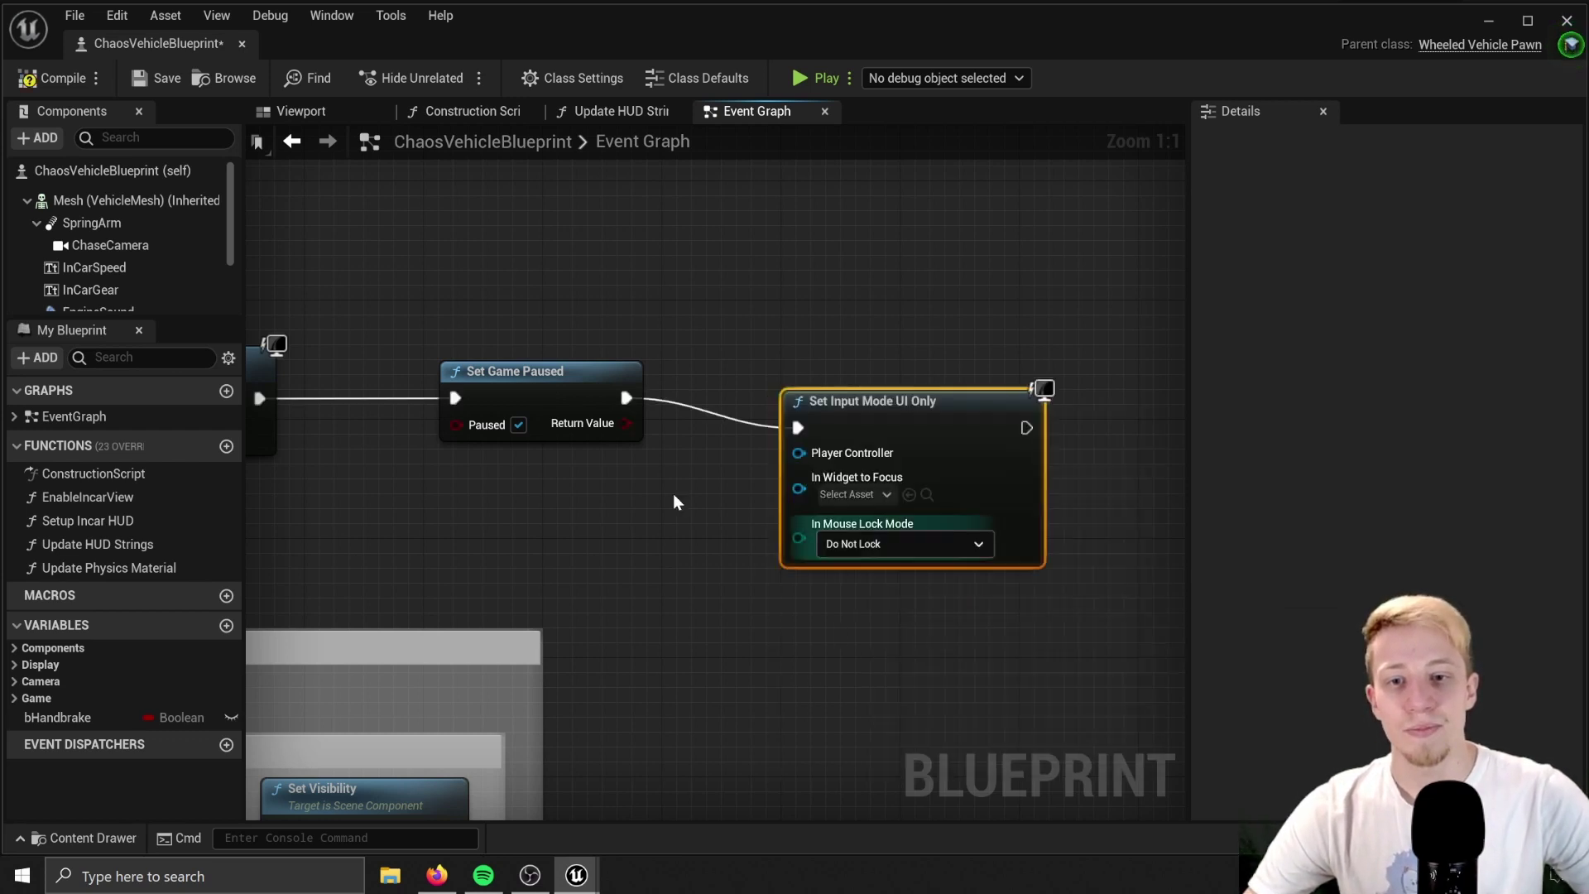
pyautogui.moveTo(429, 427); pyautogui.dragTo(762, 388, button='right')
pyautogui.moveTo(1027, 397); pyautogui.dragTo(1176, 330, button='right')
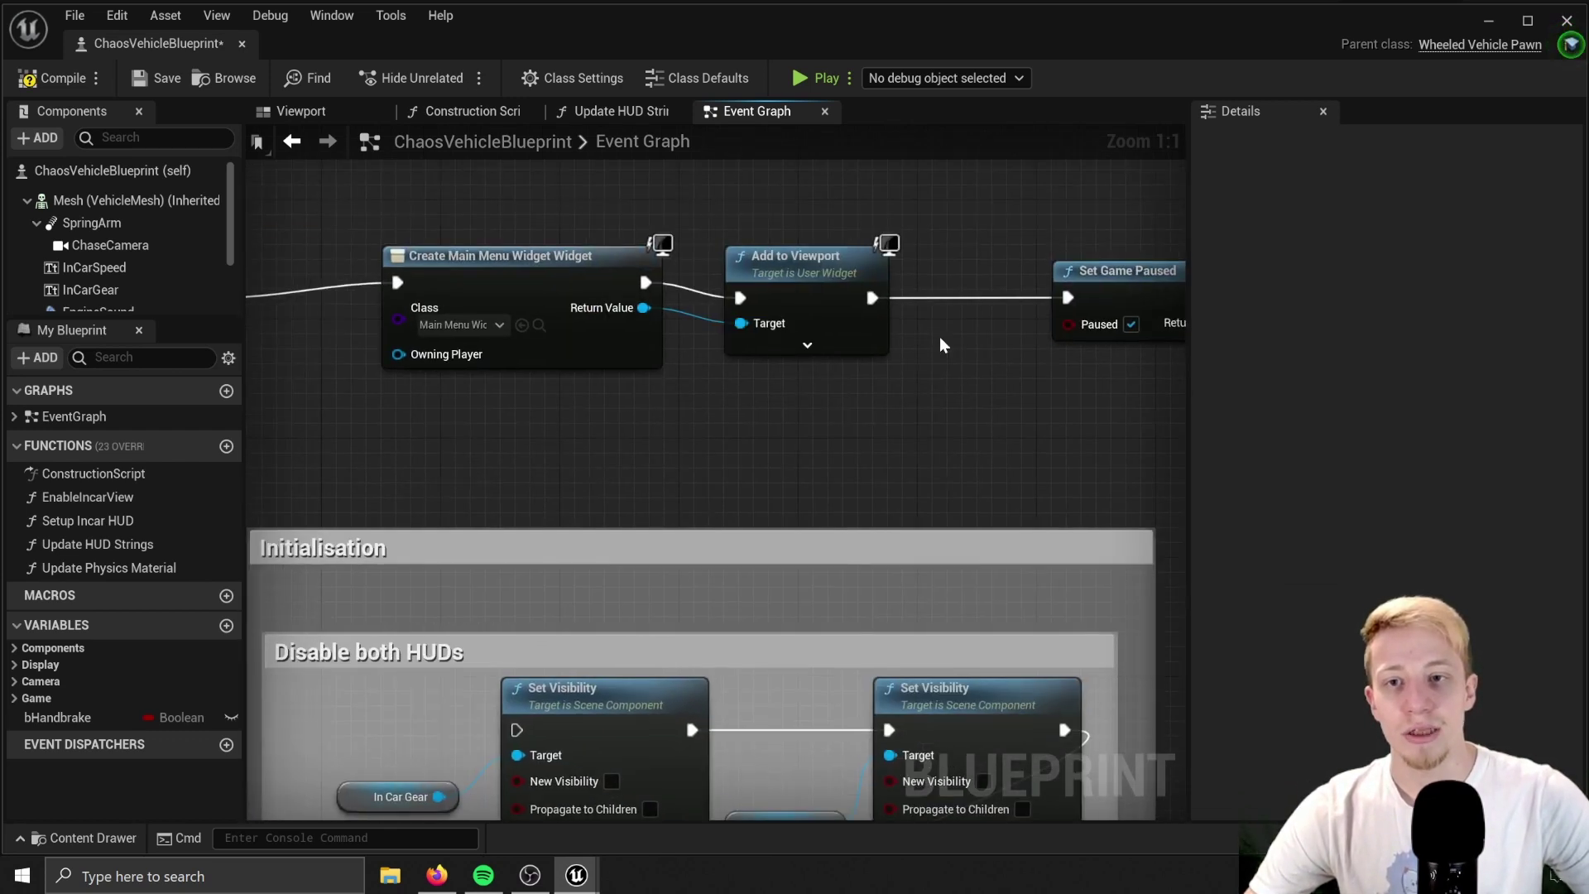
pyautogui.moveTo(649, 309); pyautogui.dragTo(1043, 358)
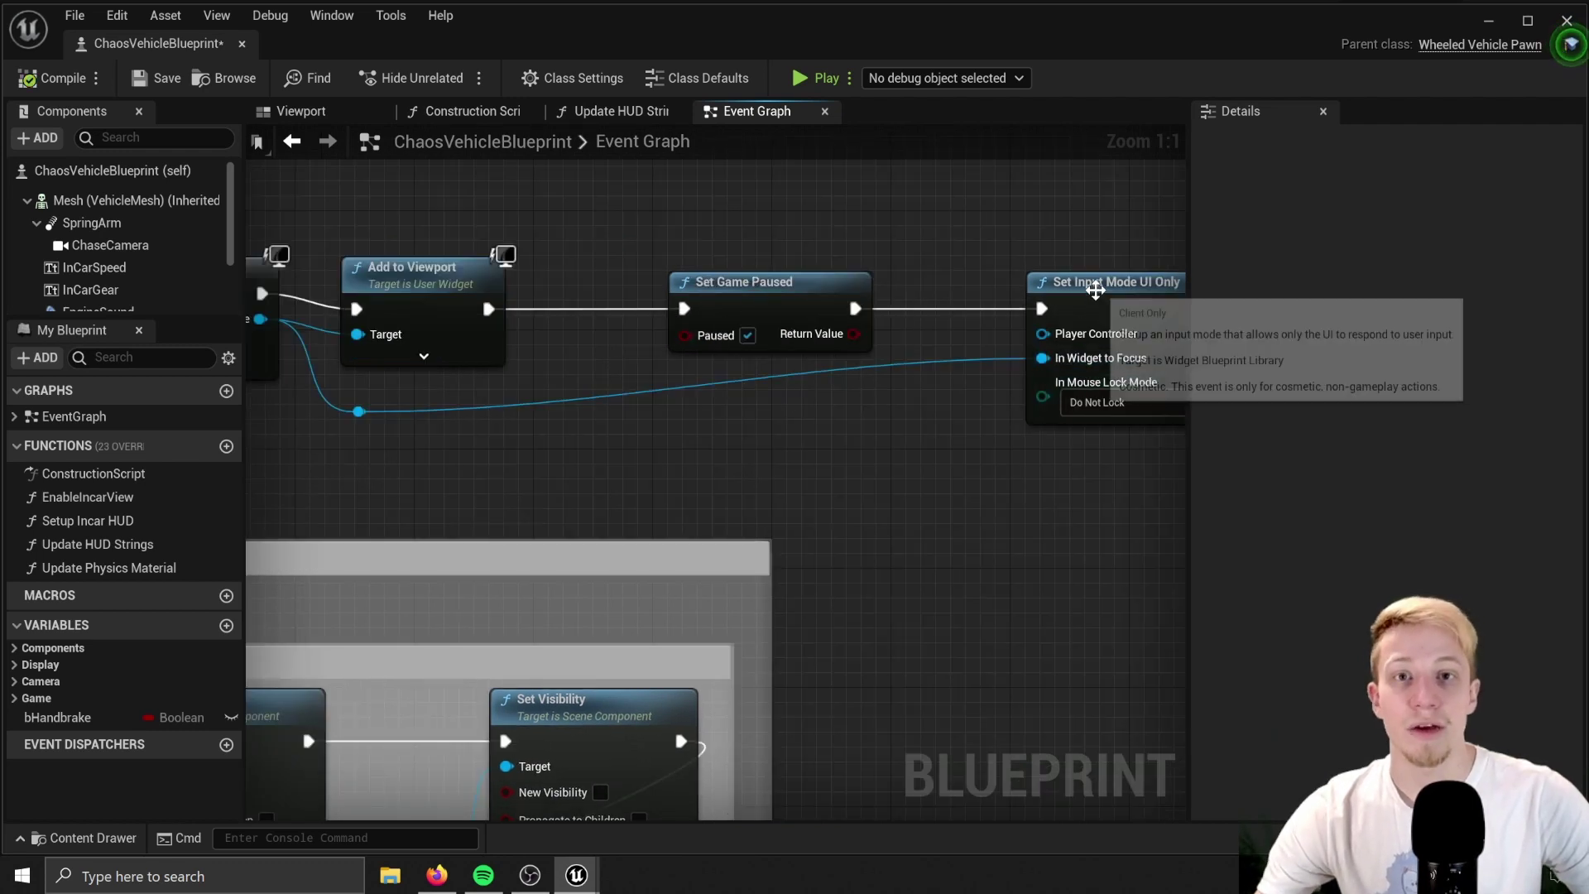
pyautogui.moveTo(1185, 364); pyautogui.dragTo(452, 365, button='right')
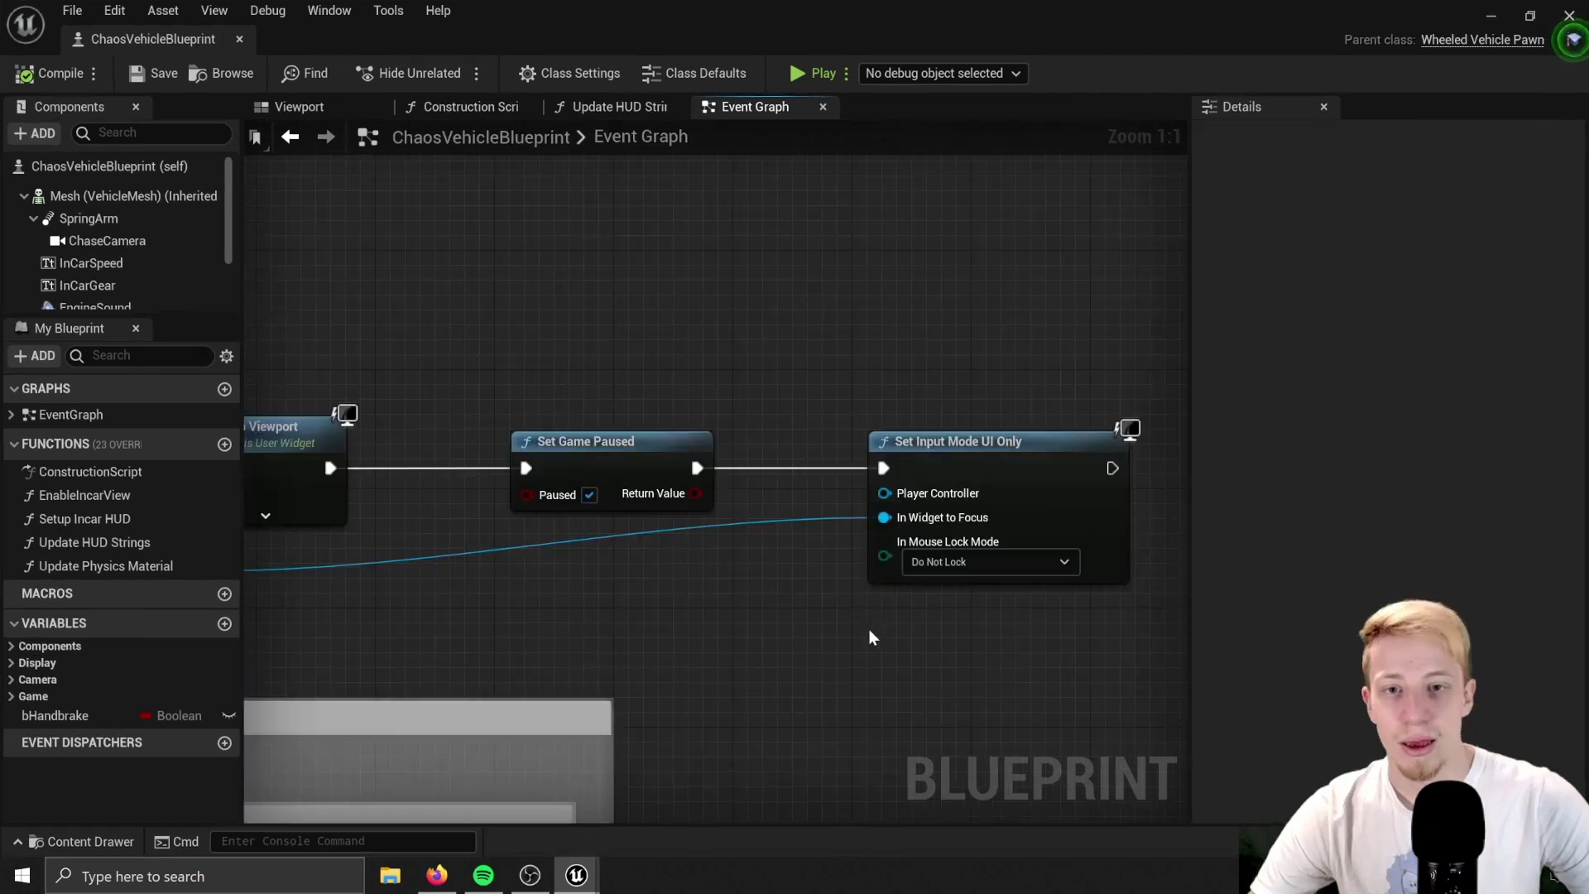
# Feed a Get Player Controller node into Set Input Mode UI Only's Player Controller input.
pyautogui.moveTo(946, 493); pyautogui.dragTo(741, 344)
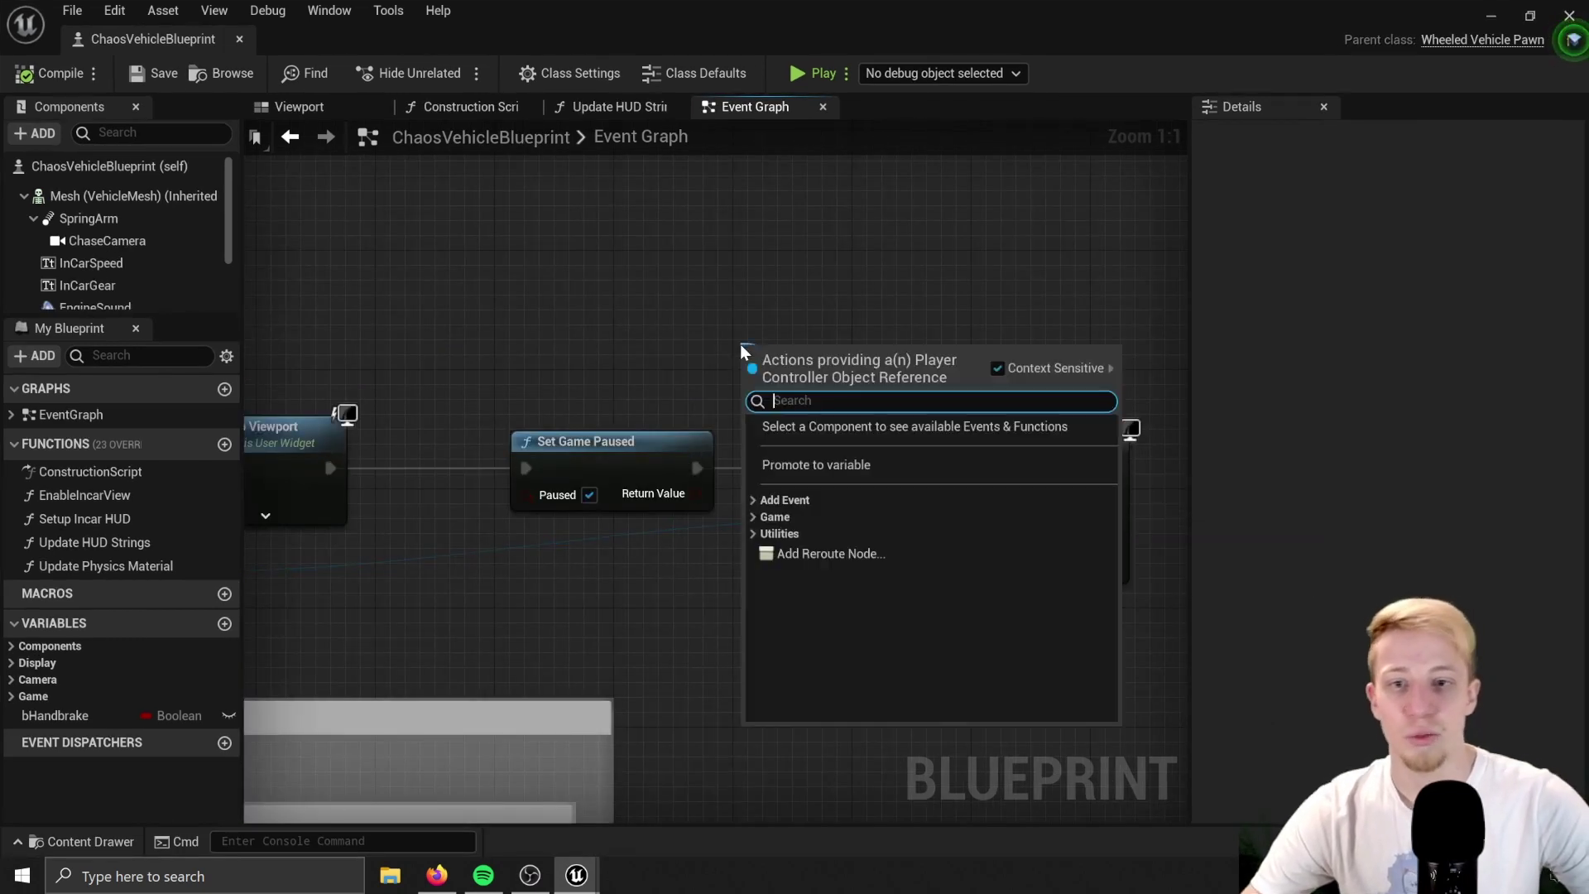
pyautogui.press('Escape')
pyautogui.moveTo(884, 493); pyautogui.dragTo(708, 311)
pyautogui.write('get ')
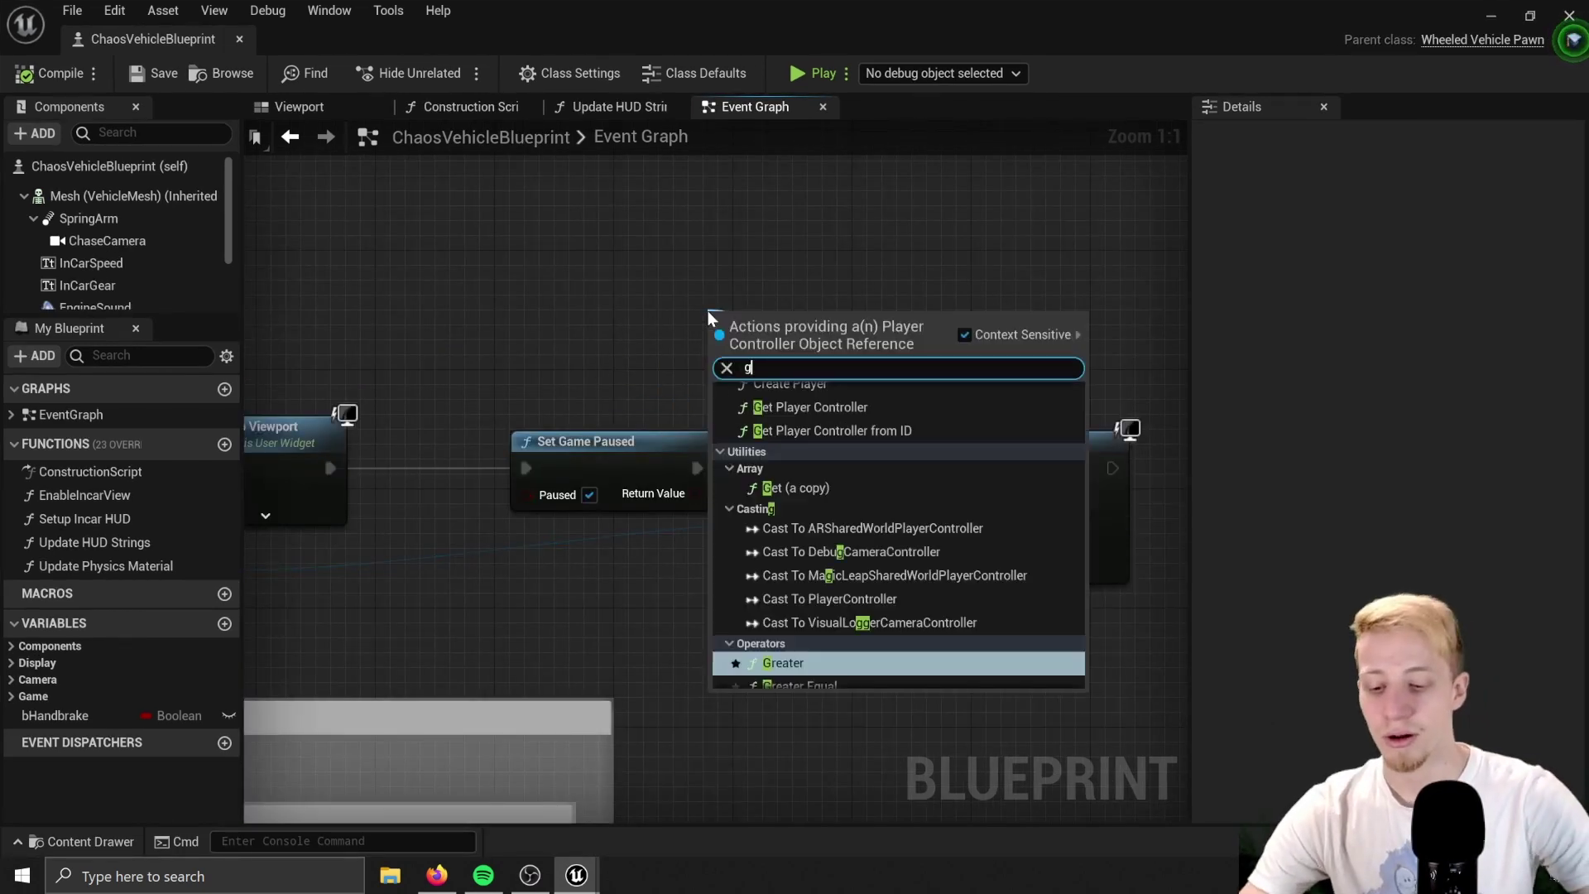
pyautogui.write('pla')
pyautogui.press('Return')
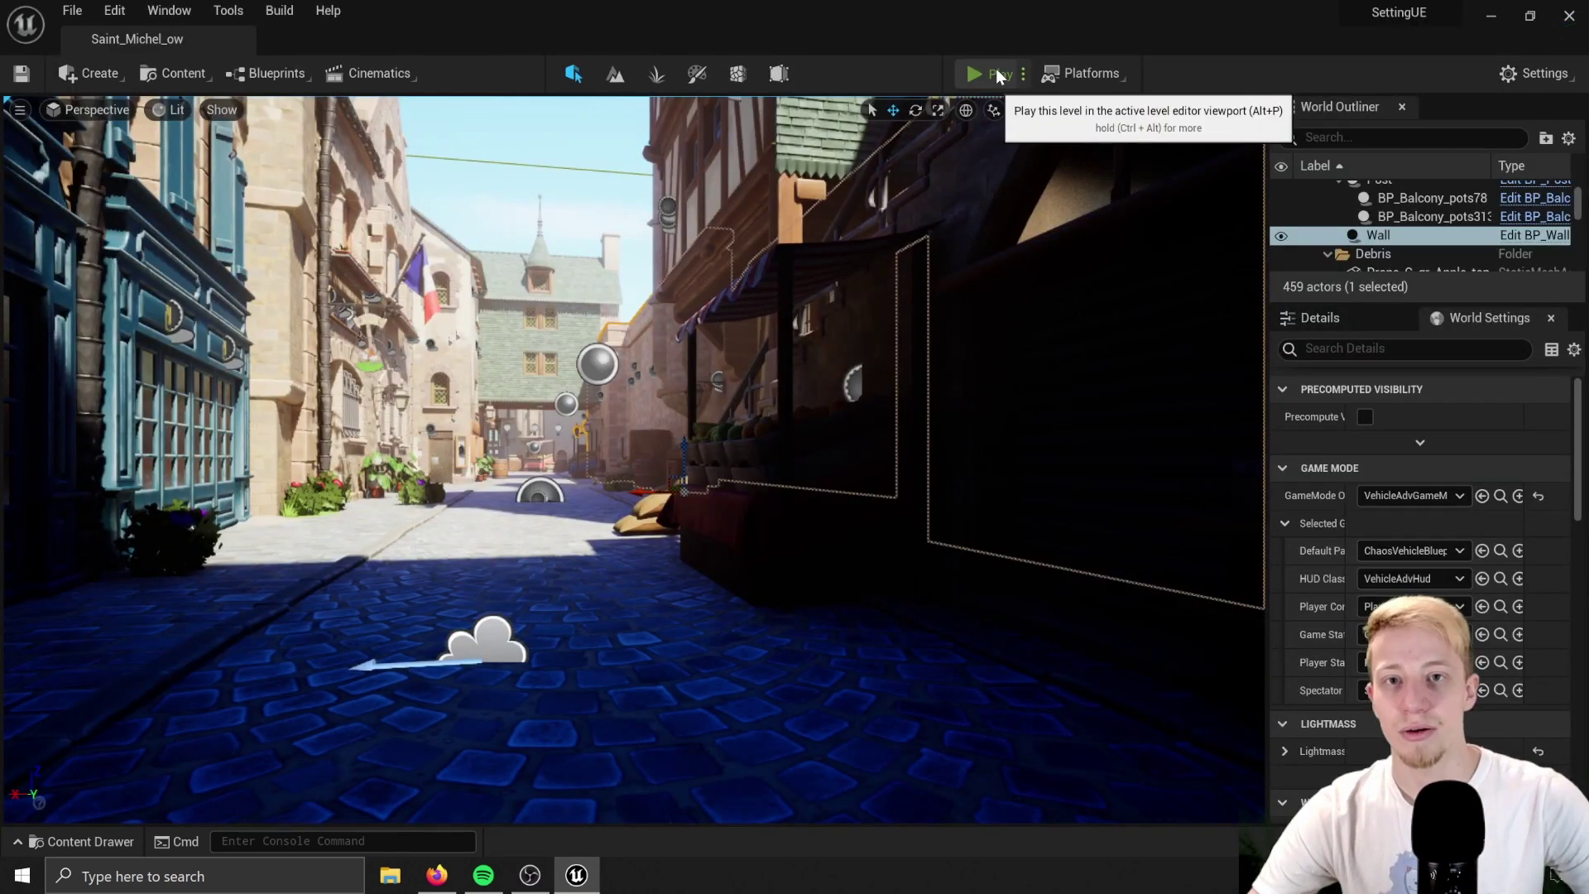
pyautogui.click(998, 76)
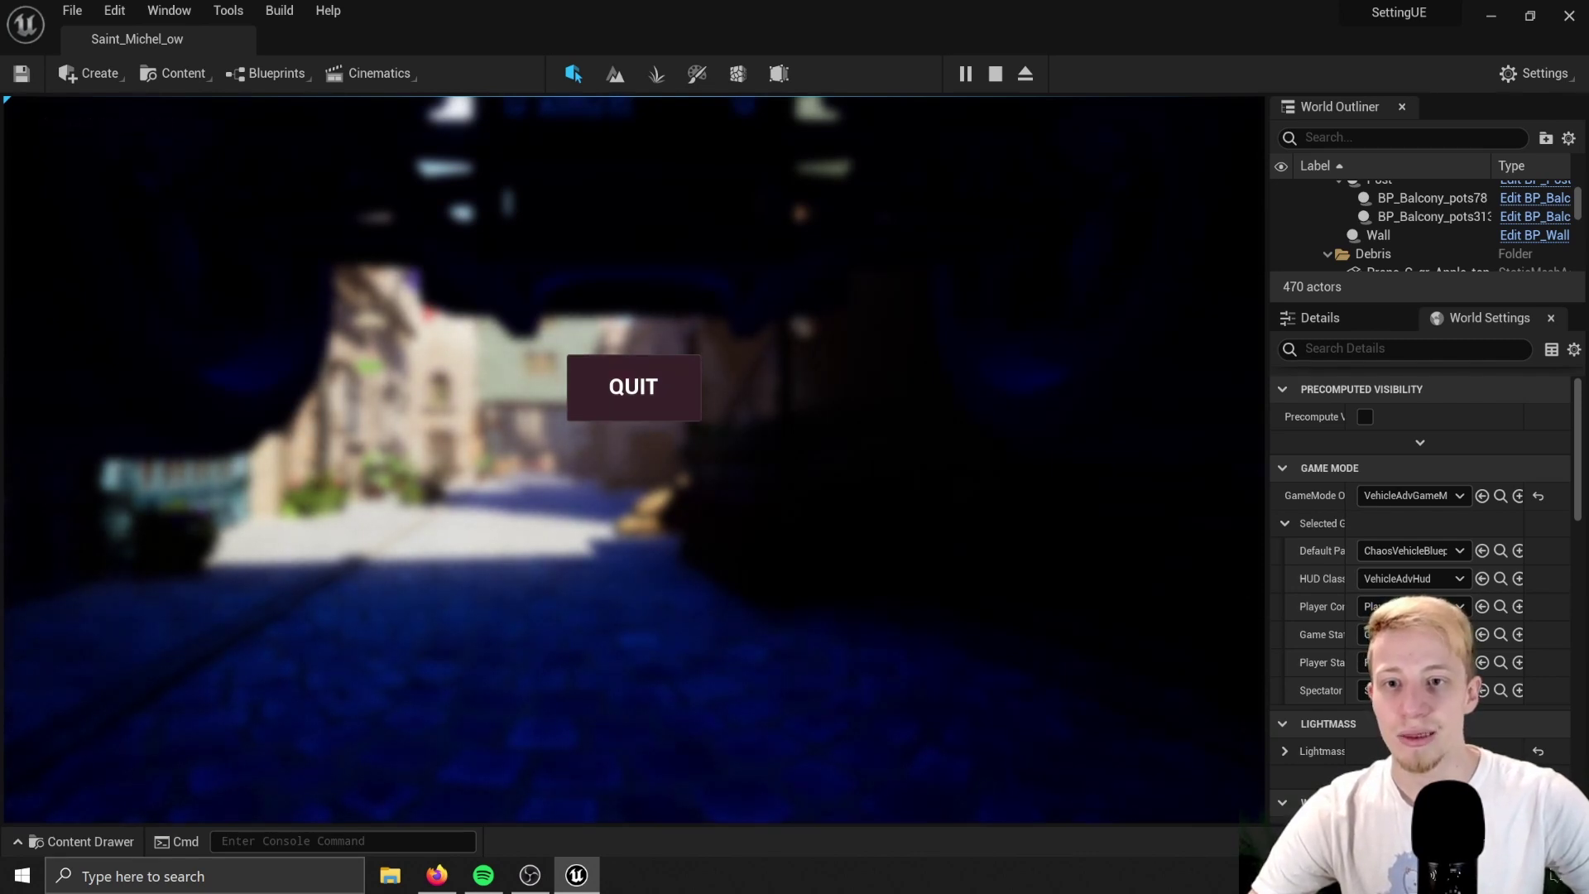
pyautogui.press('Escape')
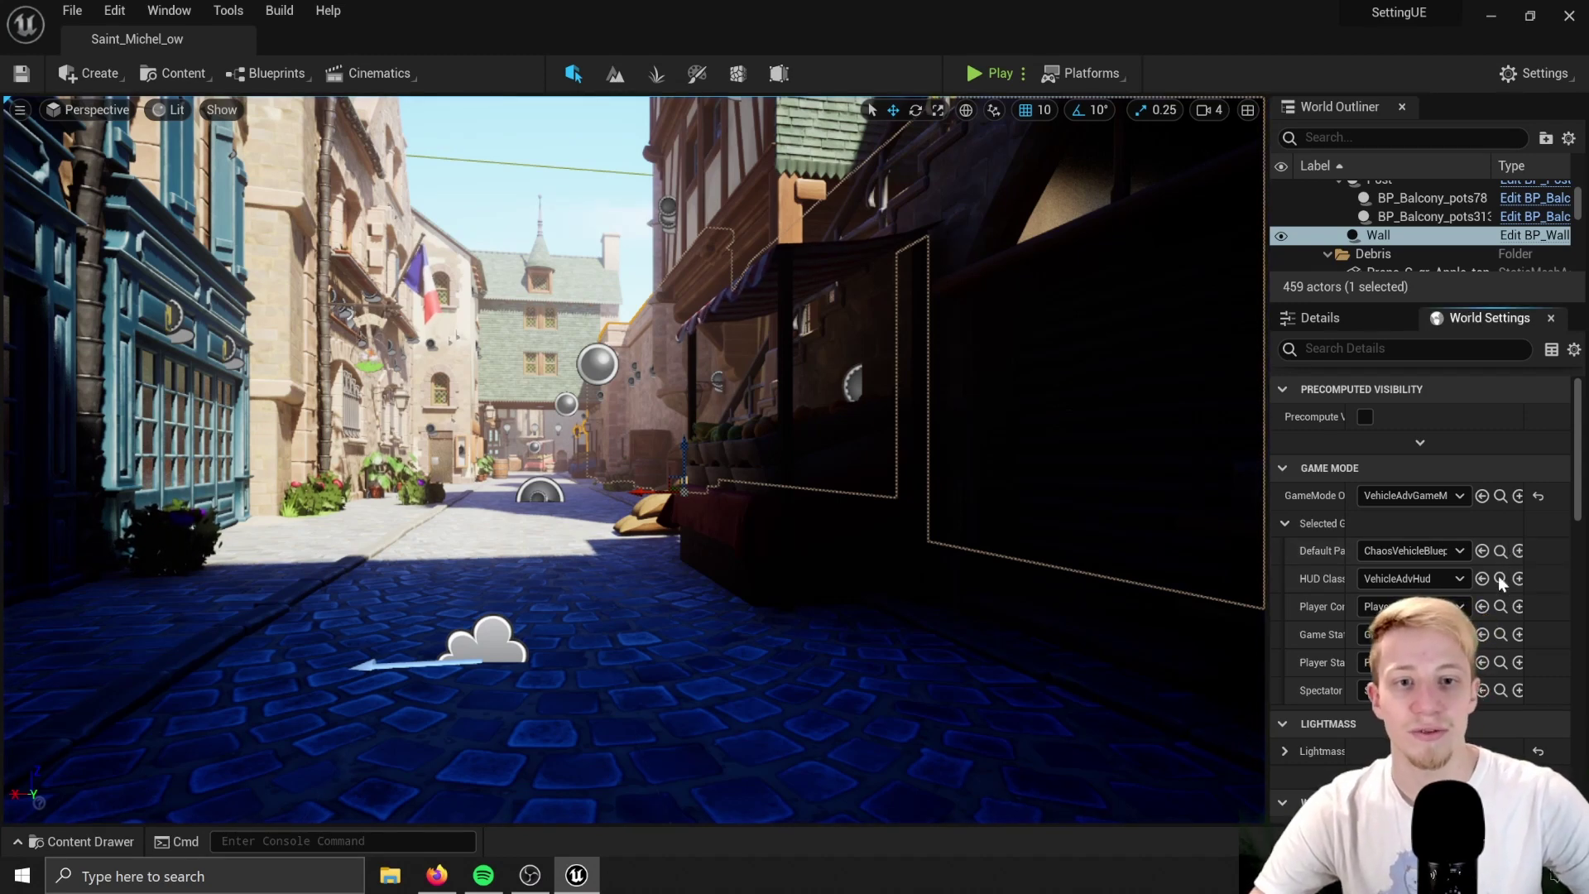
# Open ChaosVehicleBlueprint and bring the input-mode nodes and Get Player Controller into view.
pyautogui.click(1497, 551)
pyautogui.doubleClick(423, 691)
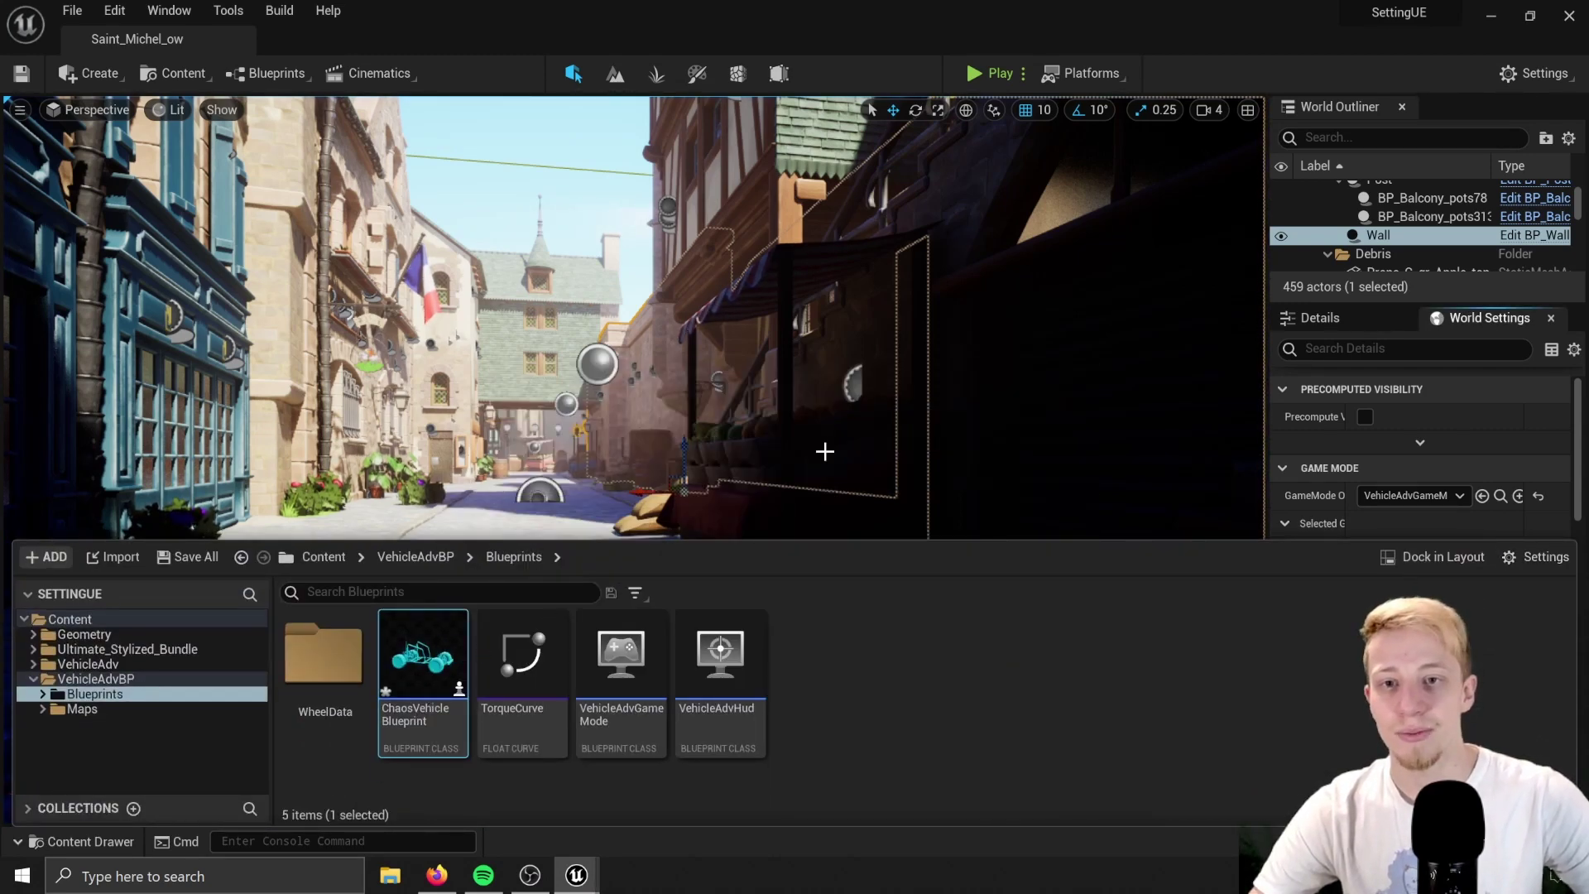
pyautogui.moveTo(907, 424); pyautogui.dragTo(693, 411, button='right')
pyautogui.moveTo(649, 464); pyautogui.dragTo(745, 476, button='right')
pyautogui.moveTo(1003, 457); pyautogui.dragTo(509, 326, button='right')
# Add a ticked Set Show Mouse Cursor after Set Input Mode UI Only, then compile.
pyautogui.moveTo(508, 326); pyautogui.dragTo(937, 389)
pyautogui.write('show')
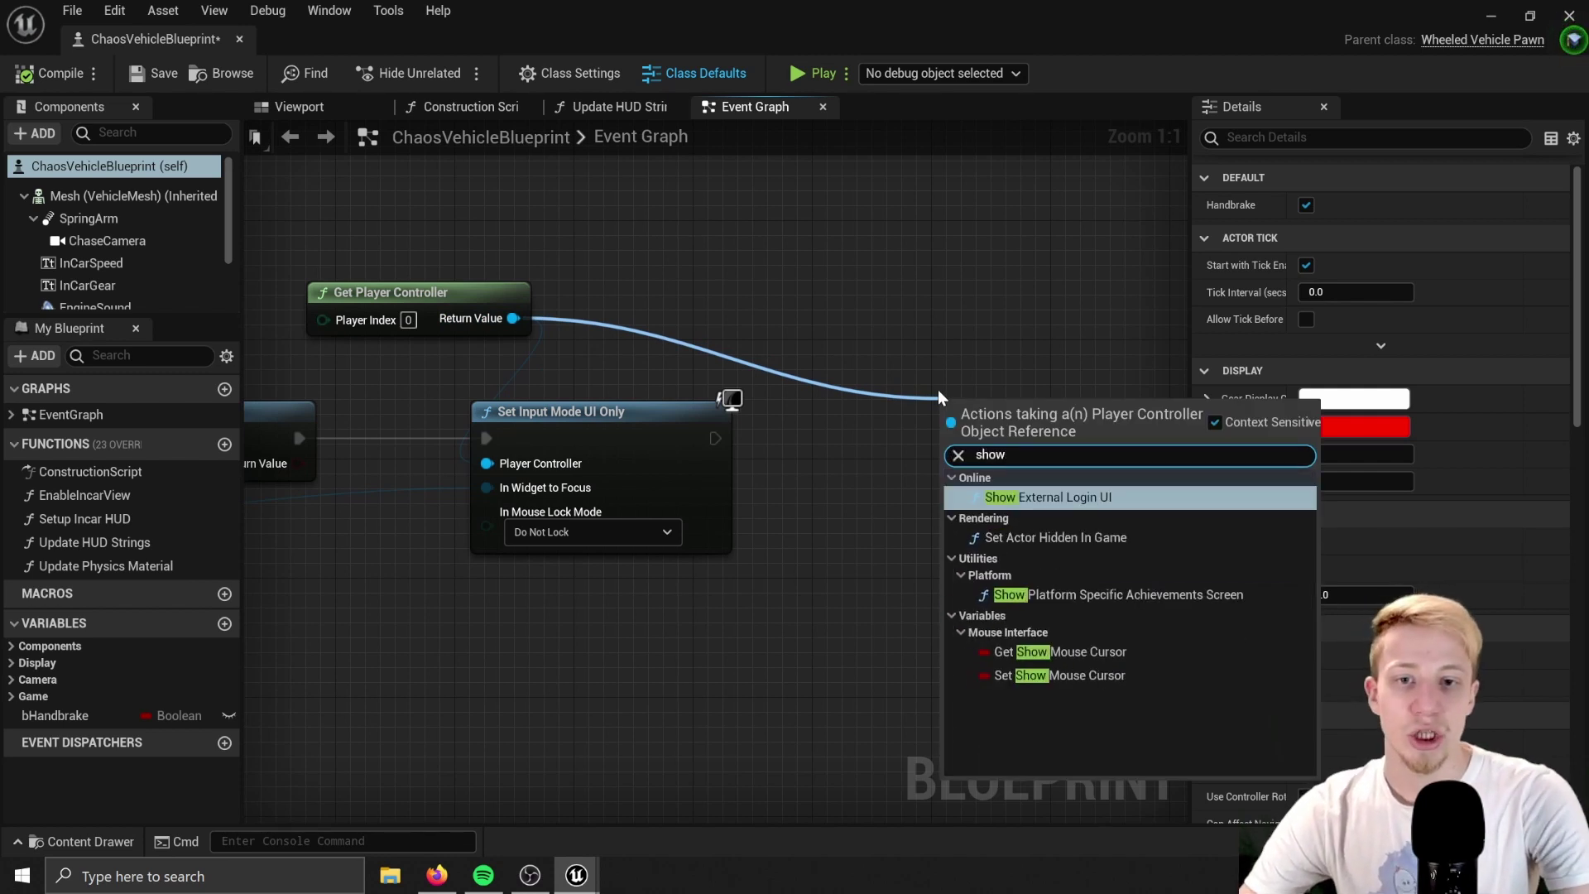
pyautogui.press('Down')
pyautogui.press('Down')
pyautogui.press('Down')
pyautogui.press('Return')
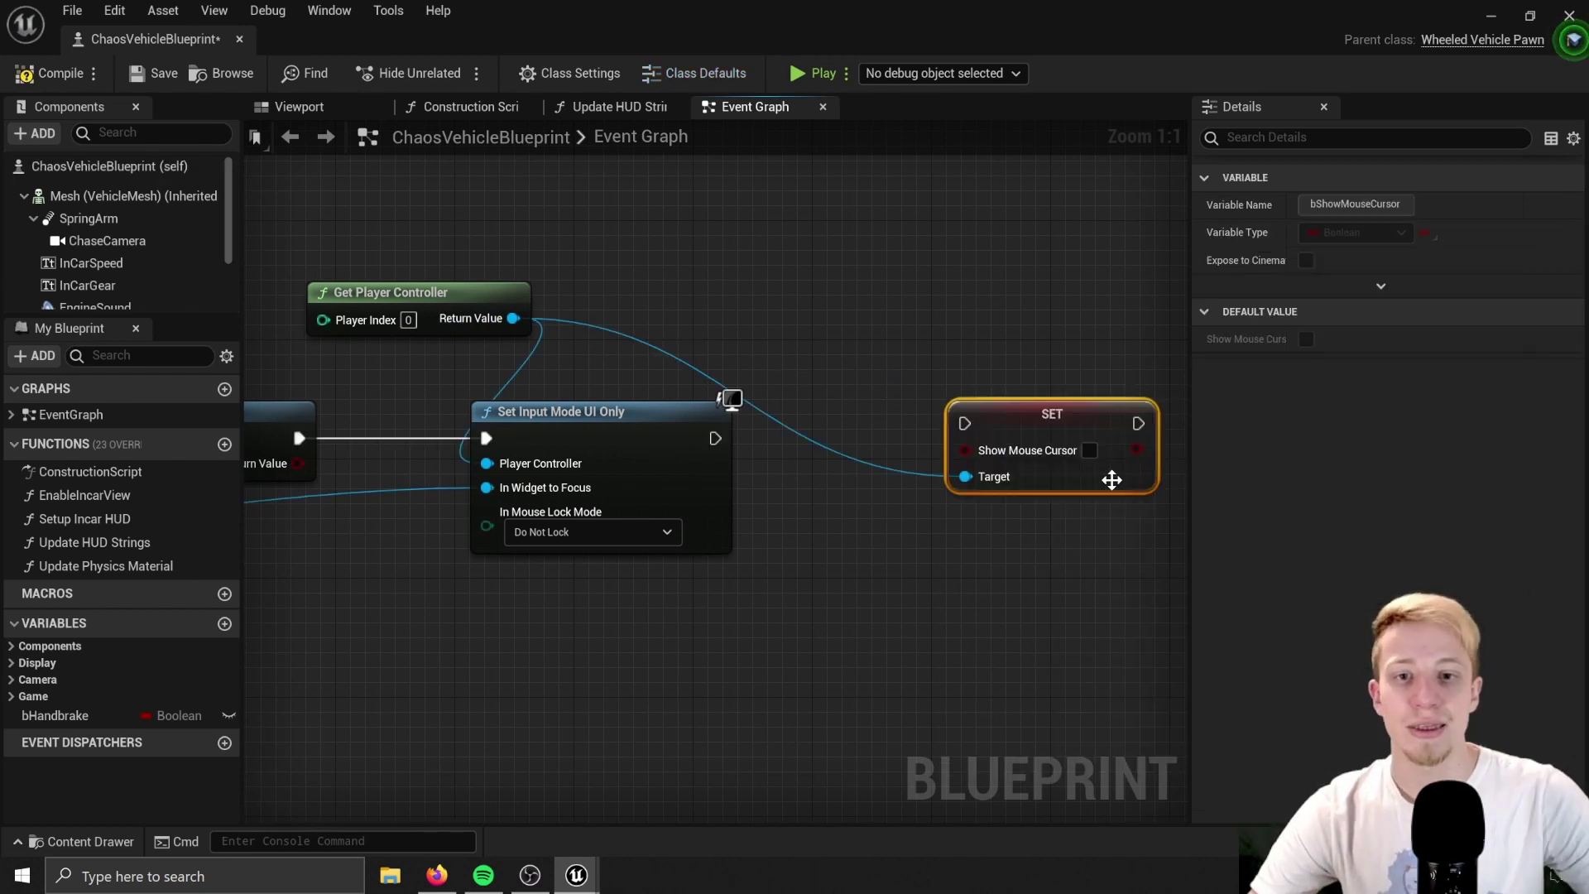
pyautogui.click(1089, 450)
pyautogui.moveTo(965, 423); pyautogui.dragTo(715, 438)
pyautogui.click(52, 73)
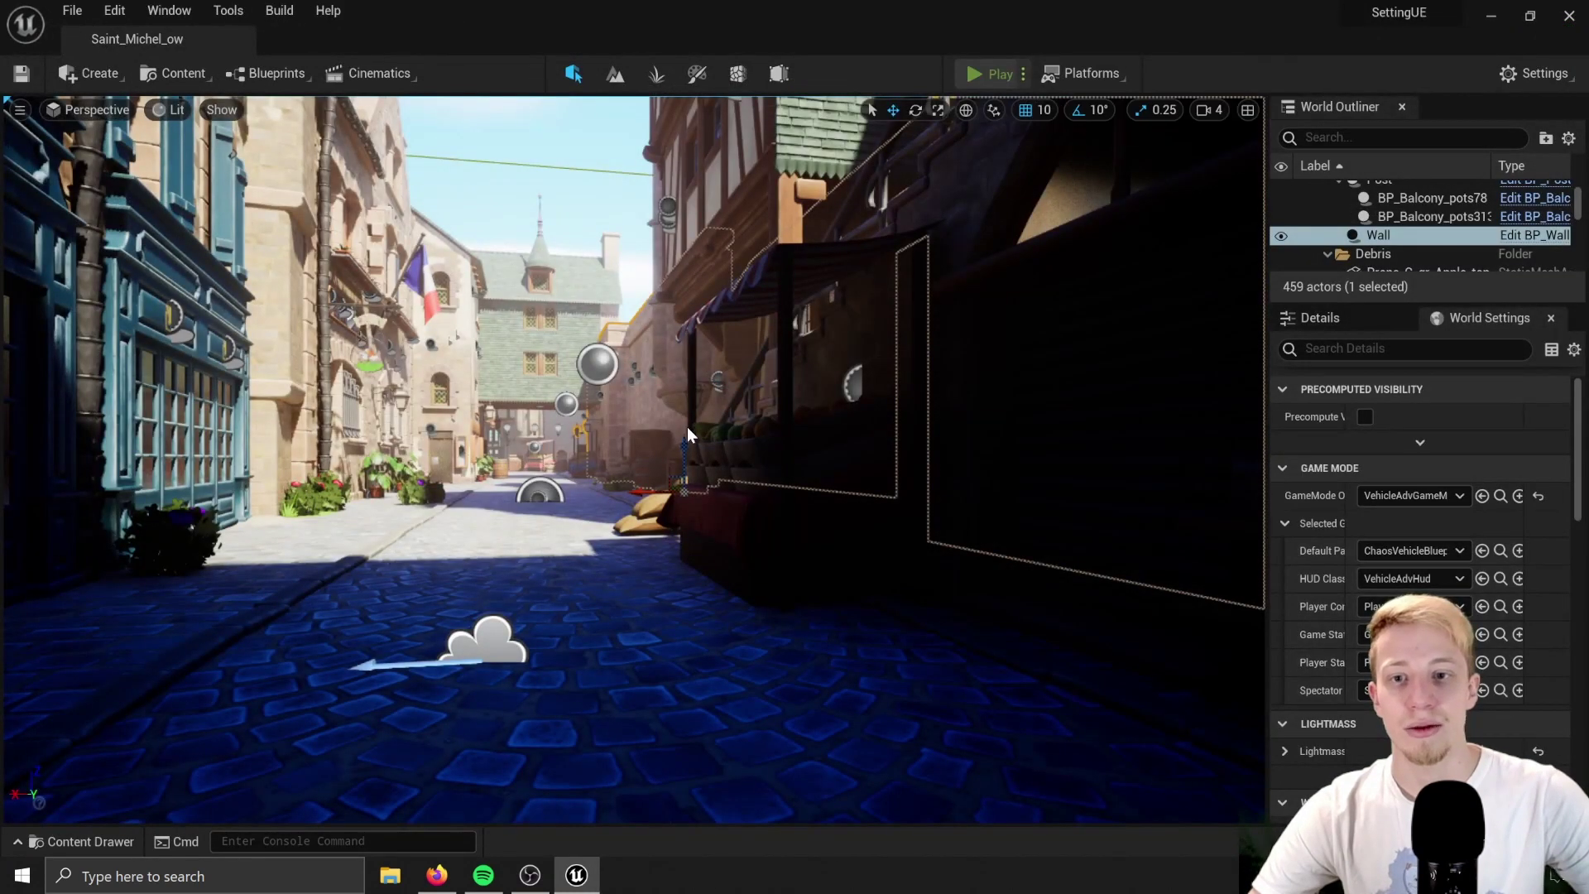
pyautogui.click(991, 74)
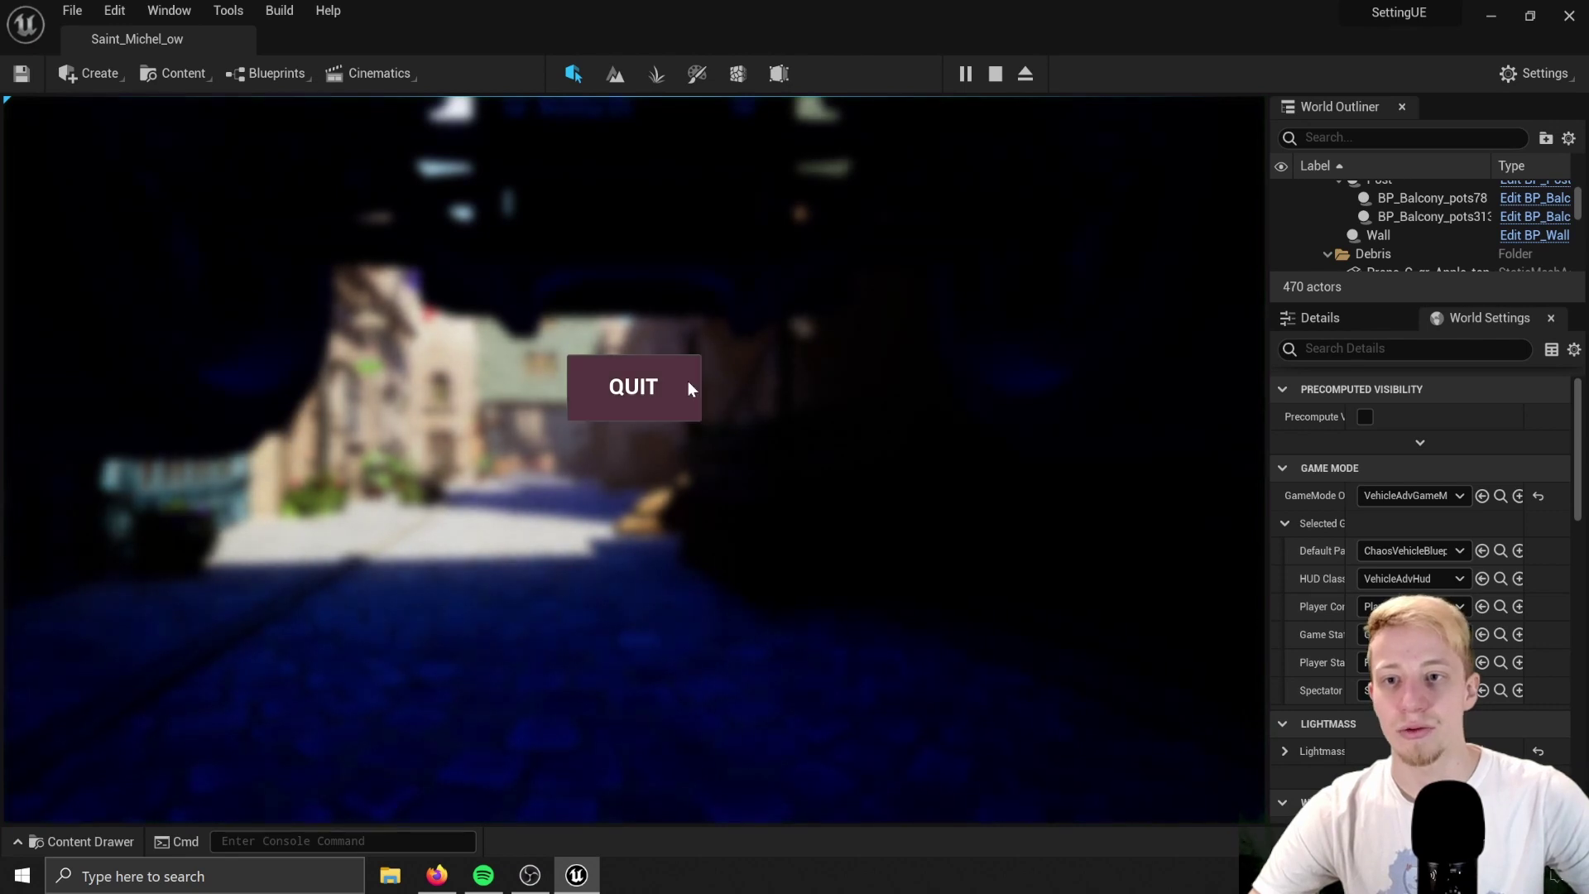
pyautogui.click(633, 387)
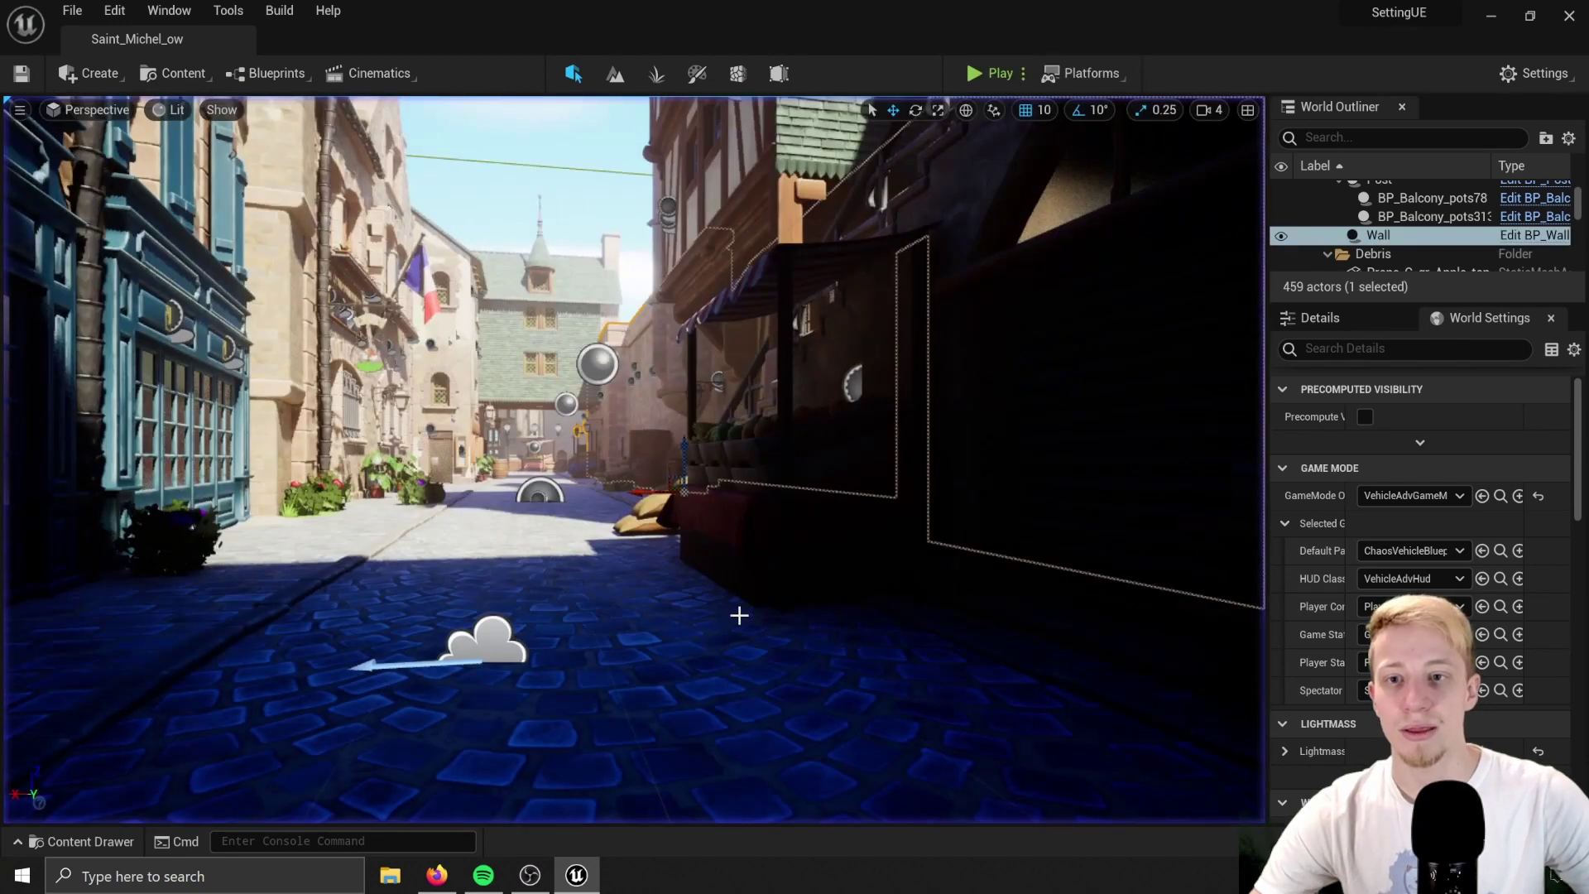
pyautogui.click(998, 75)
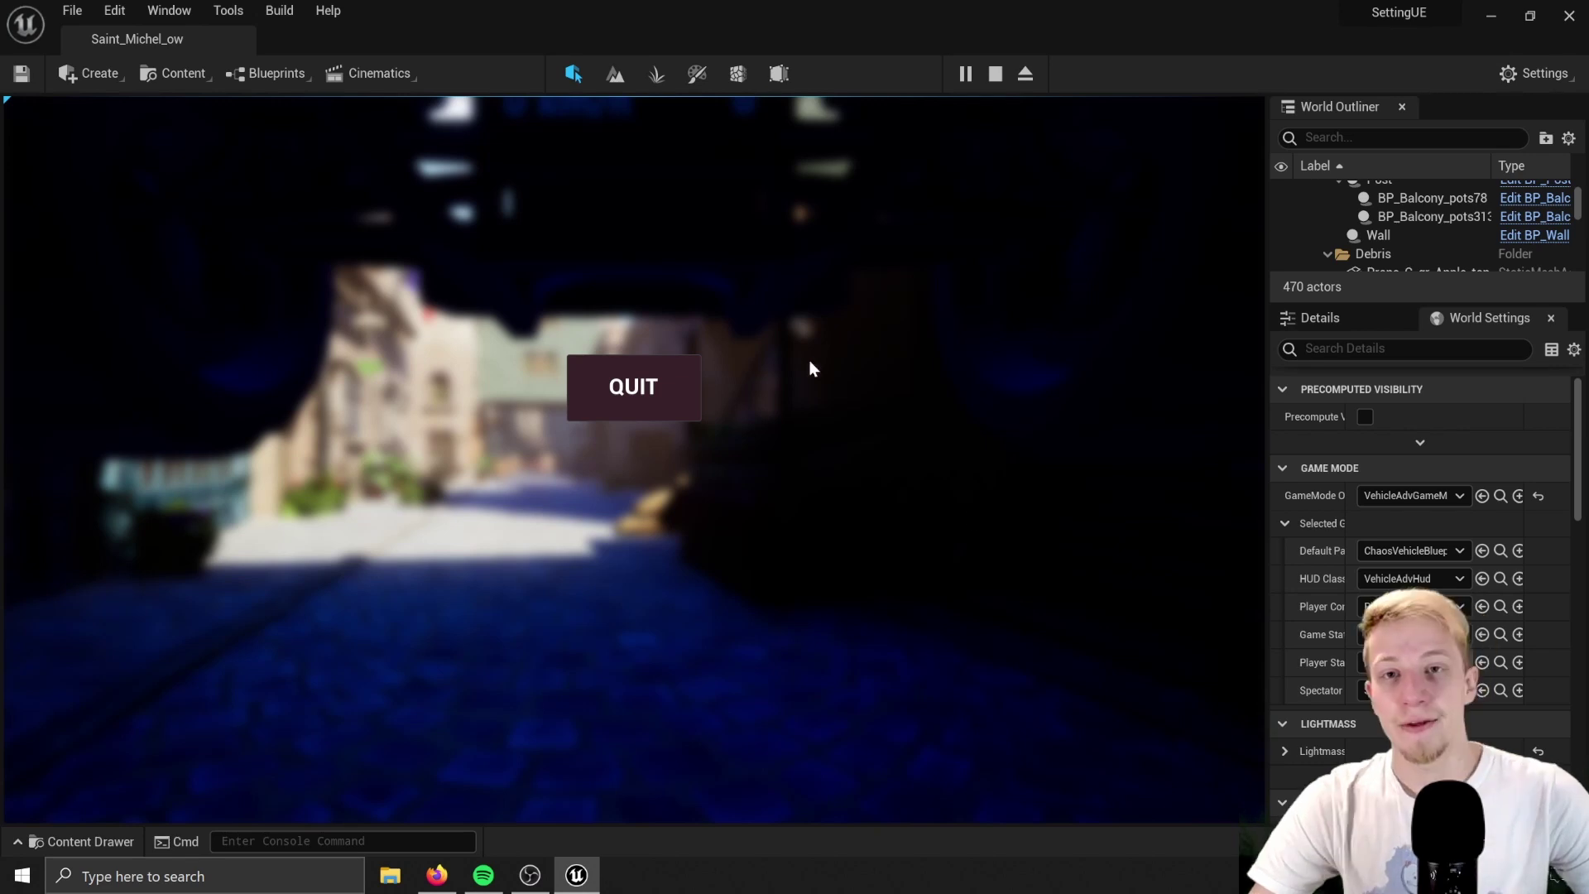
# Quit the test game and reopen ChaosVehicleBlueprint from the content assets.
pyautogui.click(658, 385)
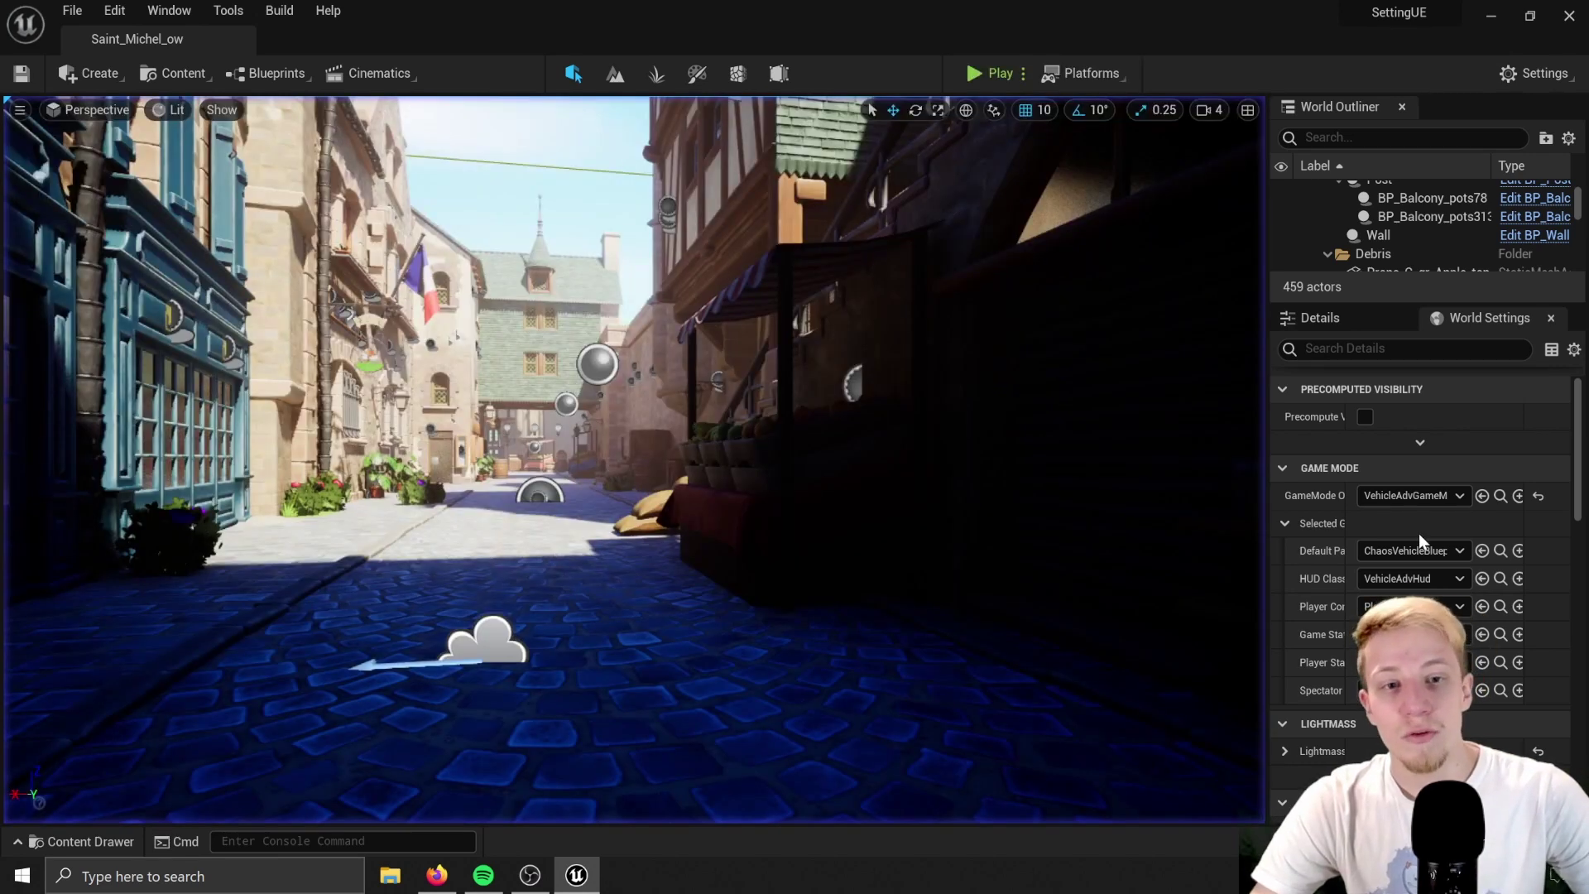
pyautogui.hotkey('ctrl', 'space')
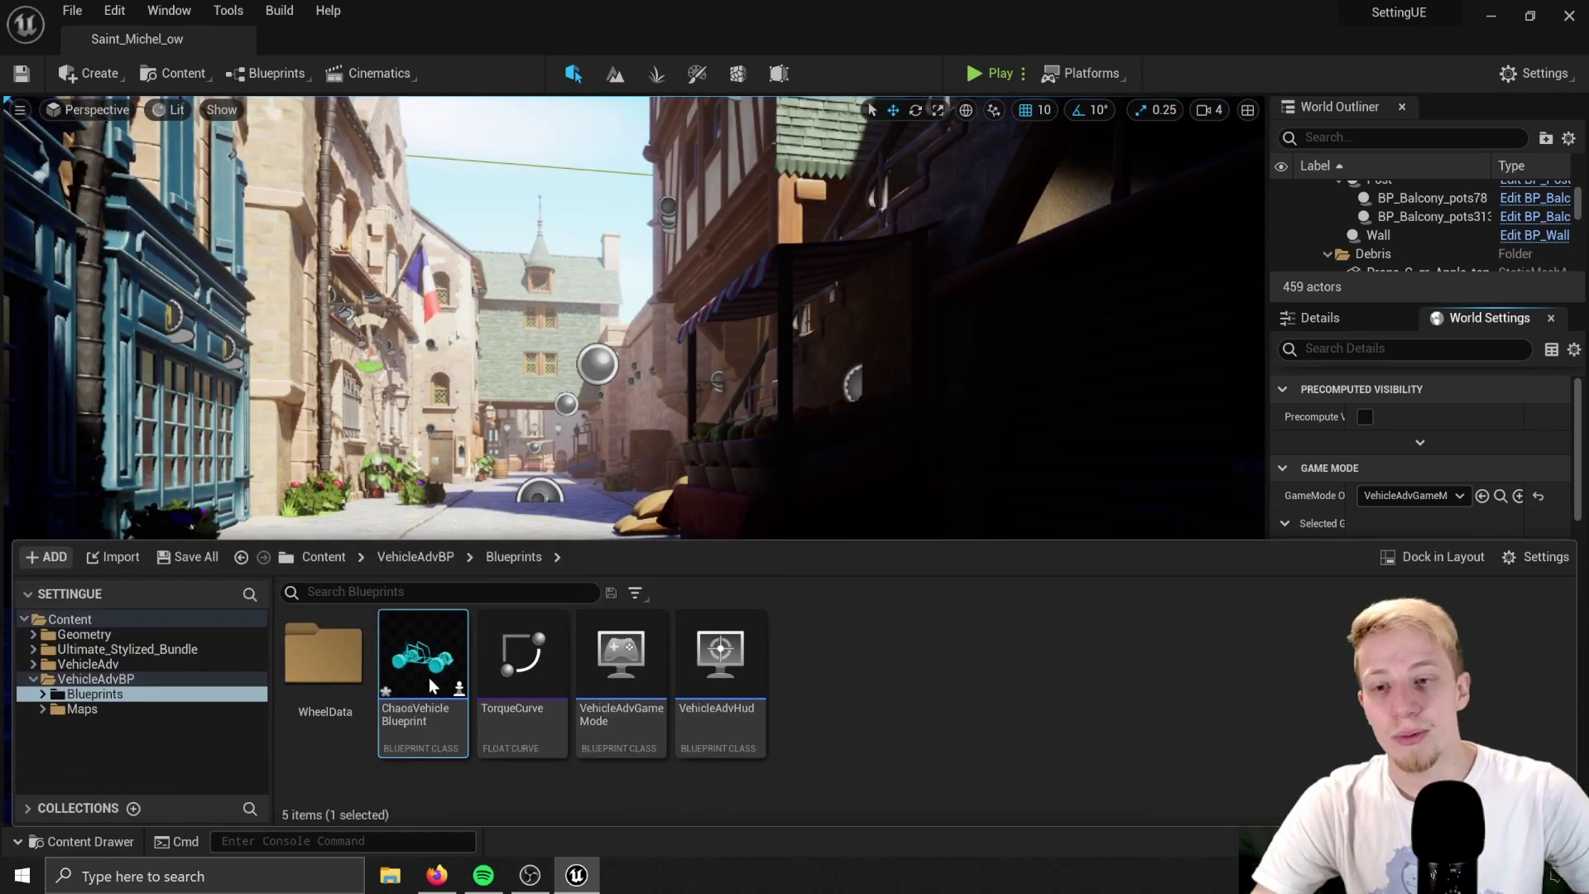
pyautogui.doubleClick(427, 672)
# Insert a 0.2-second Delay between Event BeginPlay and the widget-creation node.
pyautogui.moveTo(486, 377); pyautogui.dragTo(533, 391)
pyautogui.write('delay')
pyautogui.press('Return')
pyautogui.moveTo(533, 390); pyautogui.dragTo(386, 362, button='right')
pyautogui.moveTo(487, 377); pyautogui.dragTo(463, 306)
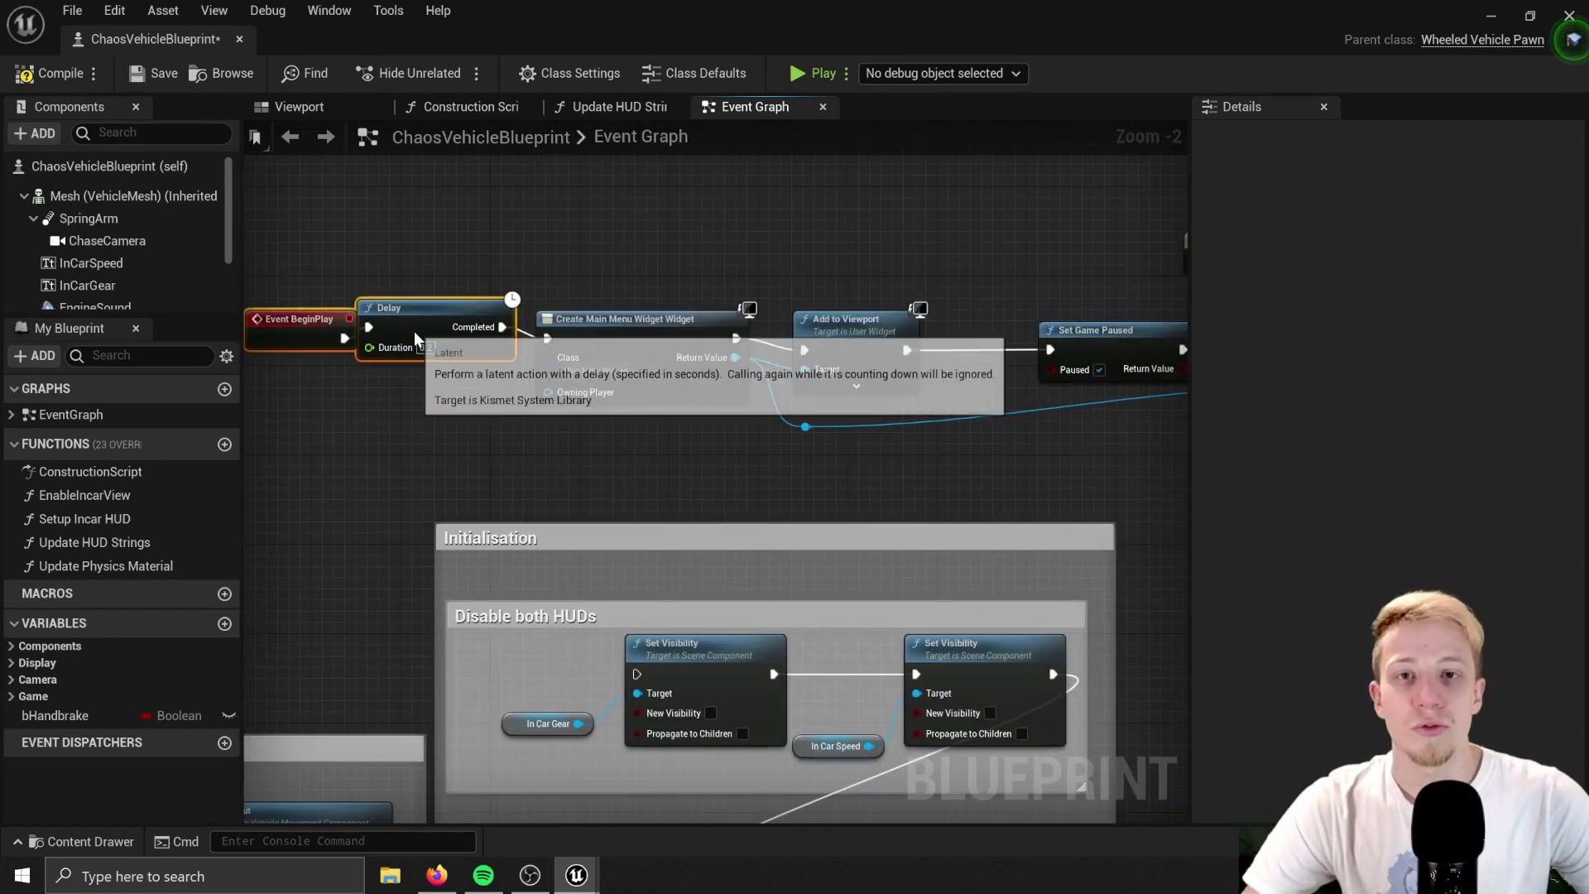
pyautogui.click(851, 403)
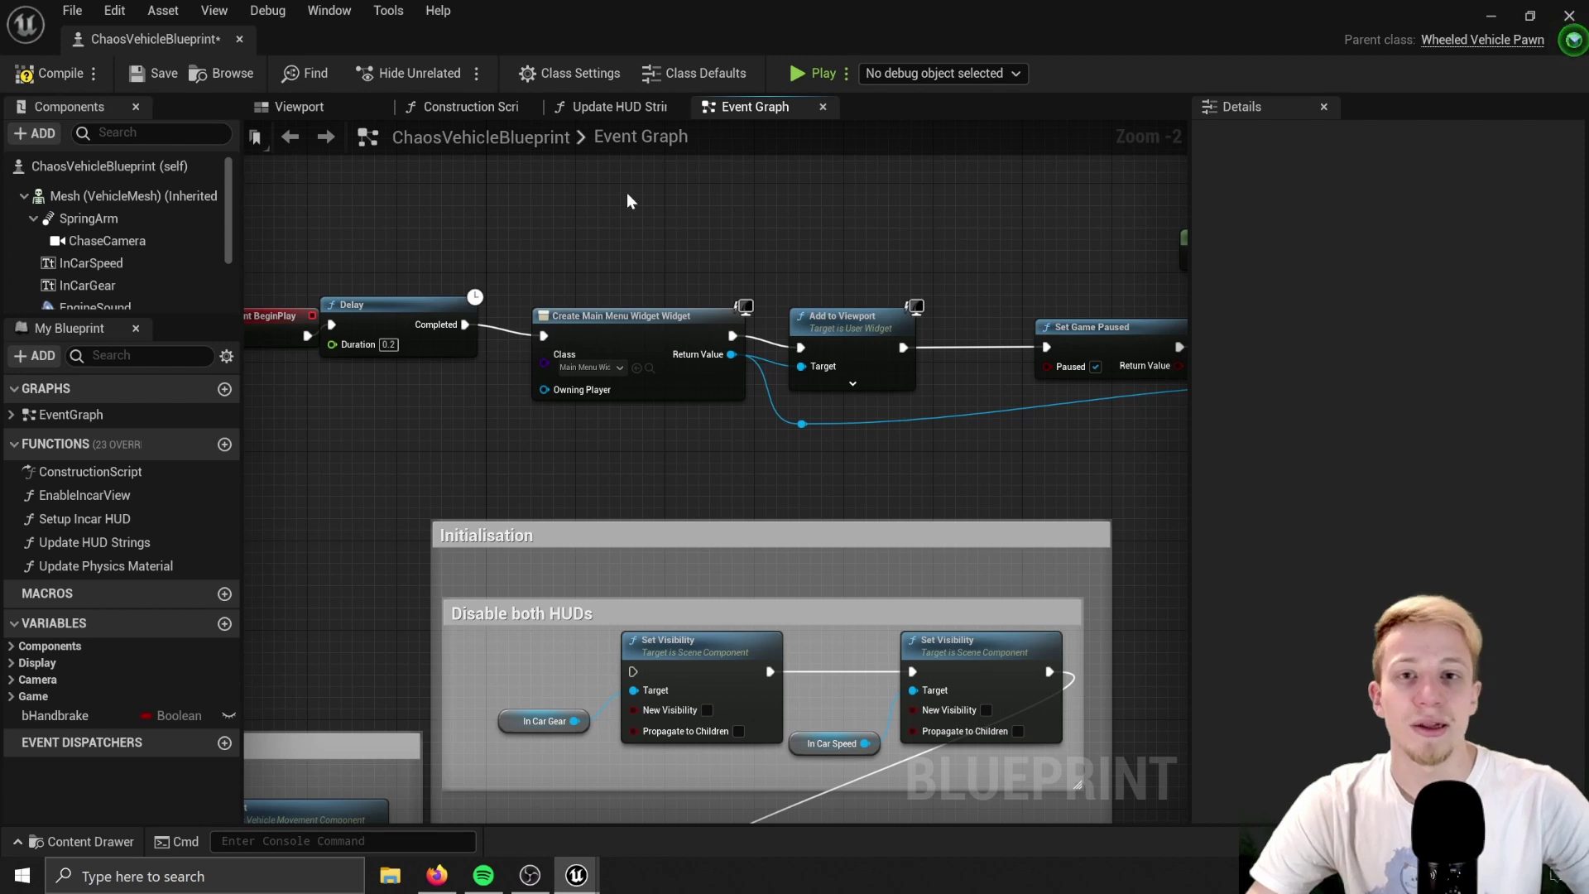
# Compile the vehicle blueprint, view its class defaults, and close the editor.
pyautogui.click(19, 79)
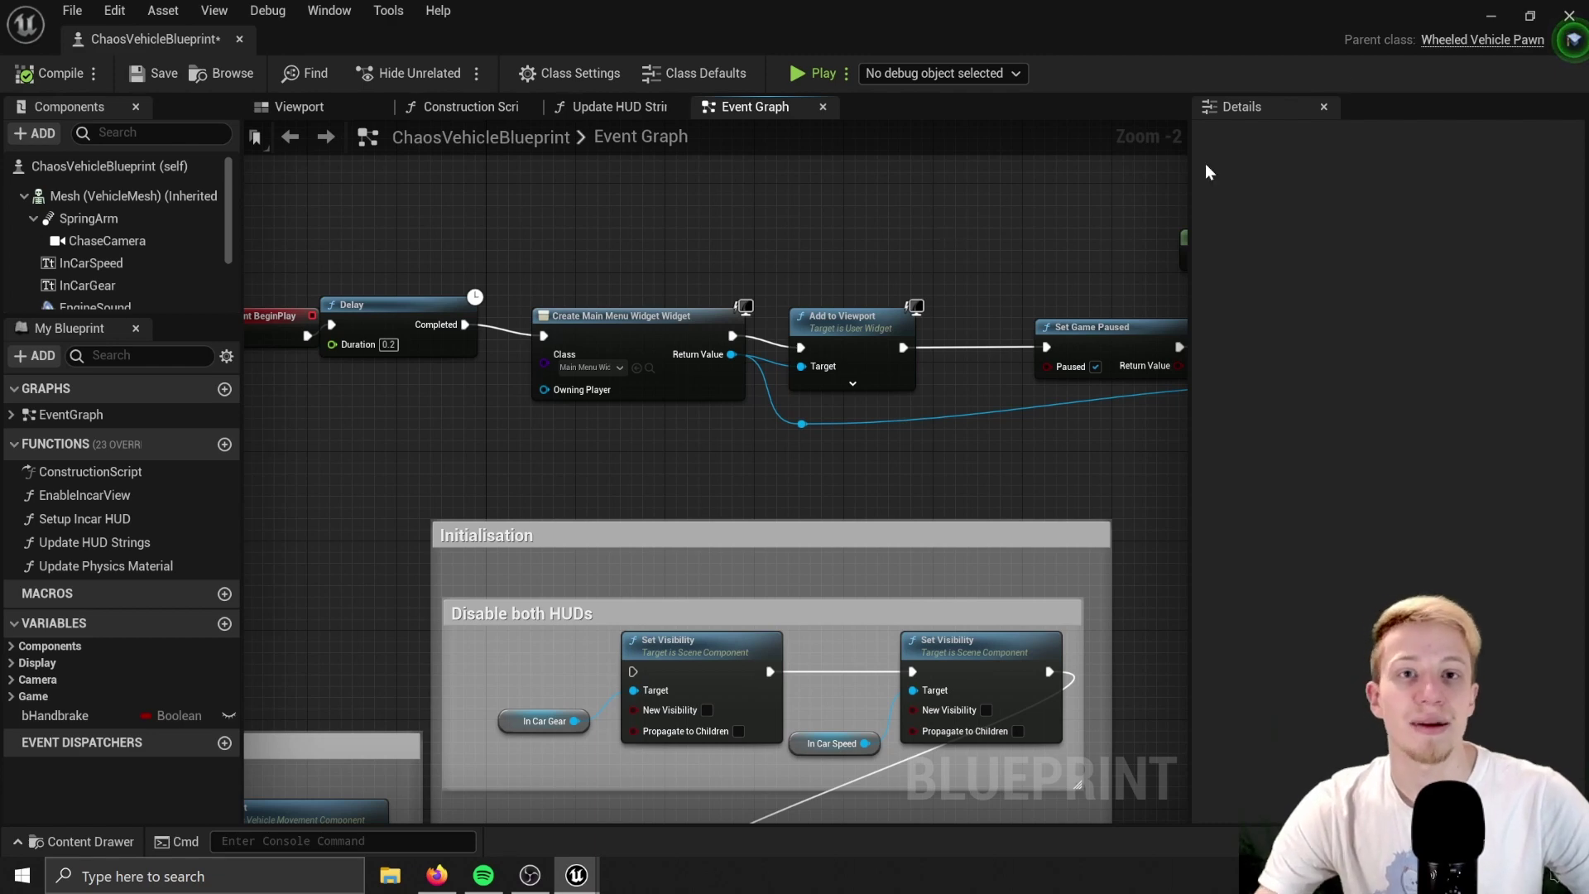
pyautogui.click(695, 73)
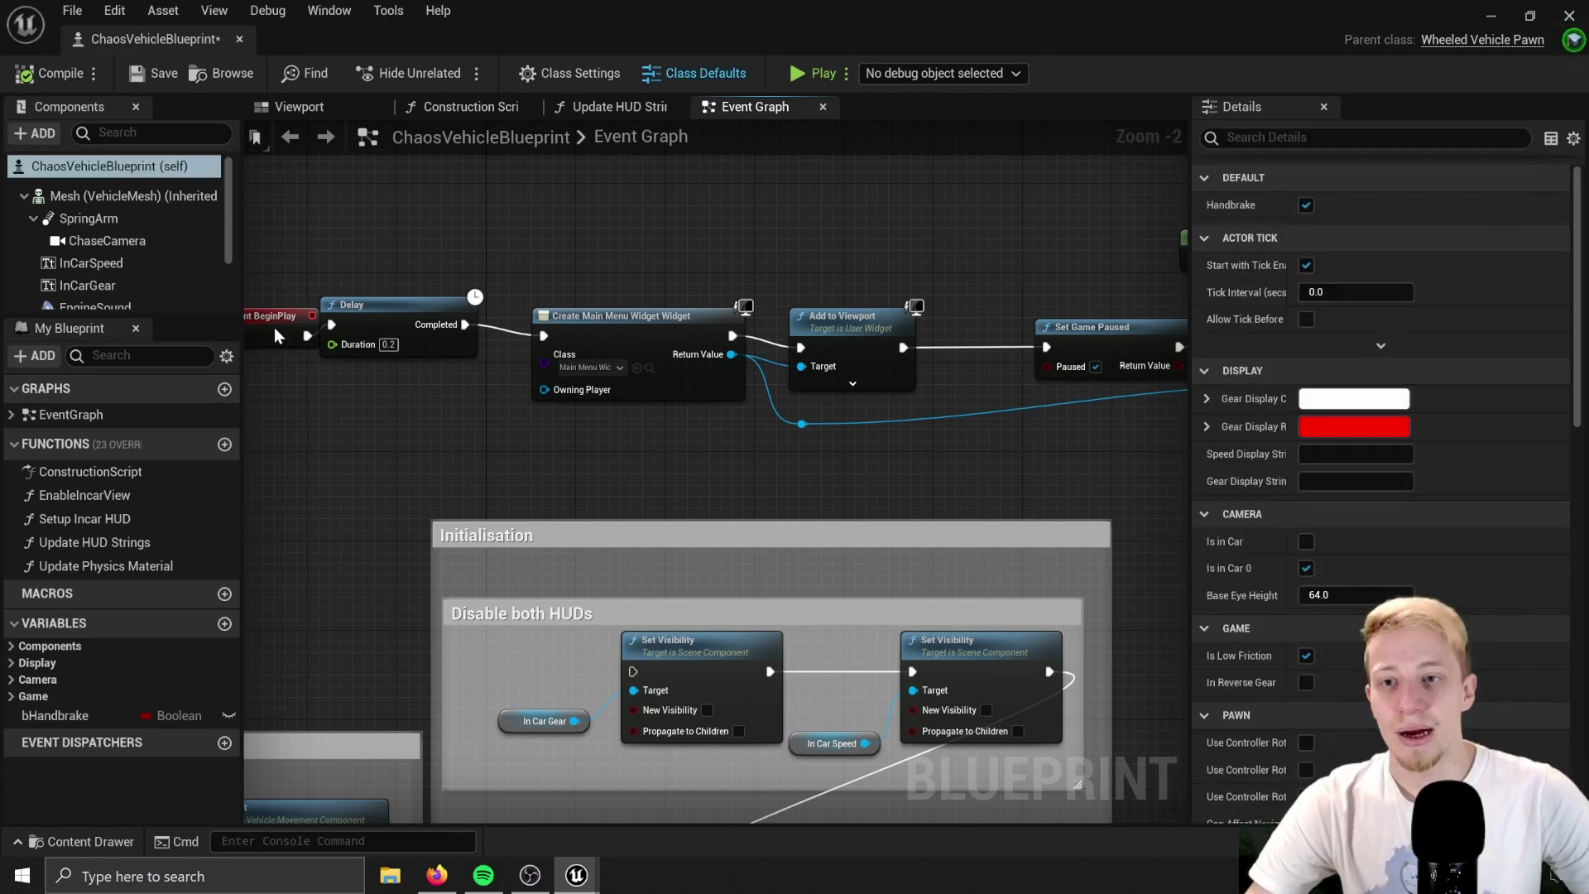
pyautogui.click(1571, 16)
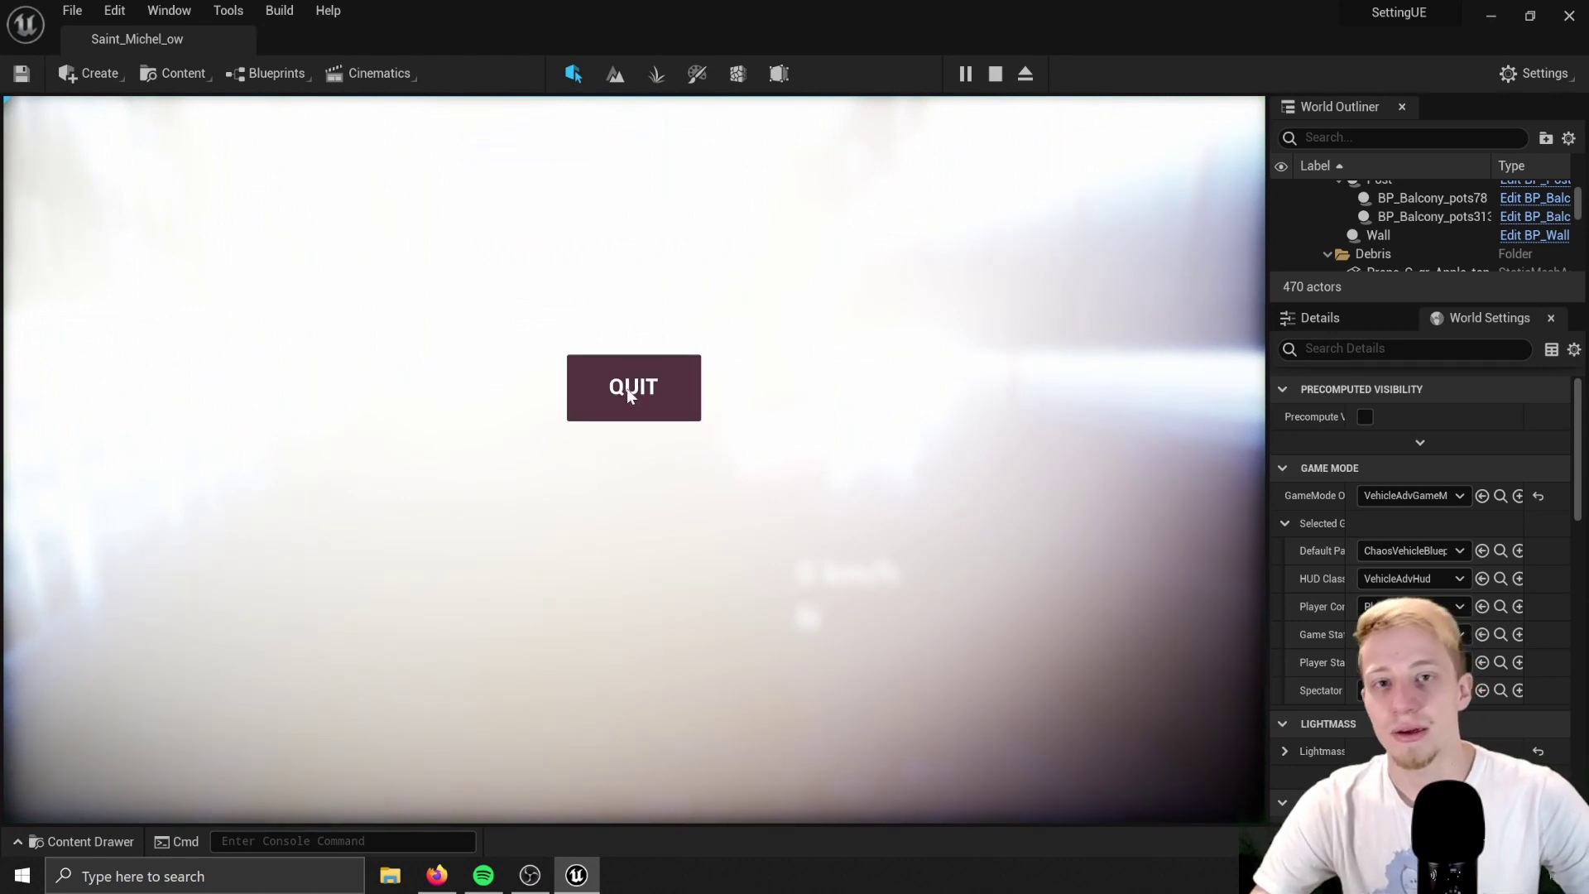
# End the test play with the QUIT button and switch to the documentation browser.
pyautogui.click(660, 364)
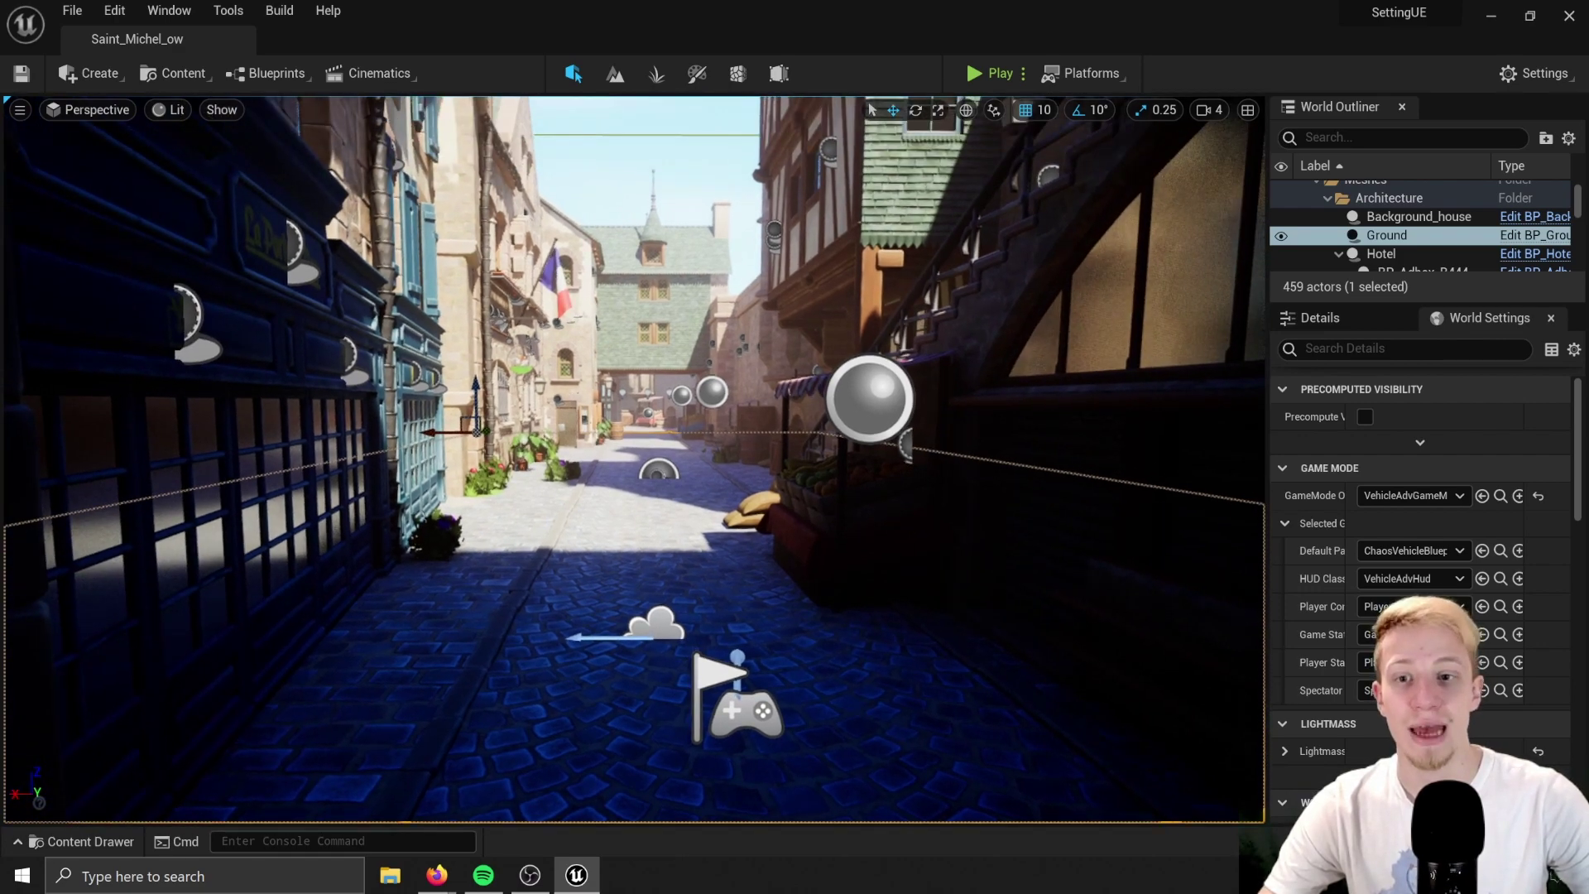
pyautogui.hotkey('alt', 'Tab')
# Maximize Firefox, read through the Scalability Reference page, then minimize it.
pyautogui.moveTo(890, 410); pyautogui.dragTo(869, 4)
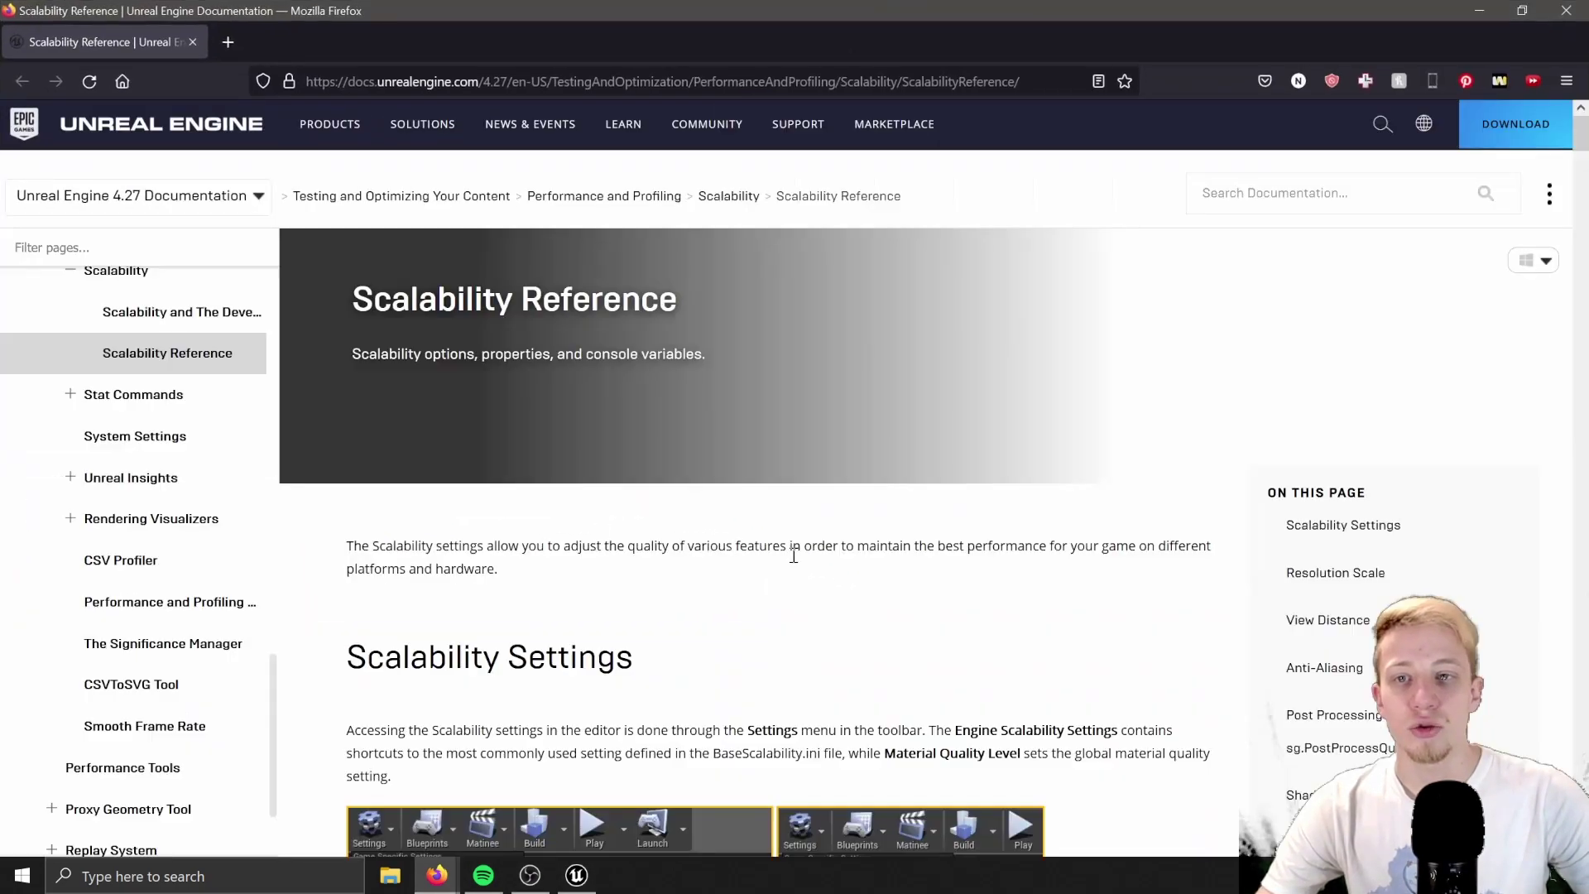
pyautogui.scroll(-15, 734, 690)
pyautogui.scroll(-10, 734, 690)
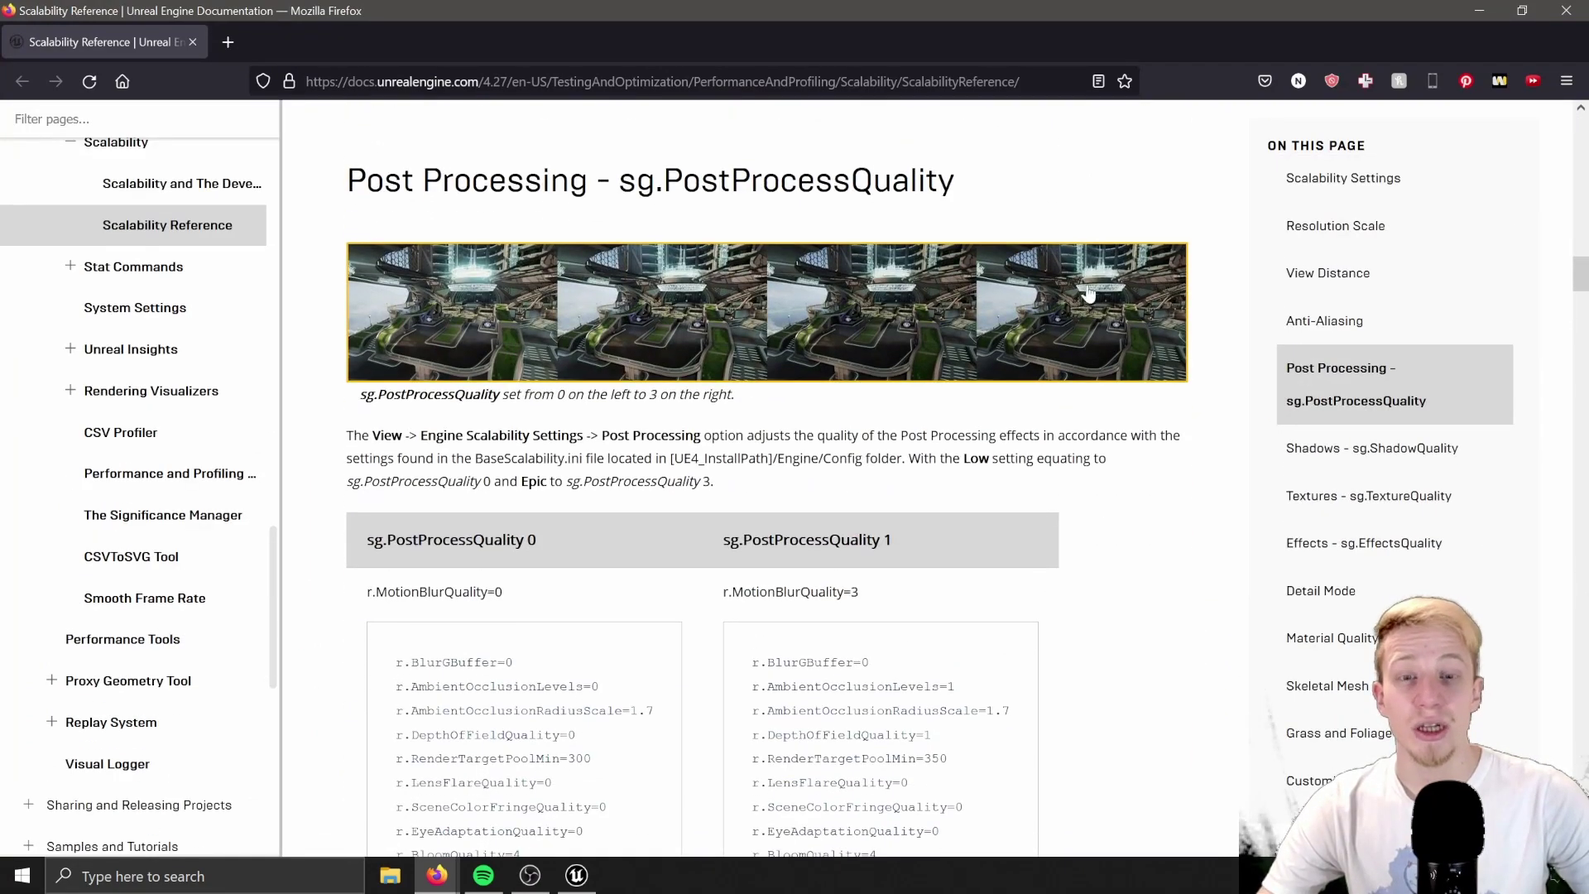
pyautogui.scroll(-6, 1095, 602)
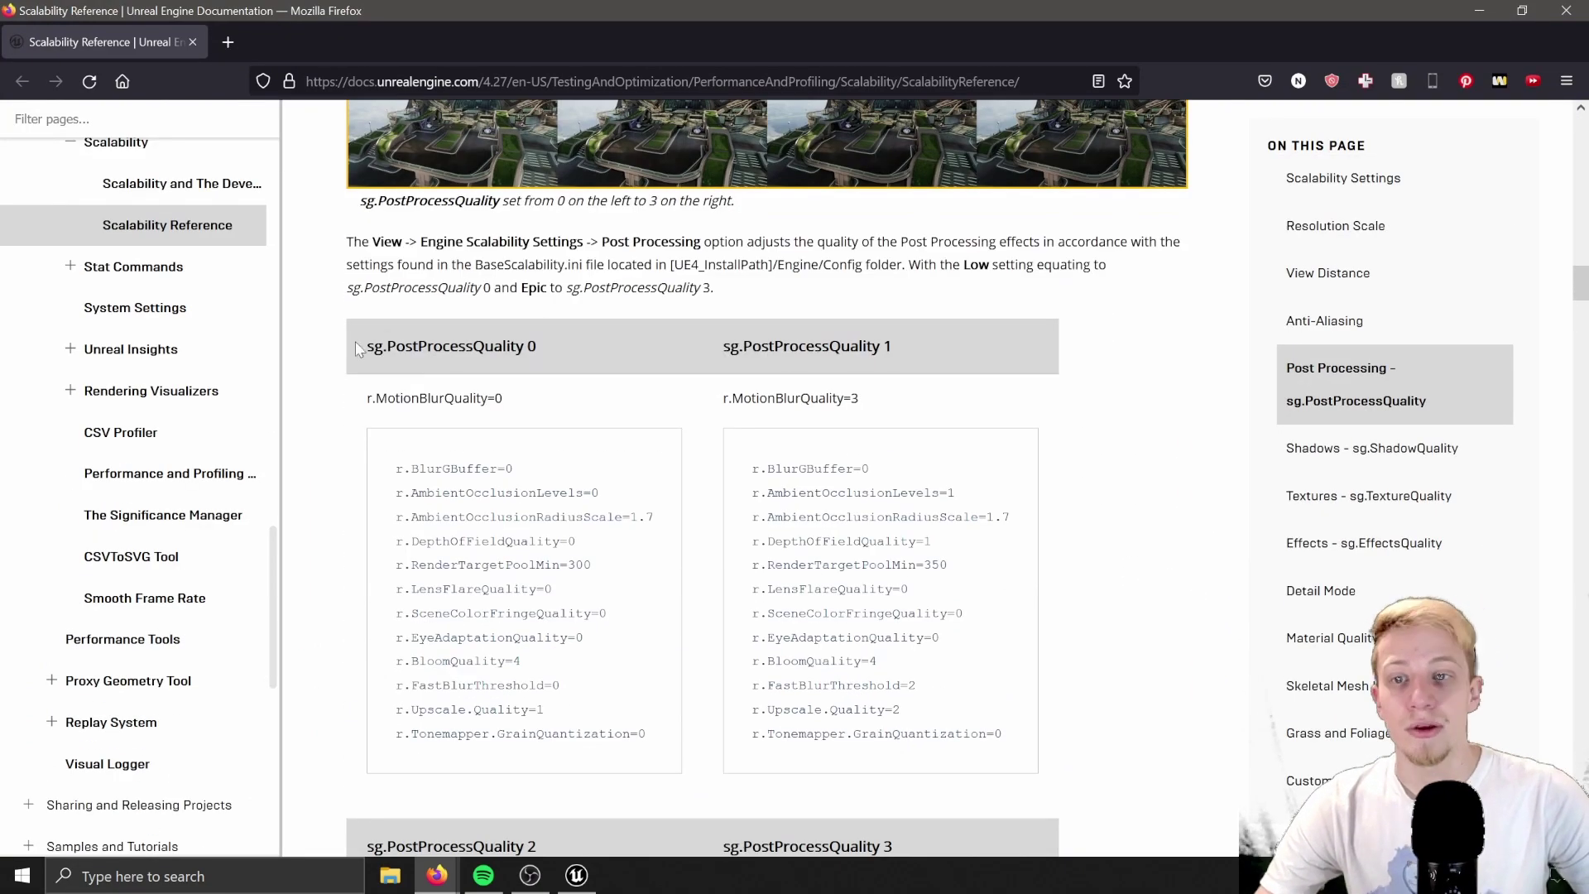
pyautogui.scroll(-13, 933, 445)
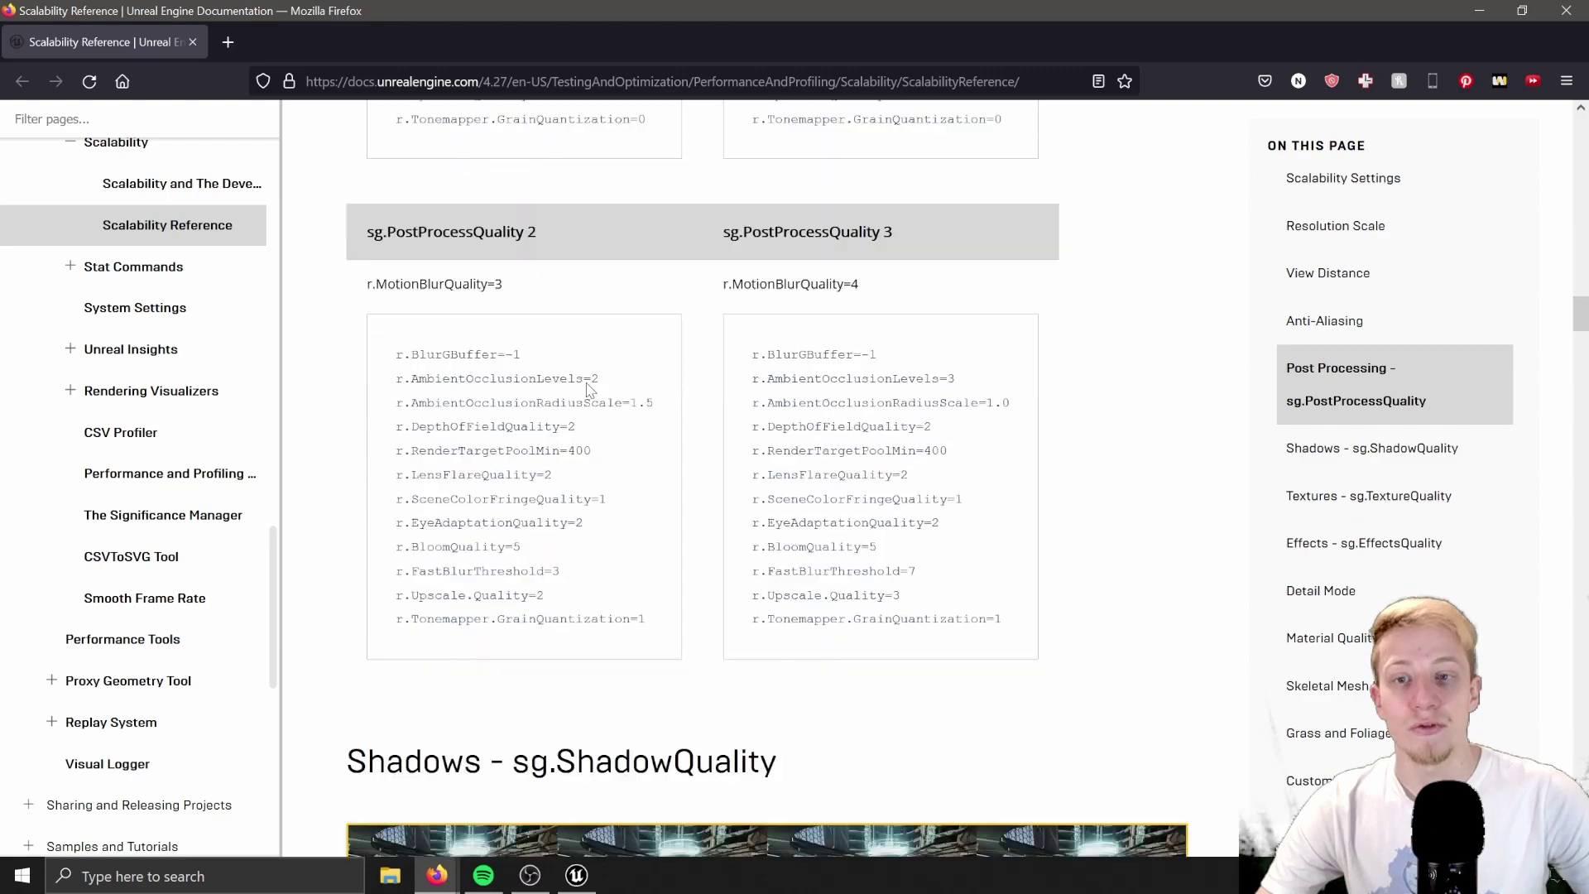
pyautogui.scroll(-15, 653, 377)
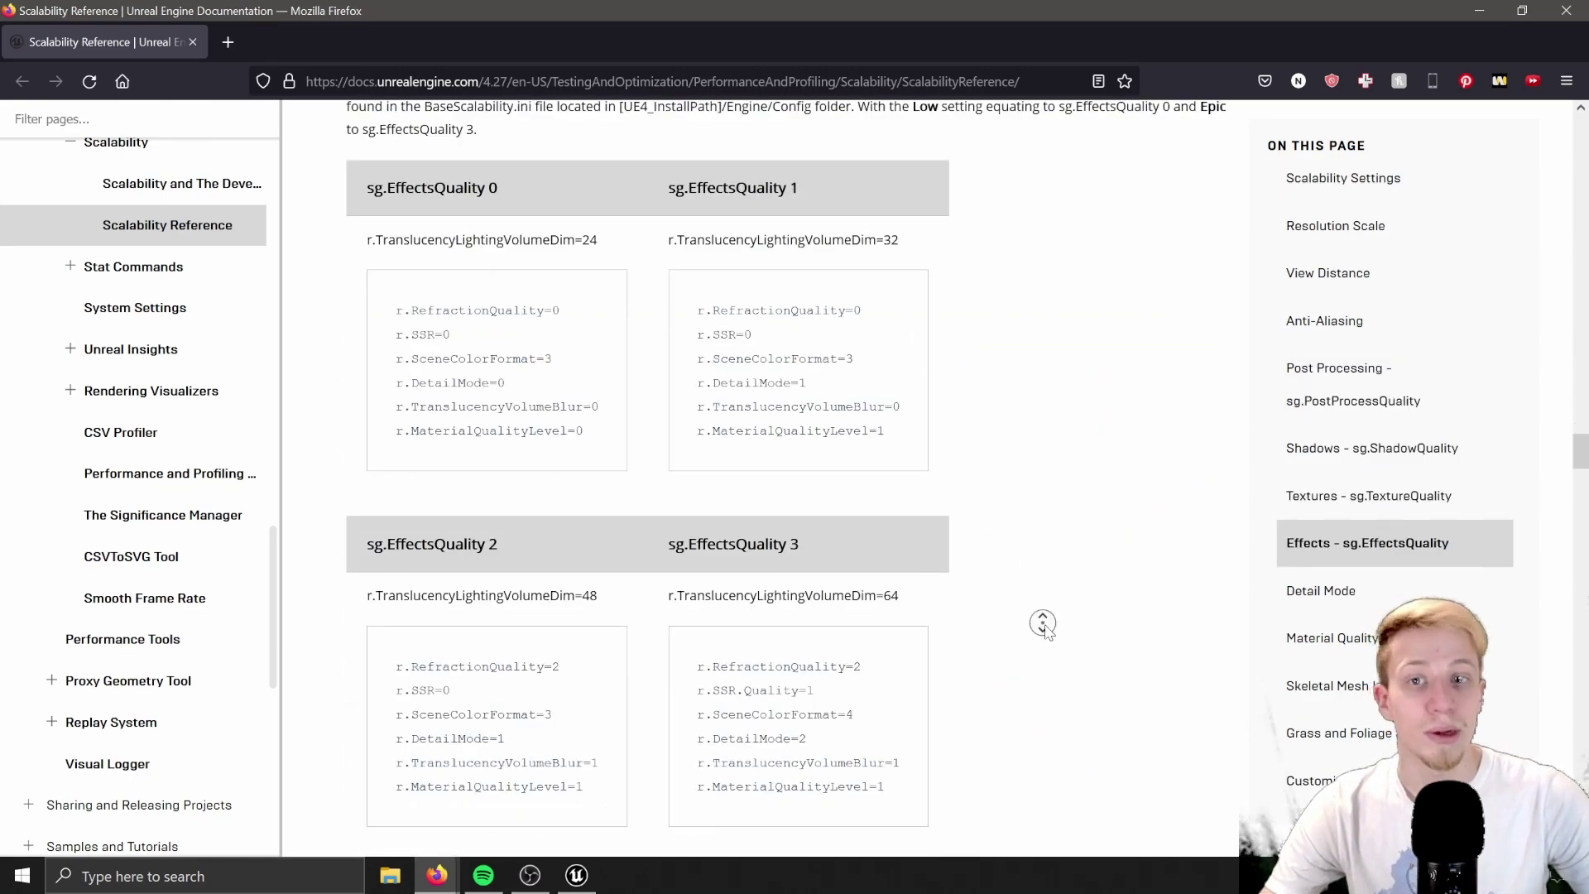
pyautogui.scroll(-5, 1043, 624)
pyautogui.scroll(20, 990, 480)
pyautogui.scroll(-4, 938, 447)
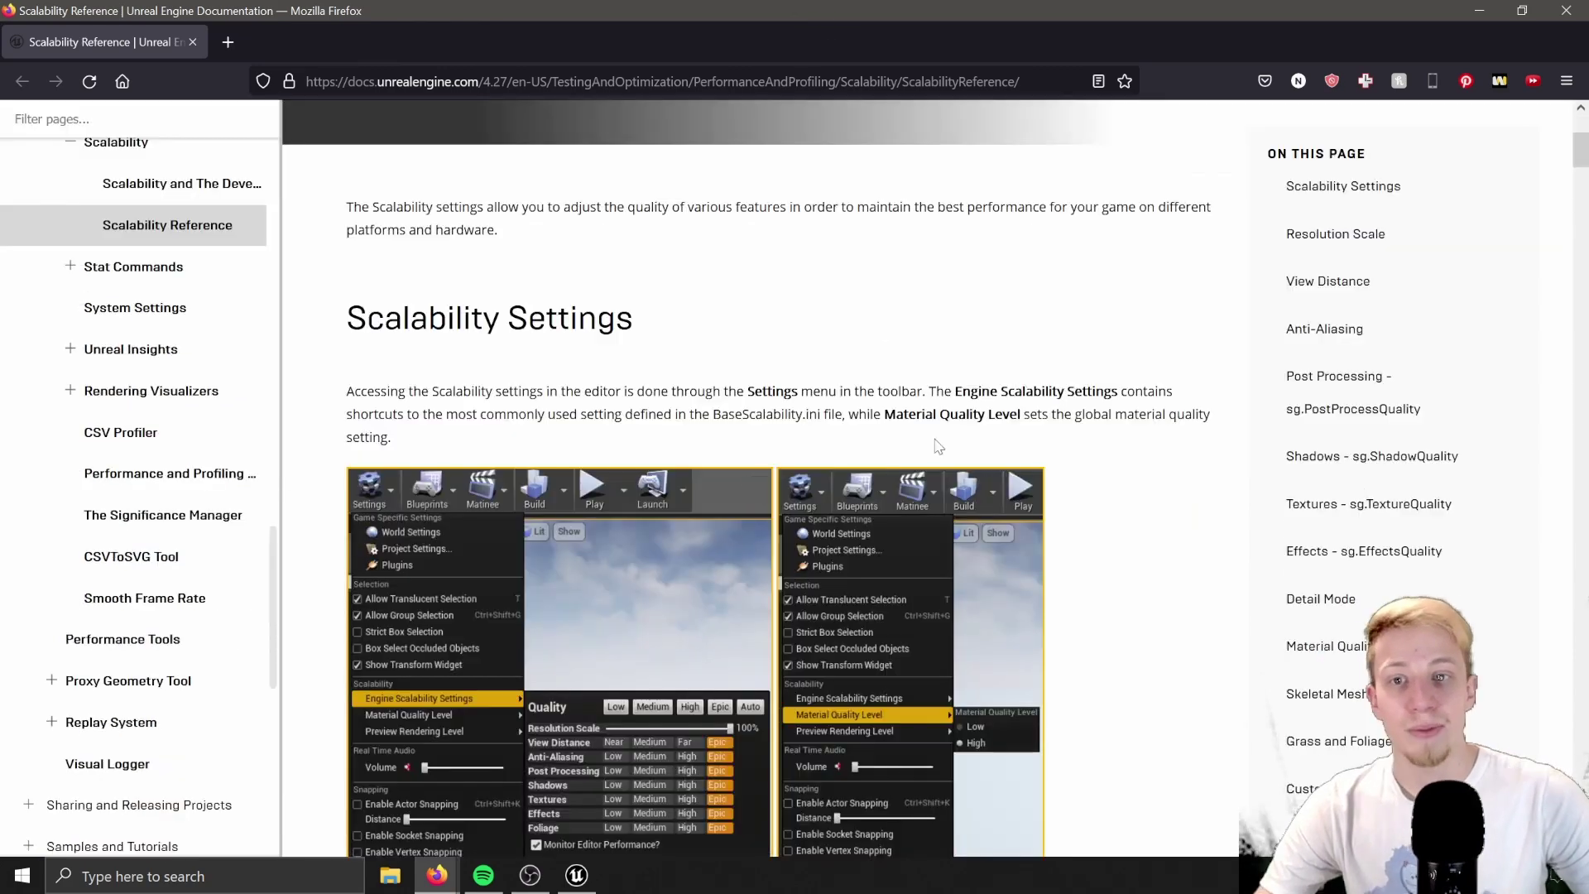
pyautogui.click(1480, 10)
# Open MainMenu_Widget from the Content folder and select its QUIT button.
pyautogui.click(326, 560)
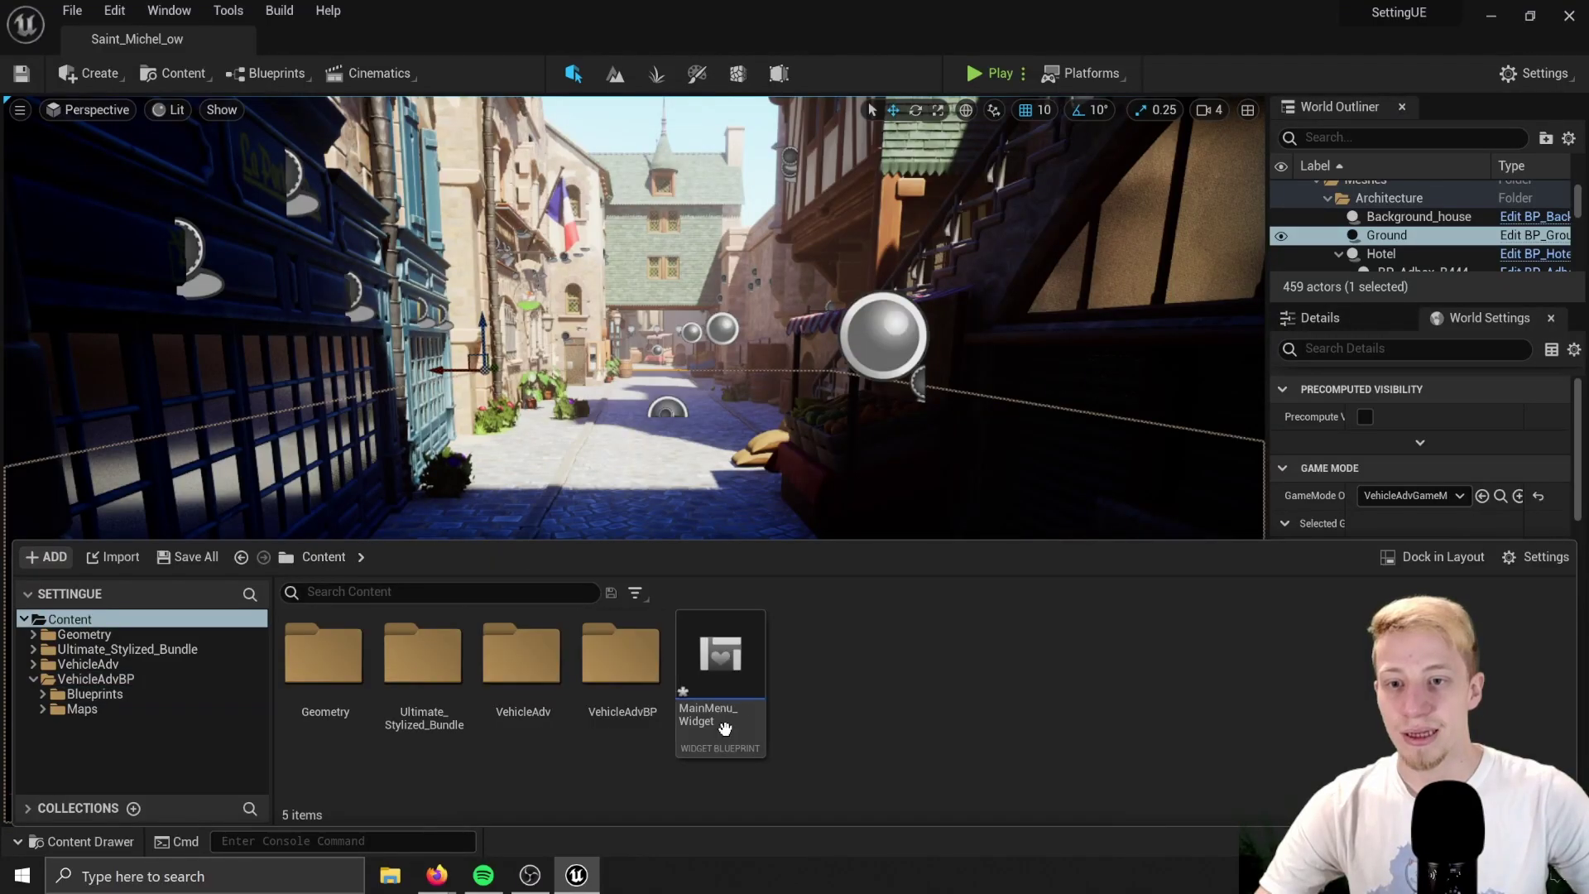
pyautogui.doubleClick(733, 670)
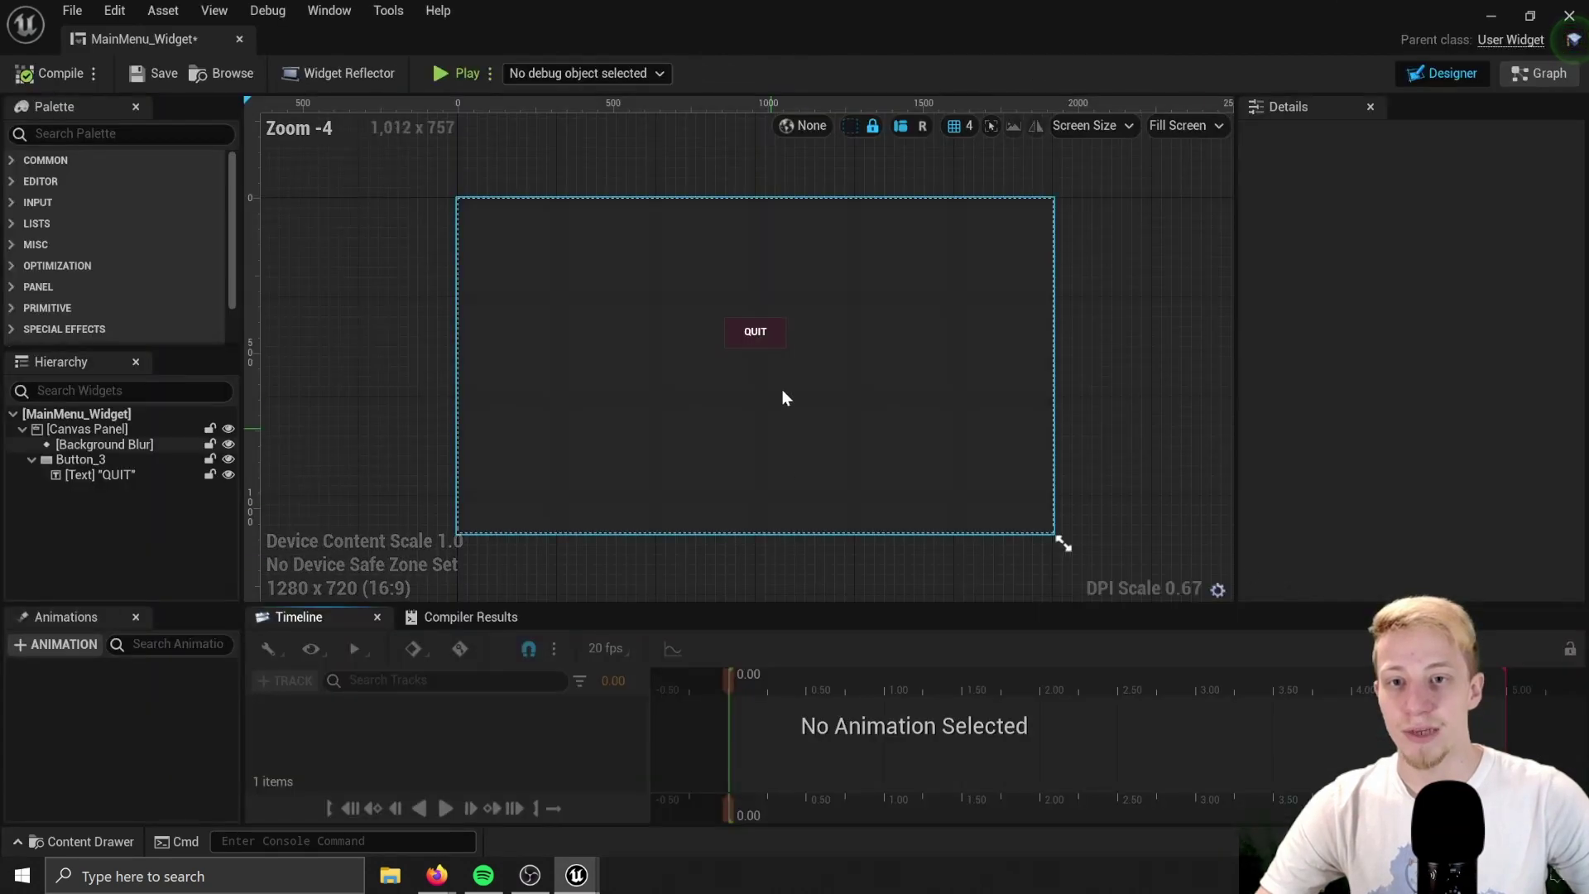
pyautogui.scroll(5, 748, 342)
pyautogui.click(808, 309)
pyautogui.scroll(-4, 808, 310)
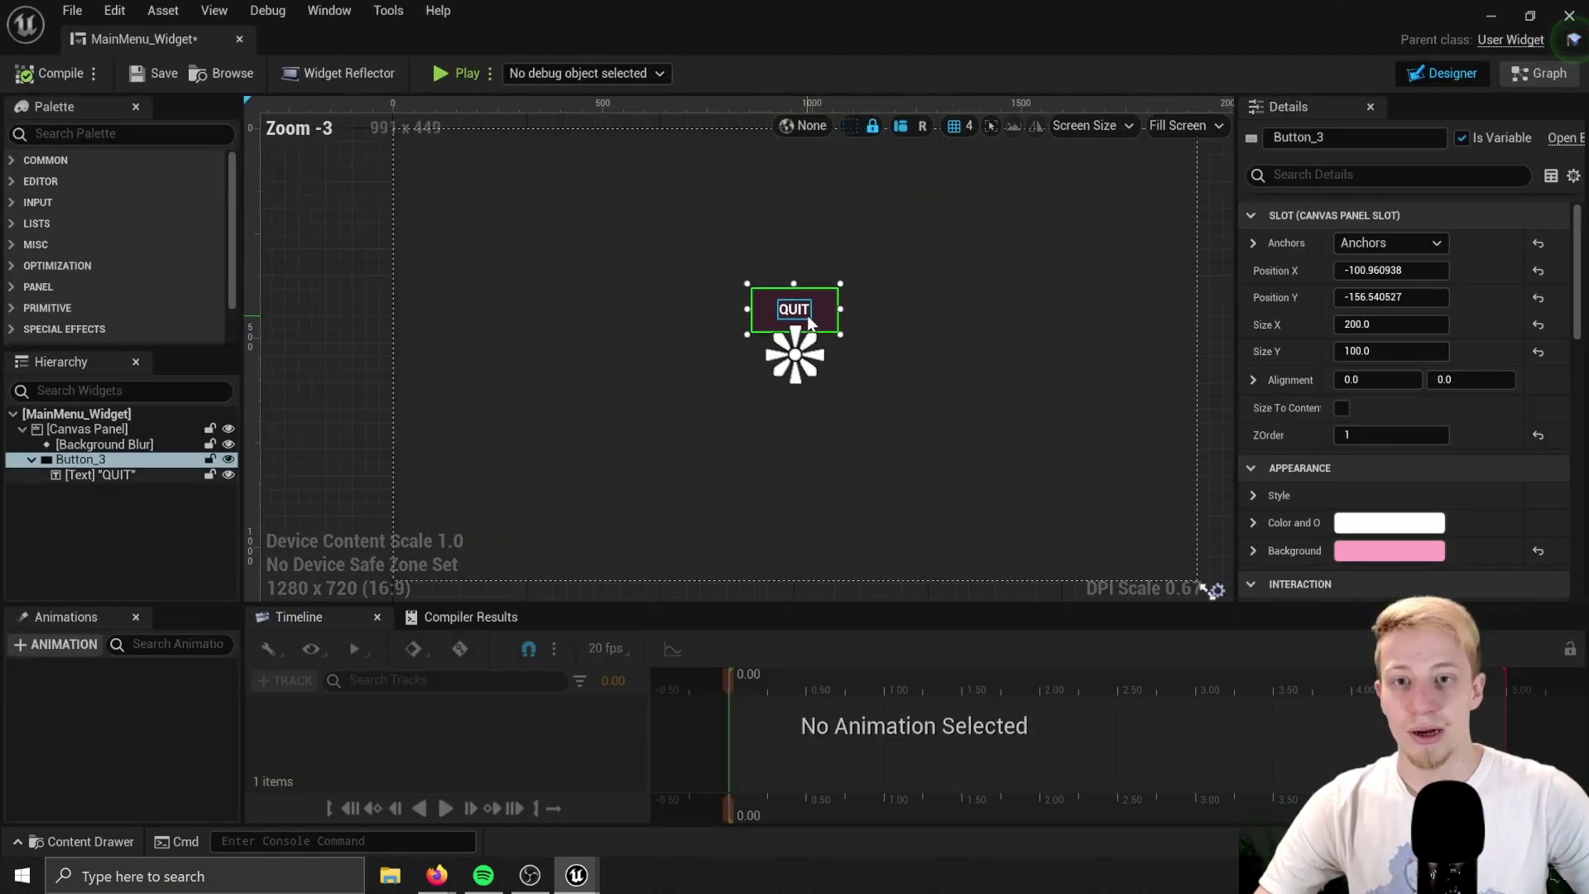